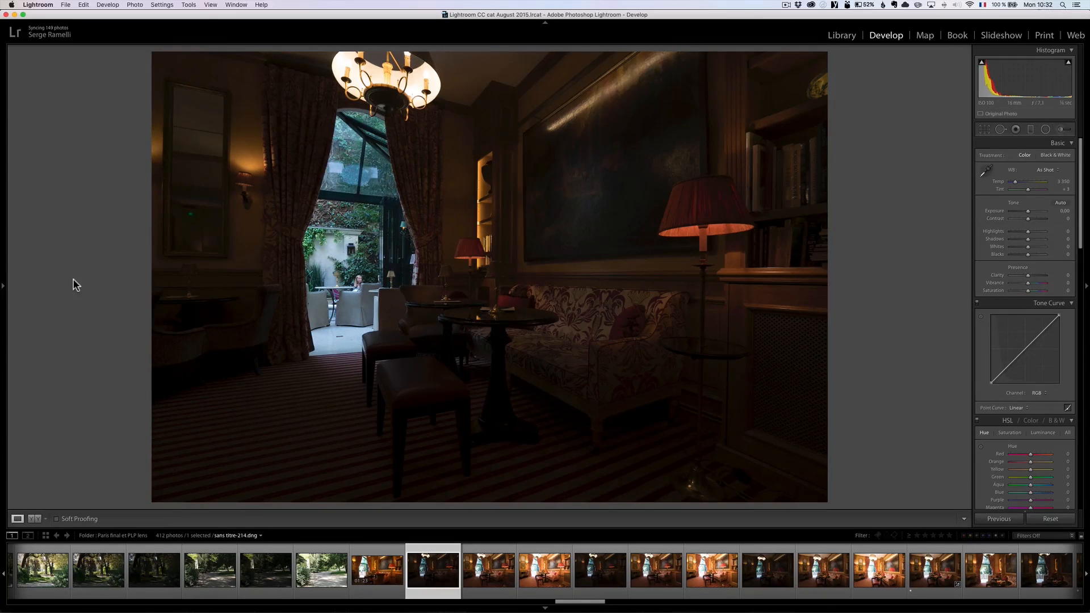
Review the first two bracketed exposure sets of the salon interior, comparing their dark, medium and bright frames
left_click(487, 571)
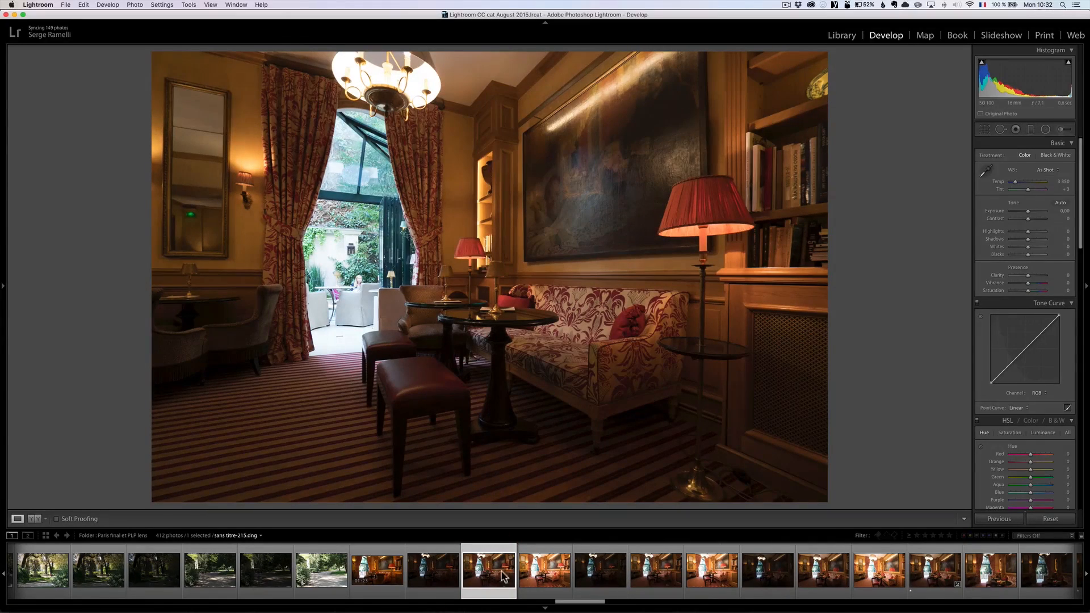
left_click(545, 570)
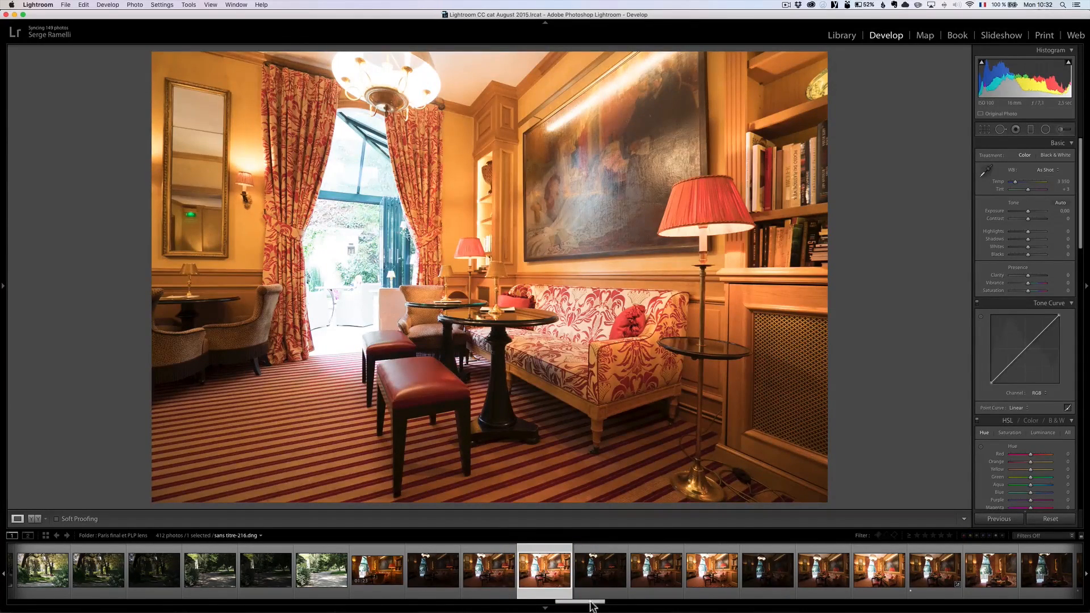
left_click_drag(590, 606, 596, 606)
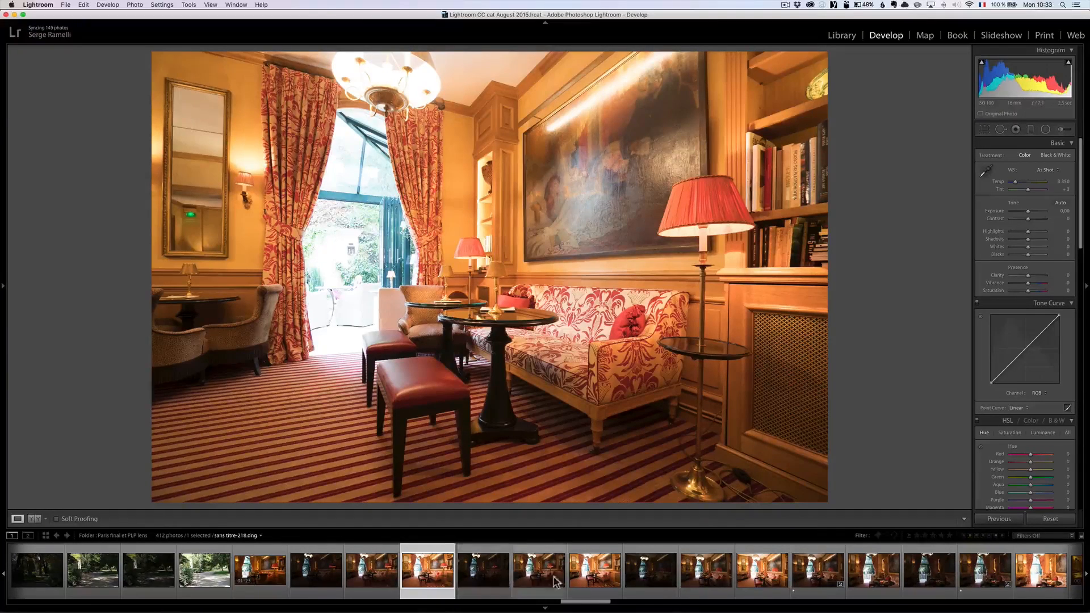
left_click(489, 577)
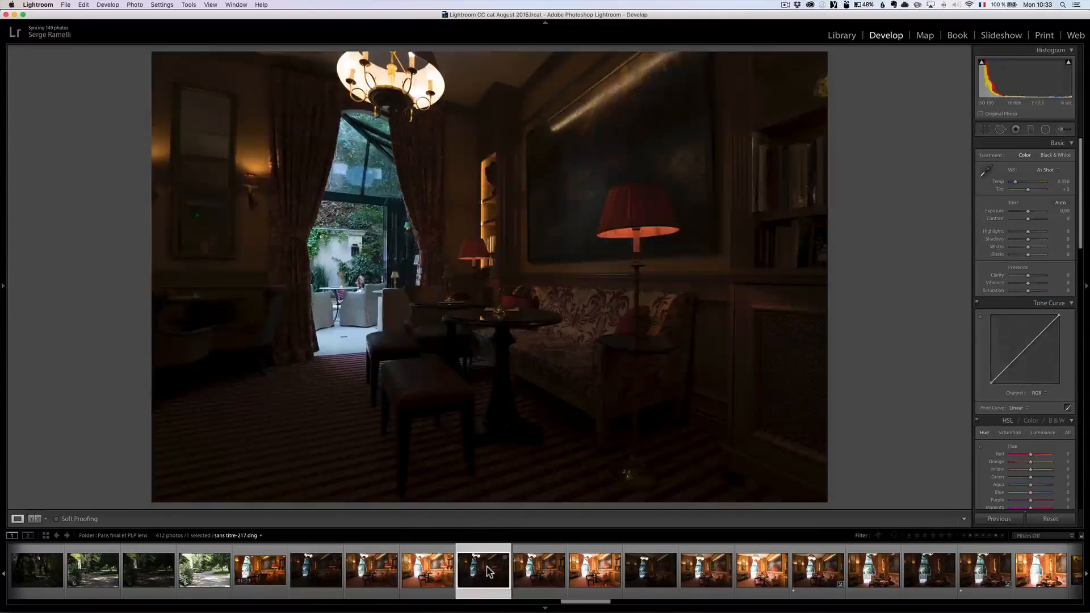
left_click(536, 570)
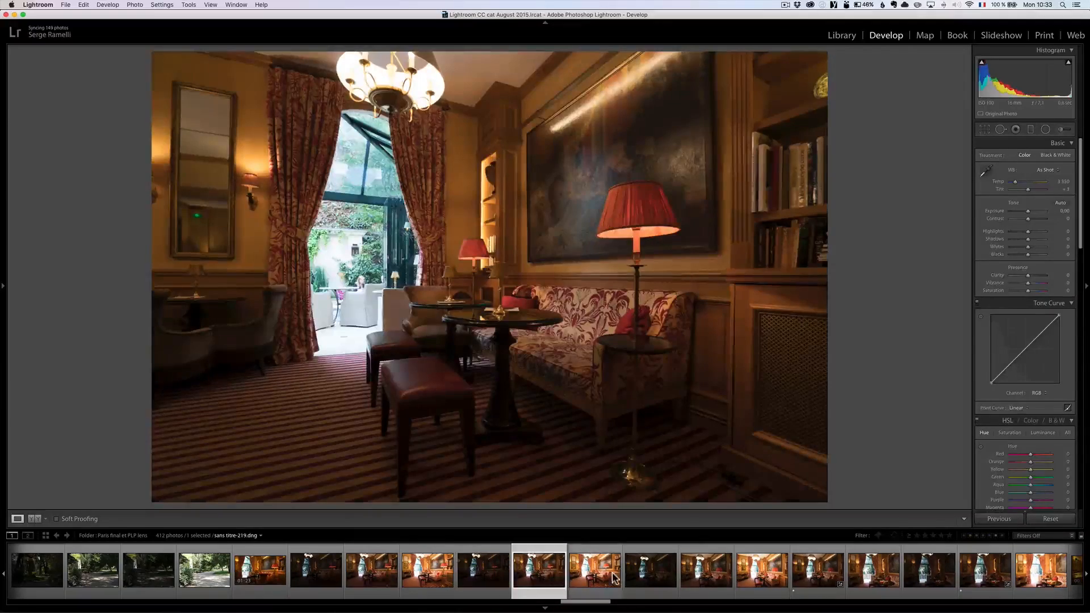
left_click(603, 576)
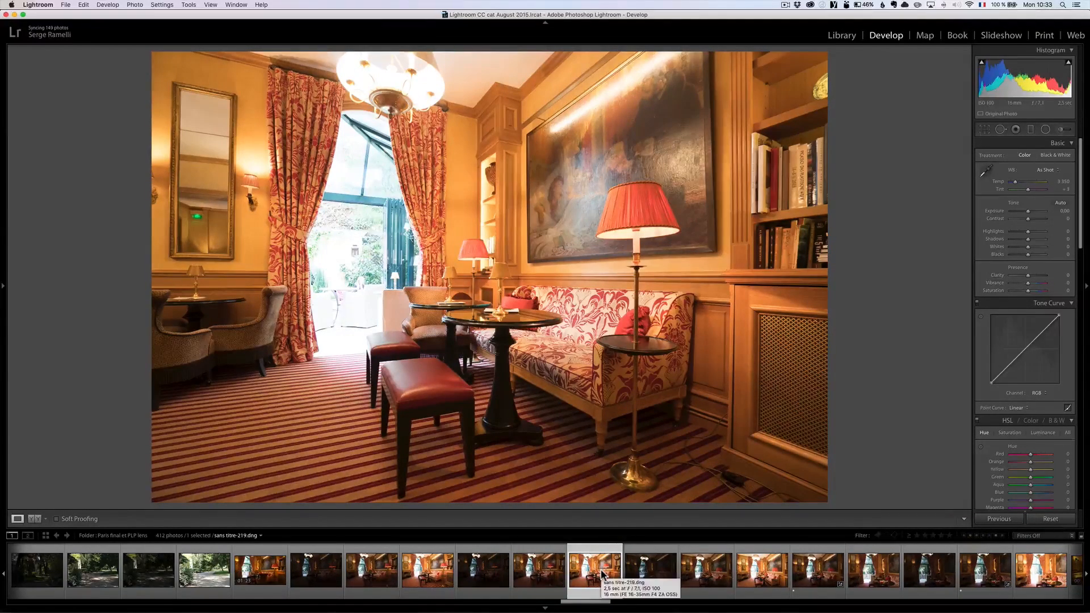
key("Right")
key("Right")
key("Right")
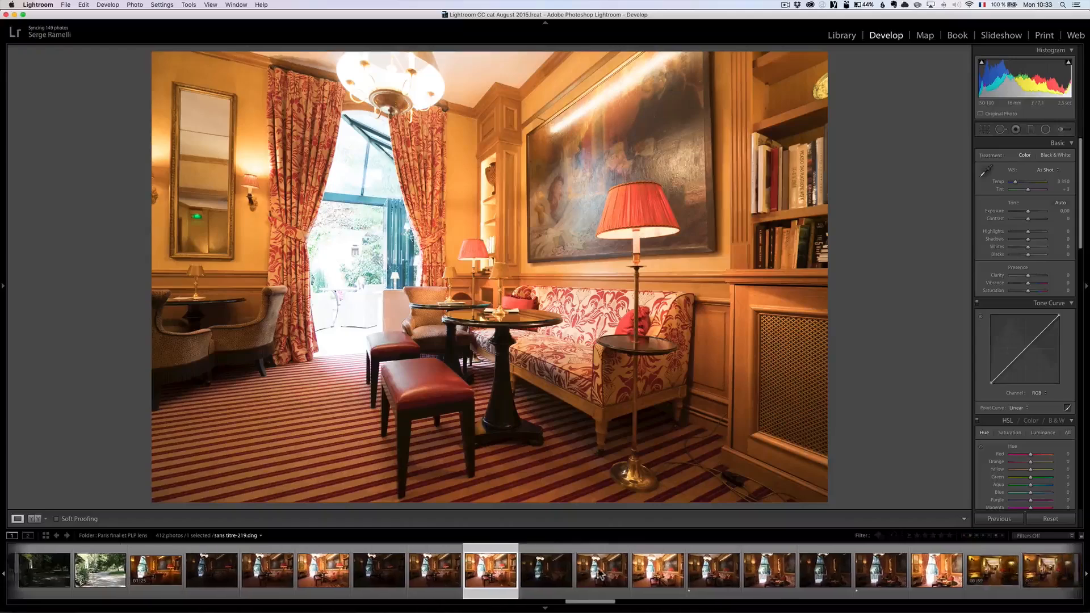
Review the remaining salon bracket sets, including the closer window view, and compare the darkest and brightest frames of the lampshade set
left_click(634, 574)
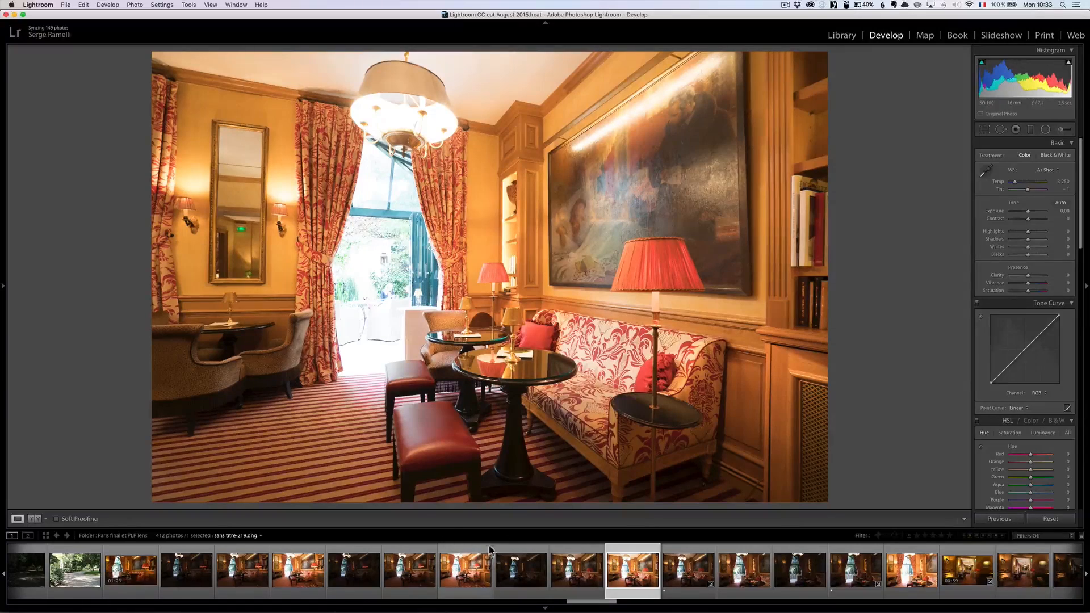
left_click(575, 569)
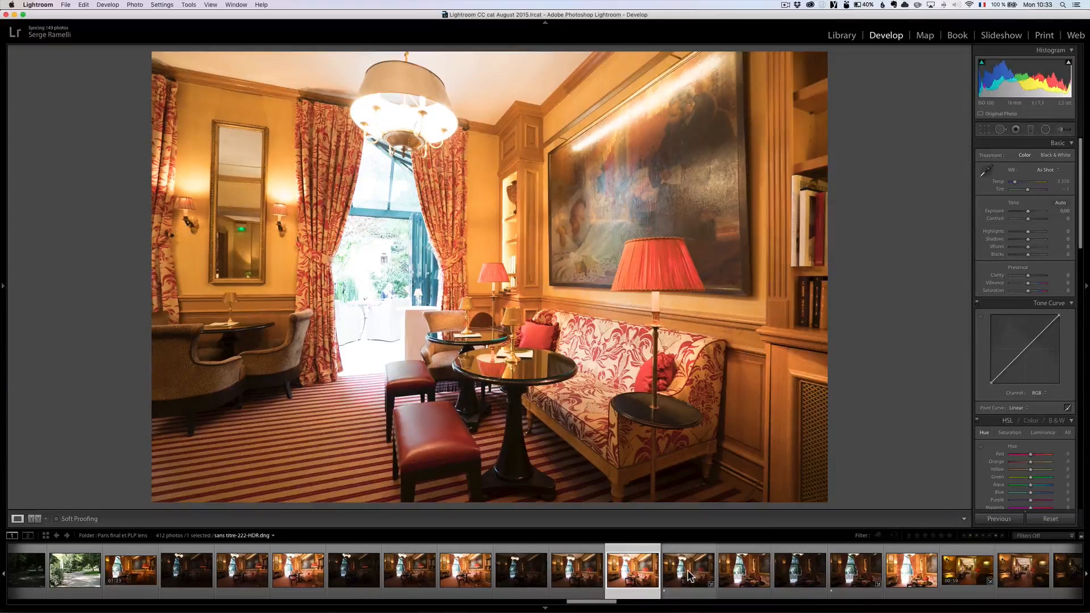
left_click(852, 576)
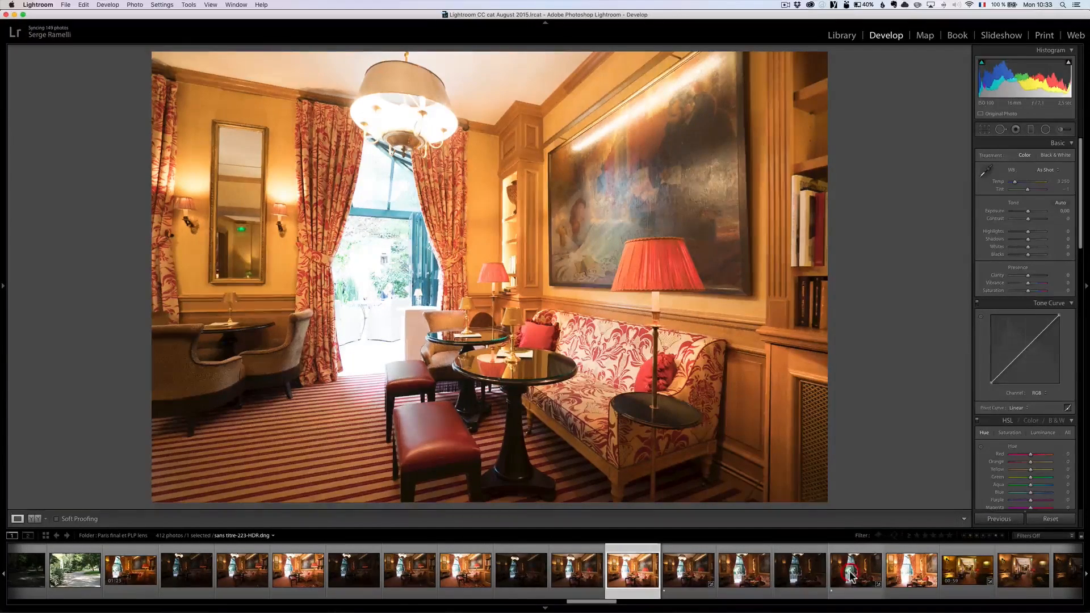
left_click(896, 576)
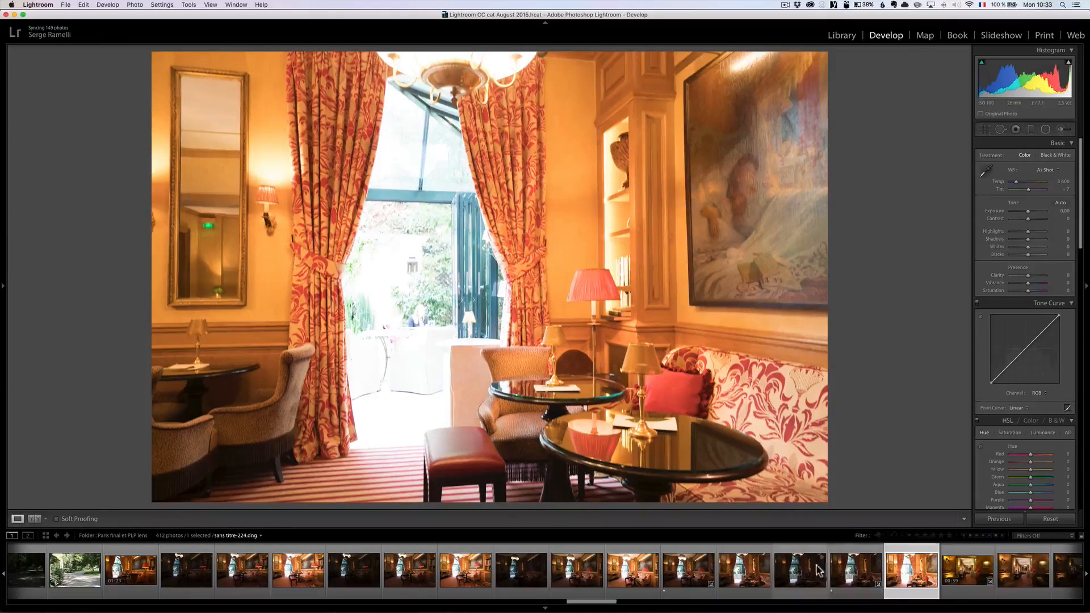
left_click(856, 569)
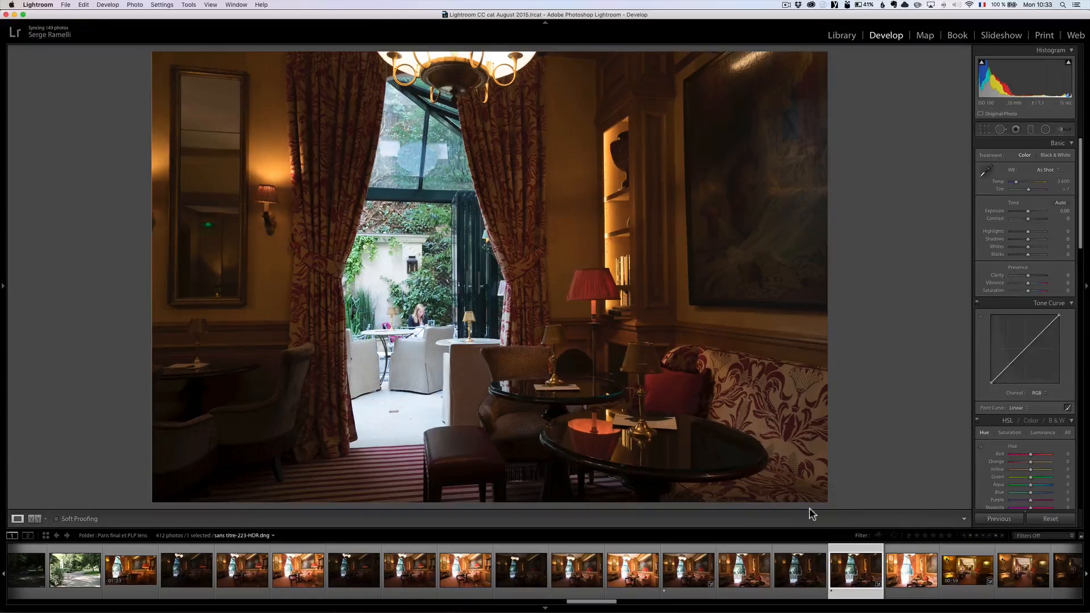
left_click_drag(606, 606, 607, 605)
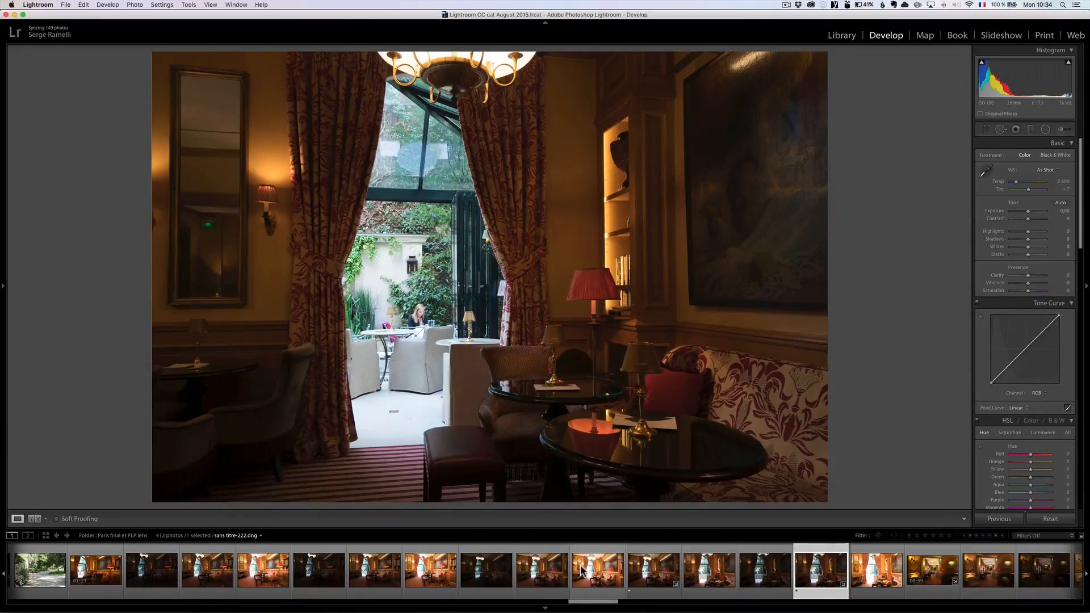
left_click(502, 571)
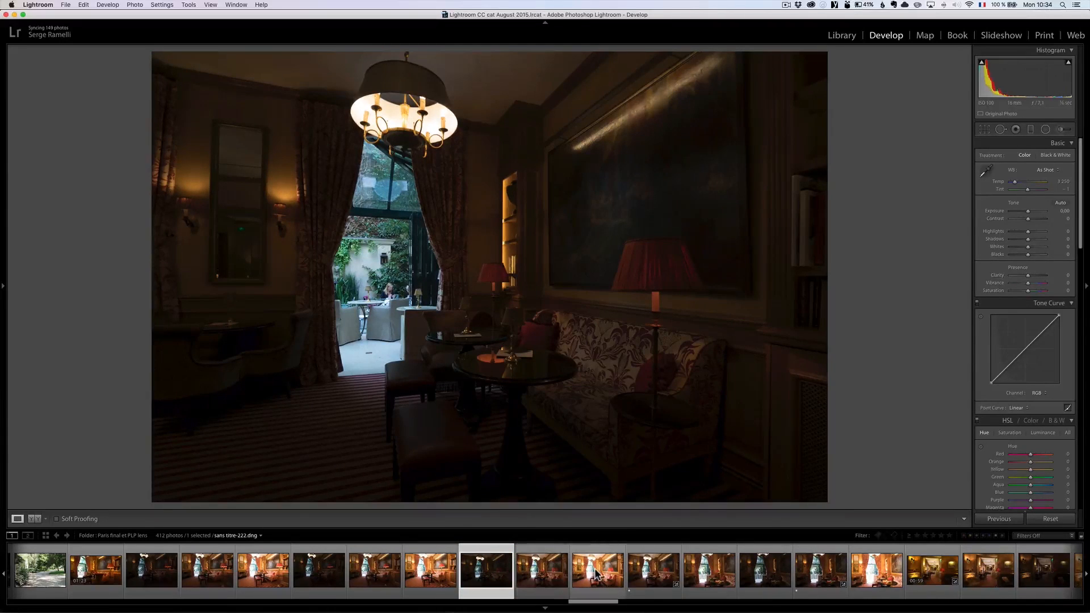
left_click(596, 573)
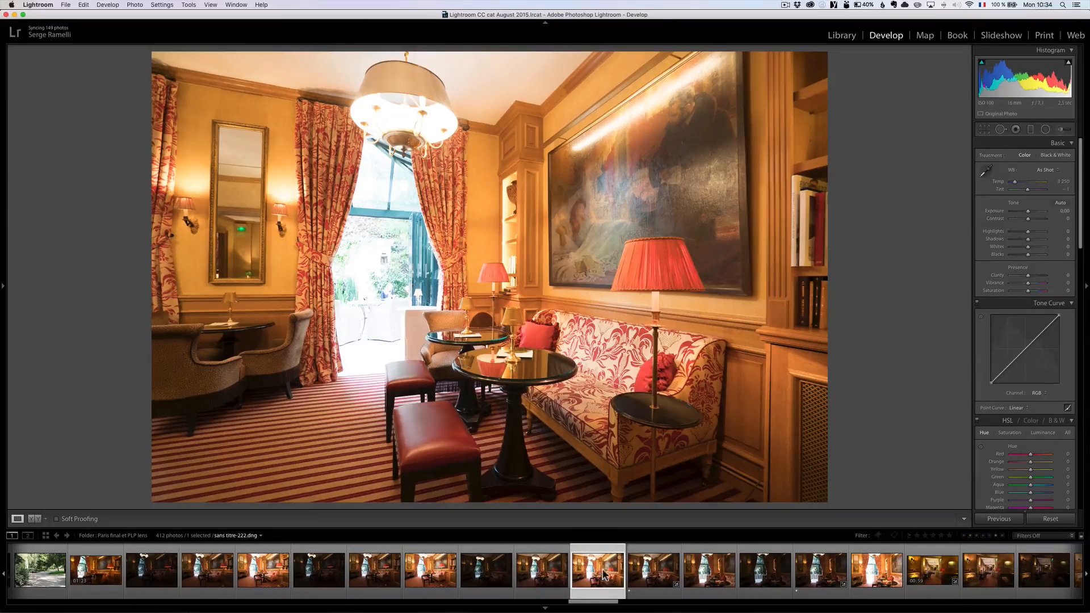
Merge the three bracketed photos sans titre-220 to 222 into an HDR with Auto Align on and Deghost Amount at None
left_click(485, 569)
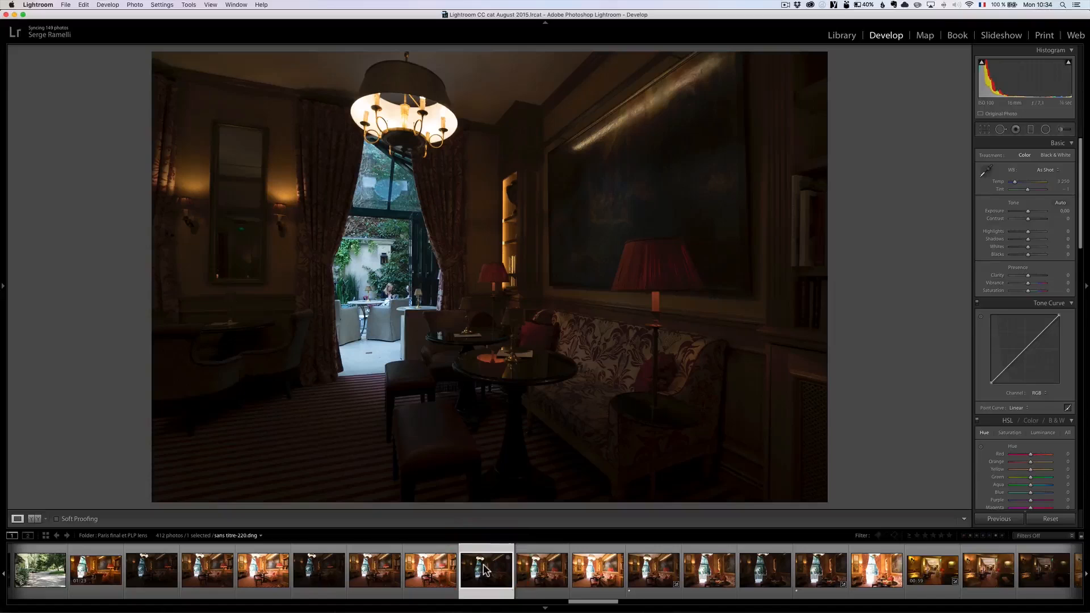
left_click(596, 575, "shift")
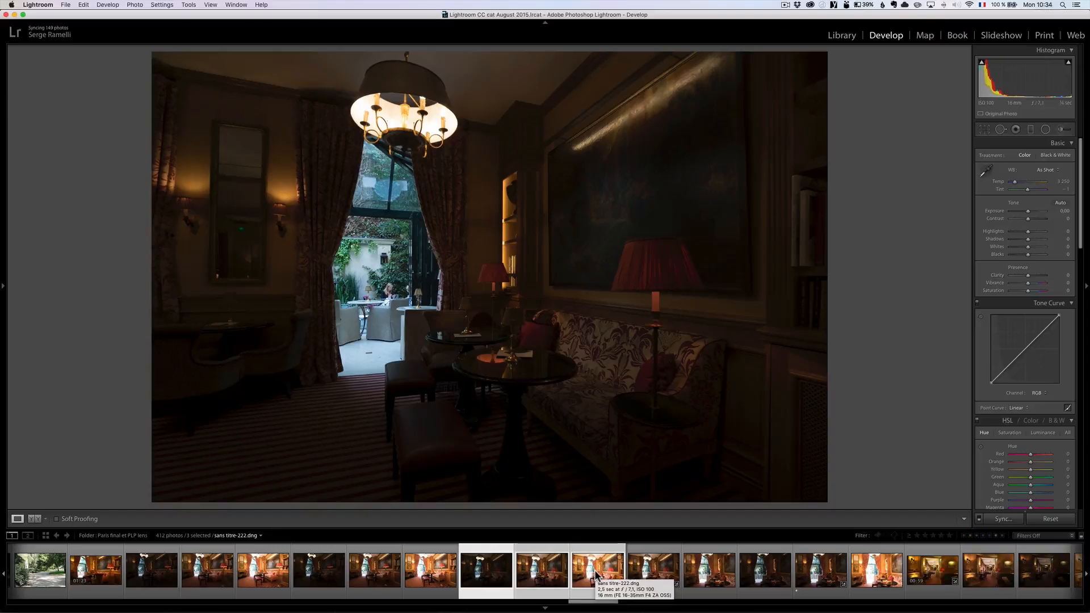
right_click(595, 575)
mouse_move(625, 432)
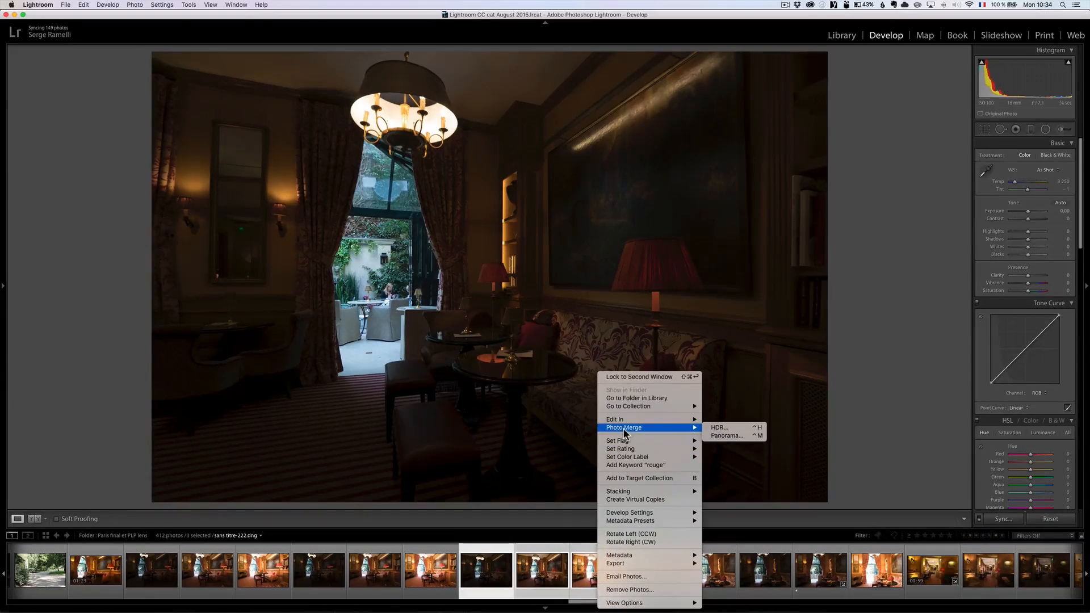
left_click(725, 430)
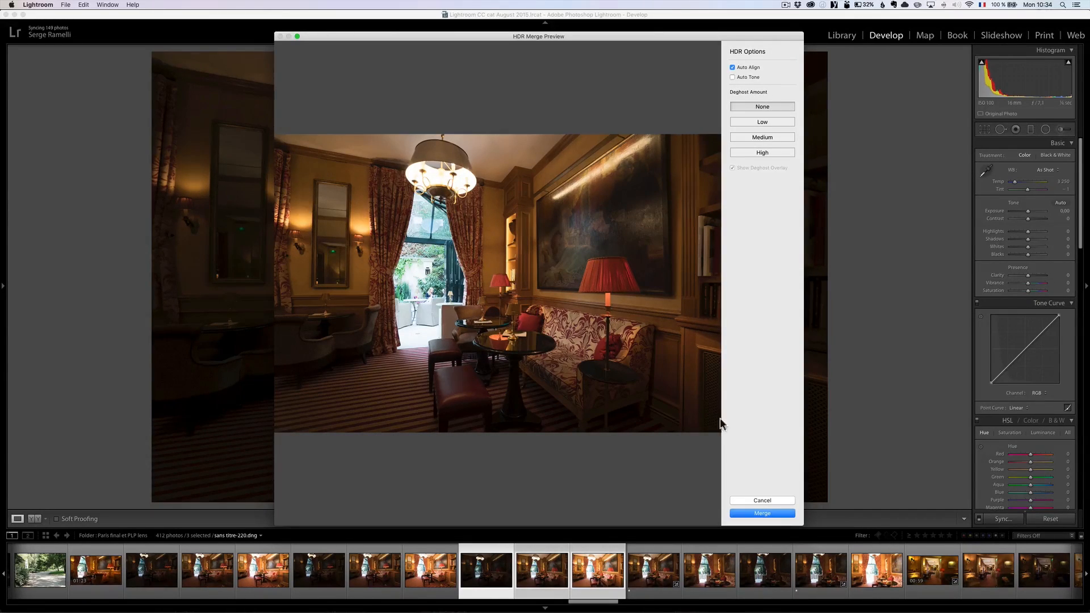
left_click(757, 511)
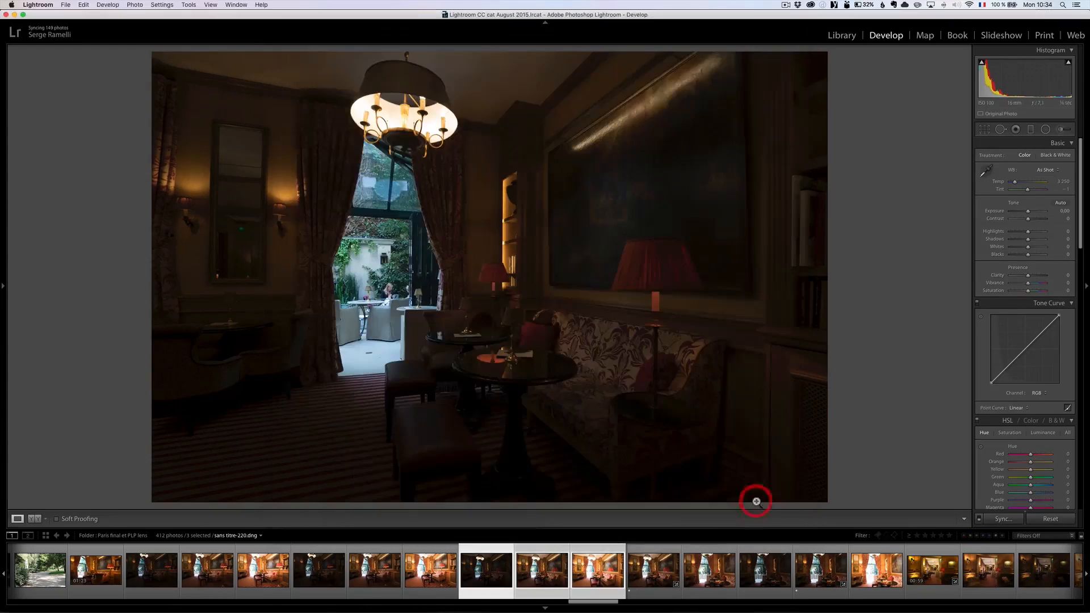
On the merged photo sans titre-222-HDR.dng, set Shadows to +100 and Highlights to -53
left_click(647, 571)
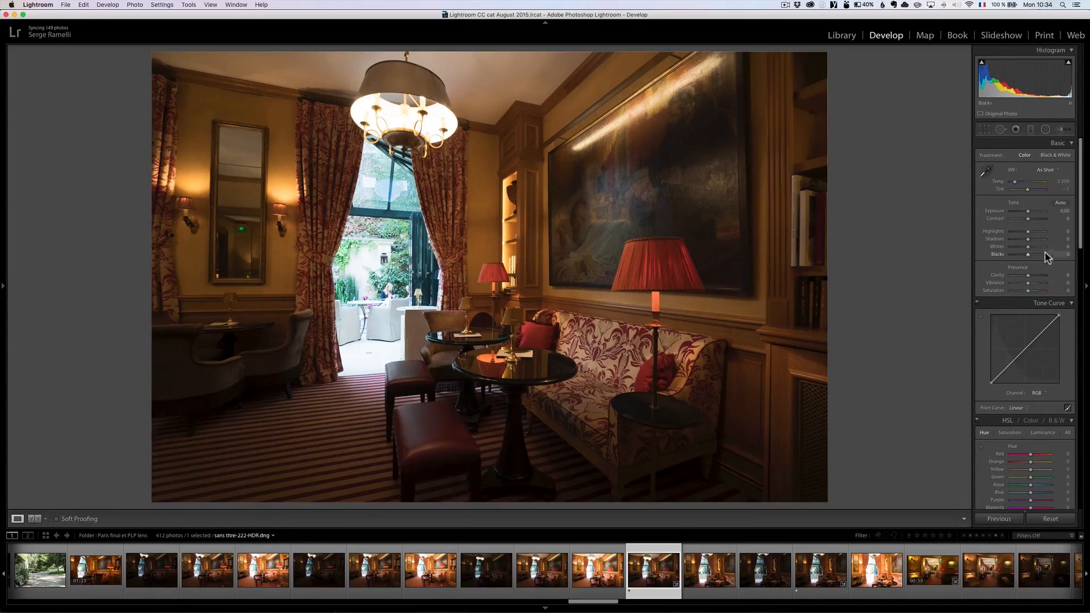
left_click_drag(1032, 239, 1047, 239)
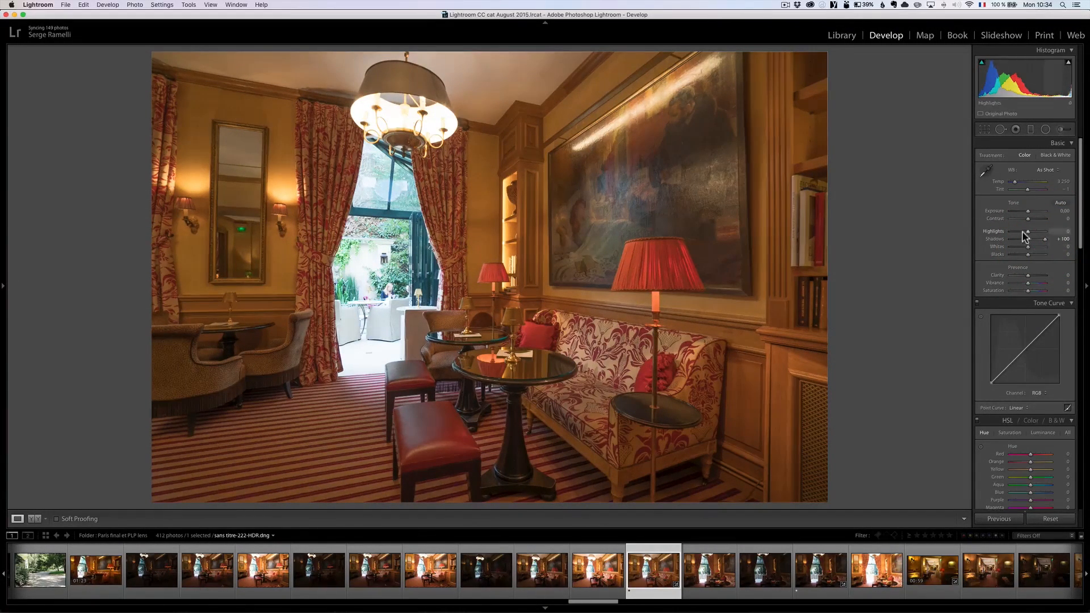
mouse_move(1028, 235)
left_mouse_down()
mouse_move(996, 236)
mouse_move(1015, 231)
left_mouse_up()
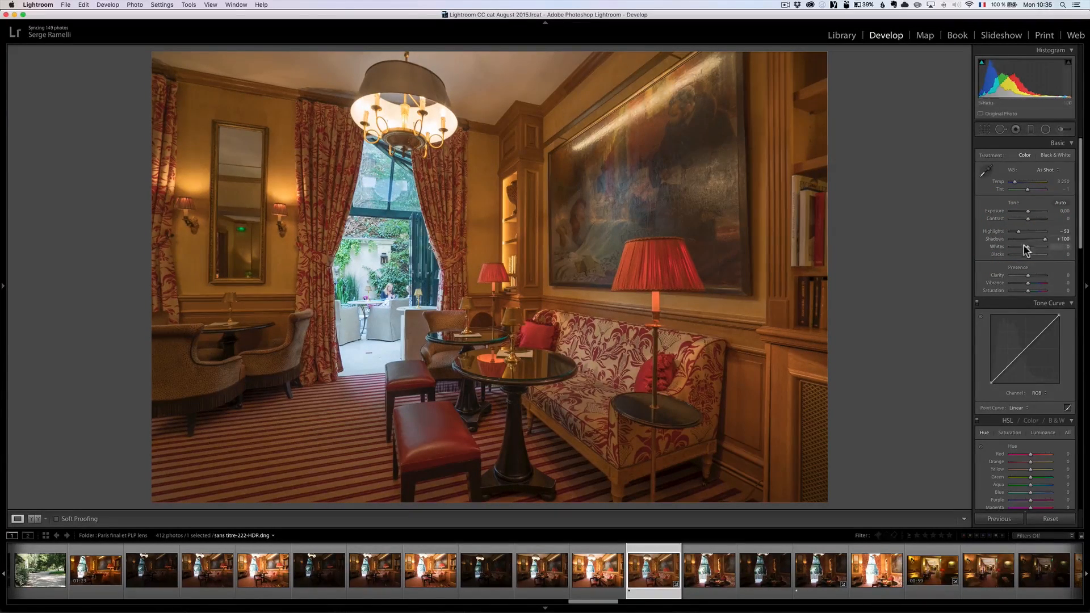
Set the HDR photo's Blacks to -20 and Whites to +21, judging both with the clipping preview
left_click_drag(1028, 259, 1025, 258)
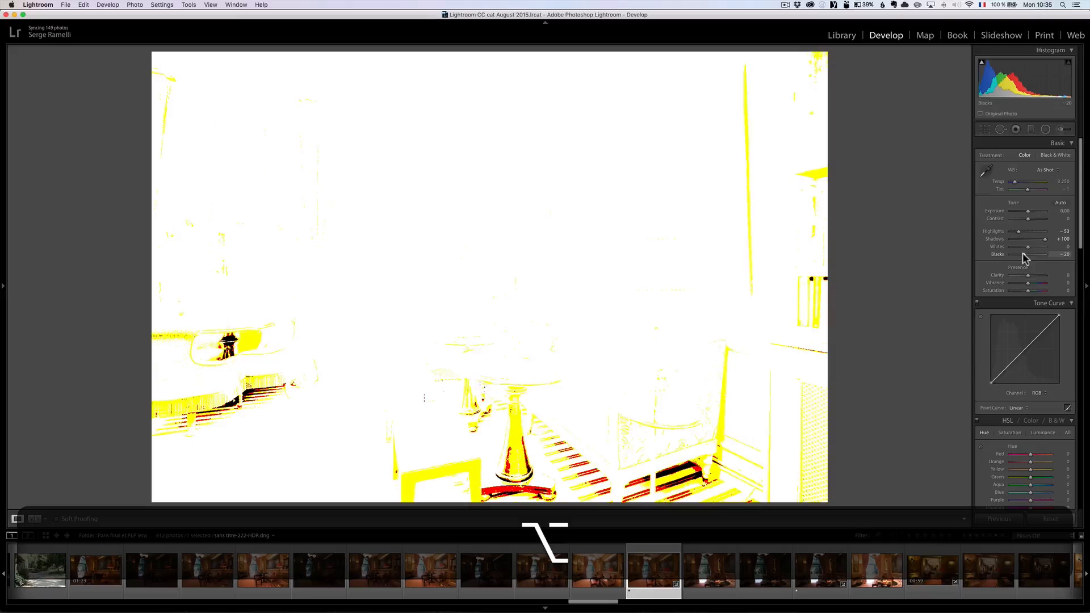
left_click_drag(1023, 255, 1023, 255)
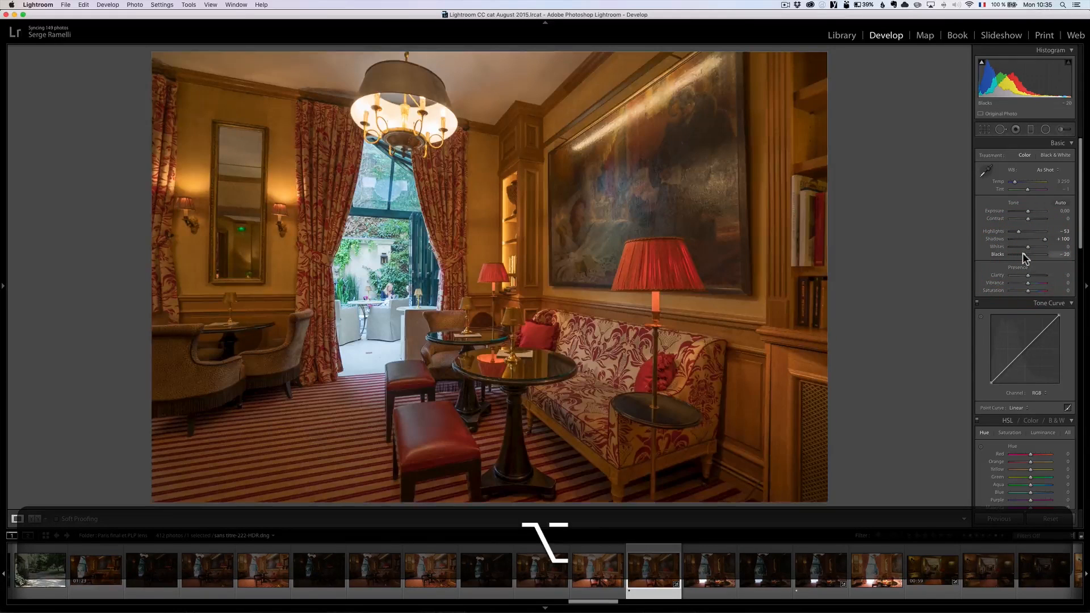
left_click_drag(1028, 246, 1031, 252)
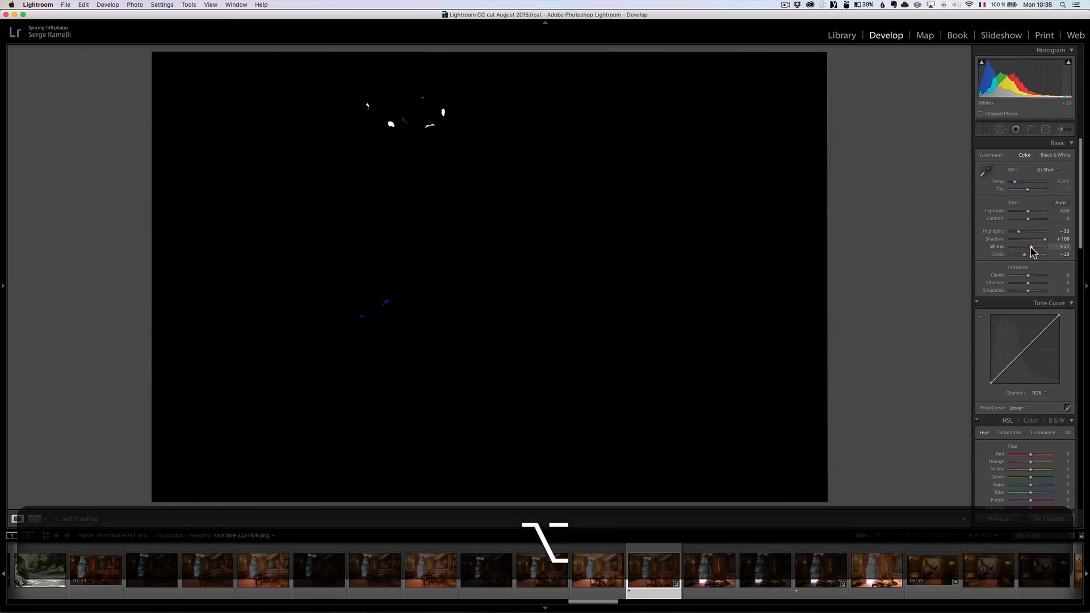
left_click_drag(1031, 252, 1032, 250)
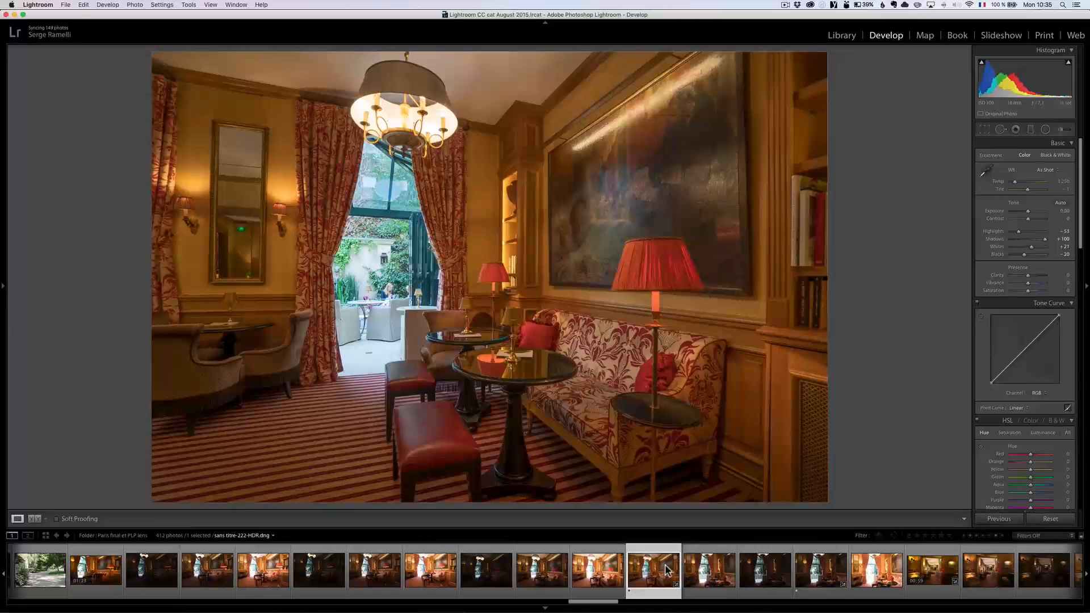
Check the highlight clipping of the unmerged middle exposure sans titre-221 with the Whites clipping preview
left_click(543, 568)
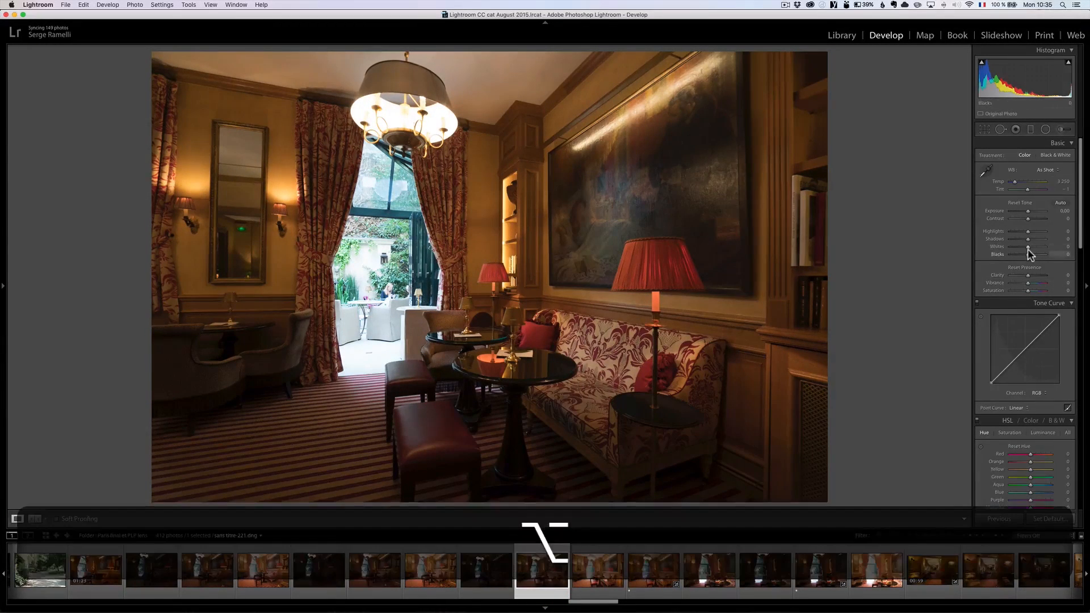
left_click(1028, 248, "alt")
left_click_drag(1028, 248, 1028, 248)
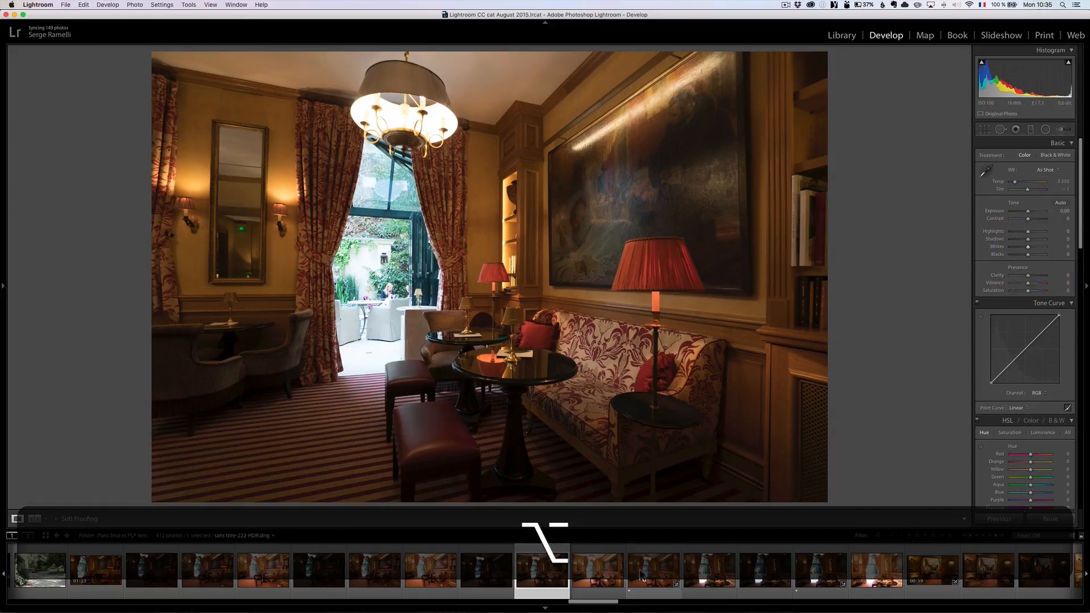
Return to the merged HDR photo and set its Whites to +26 using the clipping preview
left_click(640, 572)
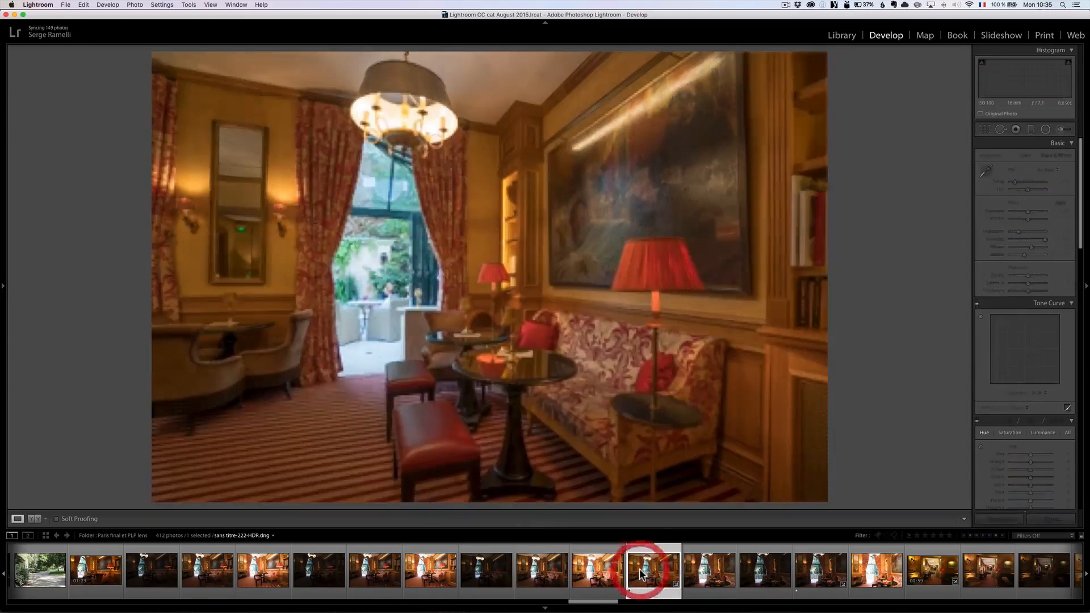
key("alt")
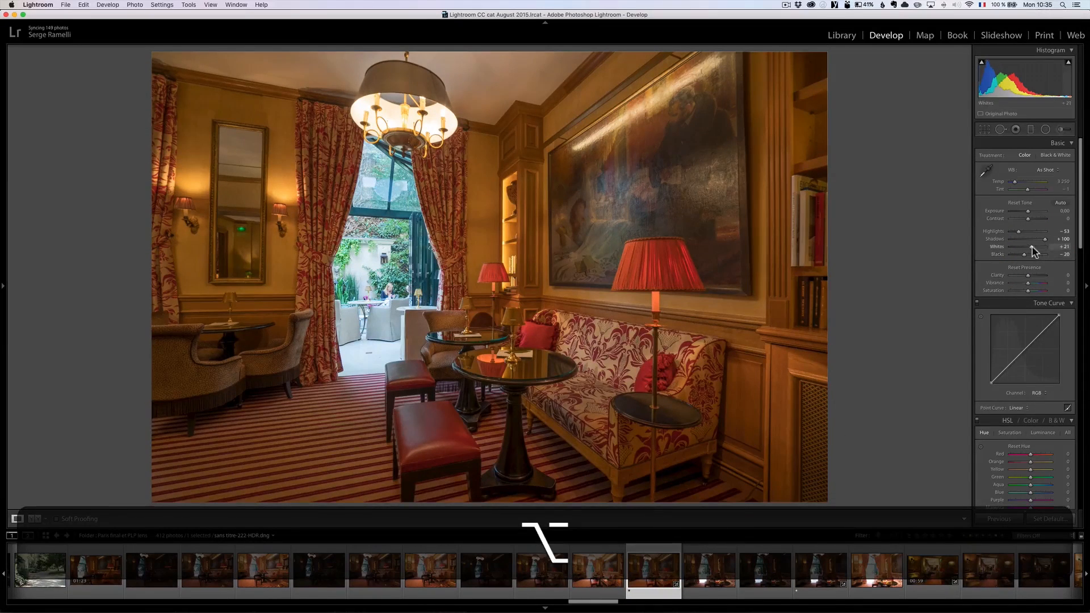
left_click_drag(1032, 250, 1030, 251)
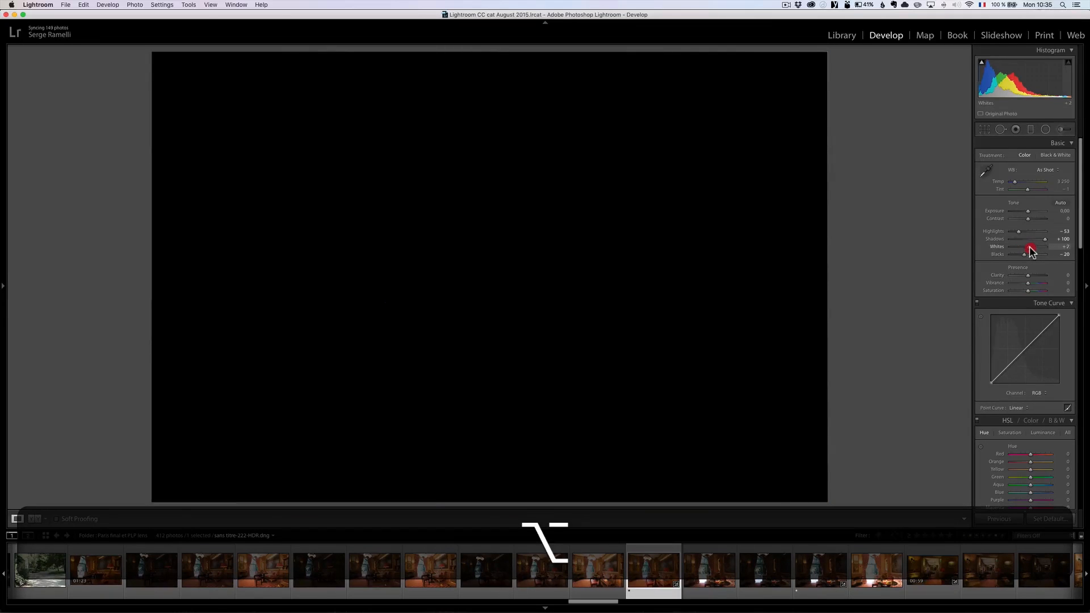
left_click_drag(1032, 249, 1034, 251)
left_click_drag(1033, 246, 1033, 246)
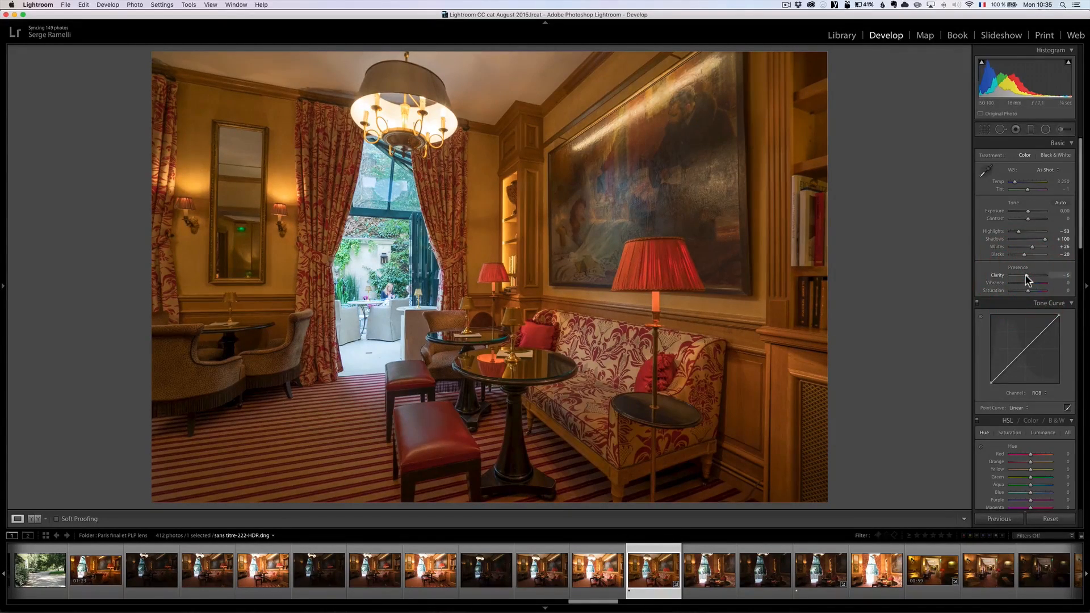
Set the HDR photo's Contrast to +37 and cool its white balance temperature to about 2,860
left_click(1034, 219)
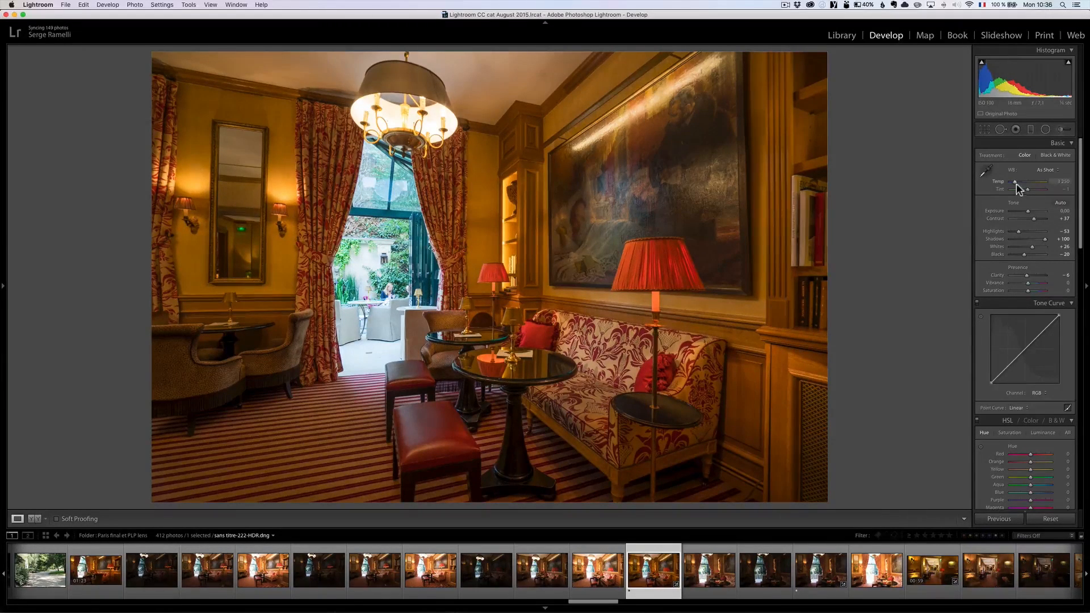
left_click_drag(1015, 182, 1014, 185)
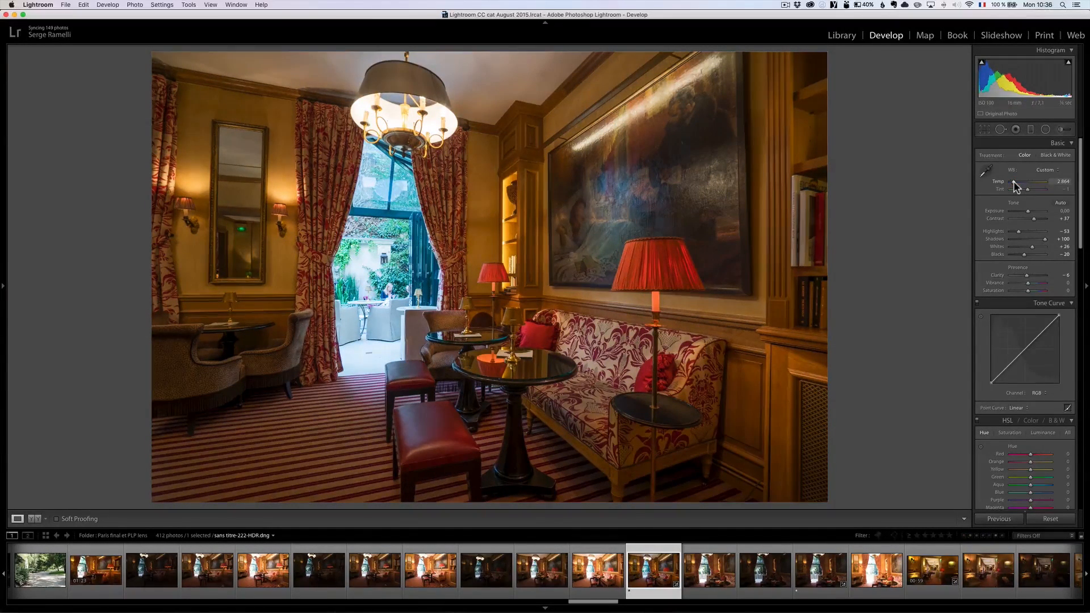
Shift the HDR photo's Tint to +6 and raise its Exposure to +0.75
left_click(1014, 183)
left_click_drag(1027, 189, 1029, 190)
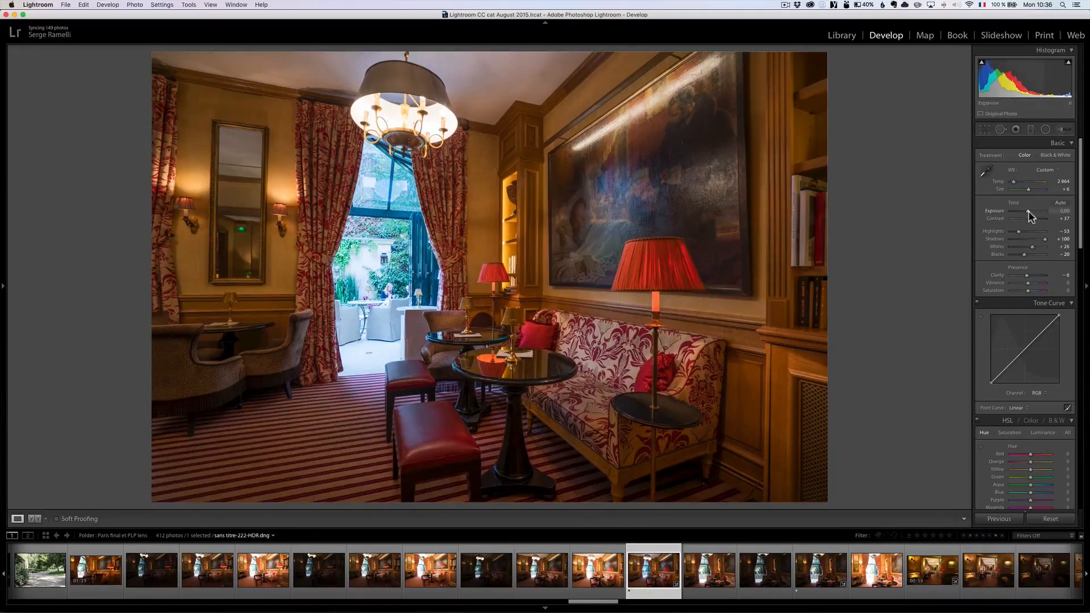
left_click_drag(1028, 210, 1030, 215)
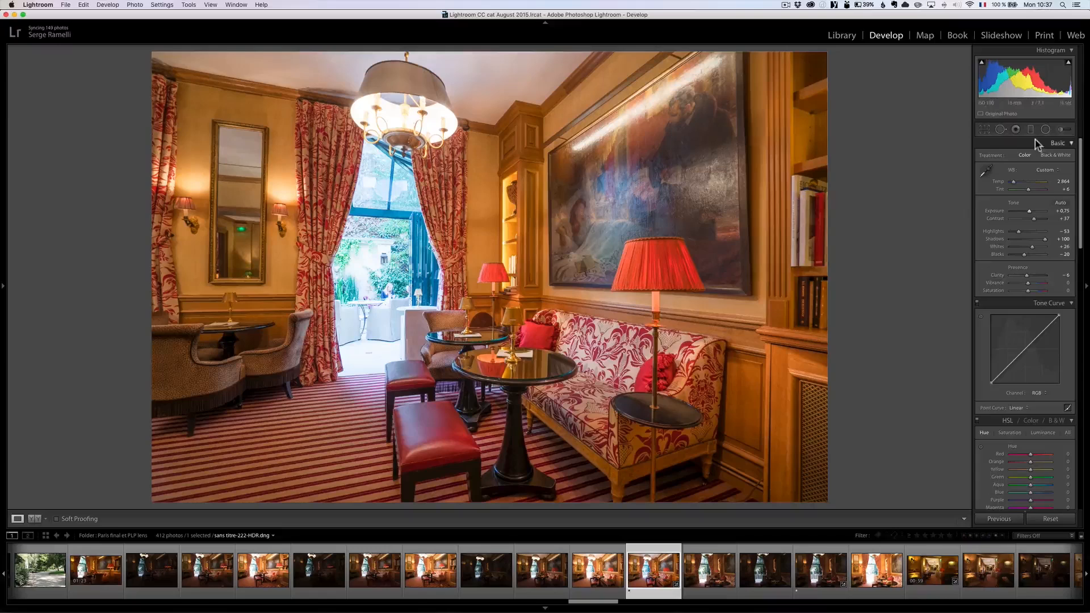
Set up an Adjustment Brush with Temp 69, Exposure -1.24, Highlights -27 and Auto Mask enabled
left_click(1057, 129)
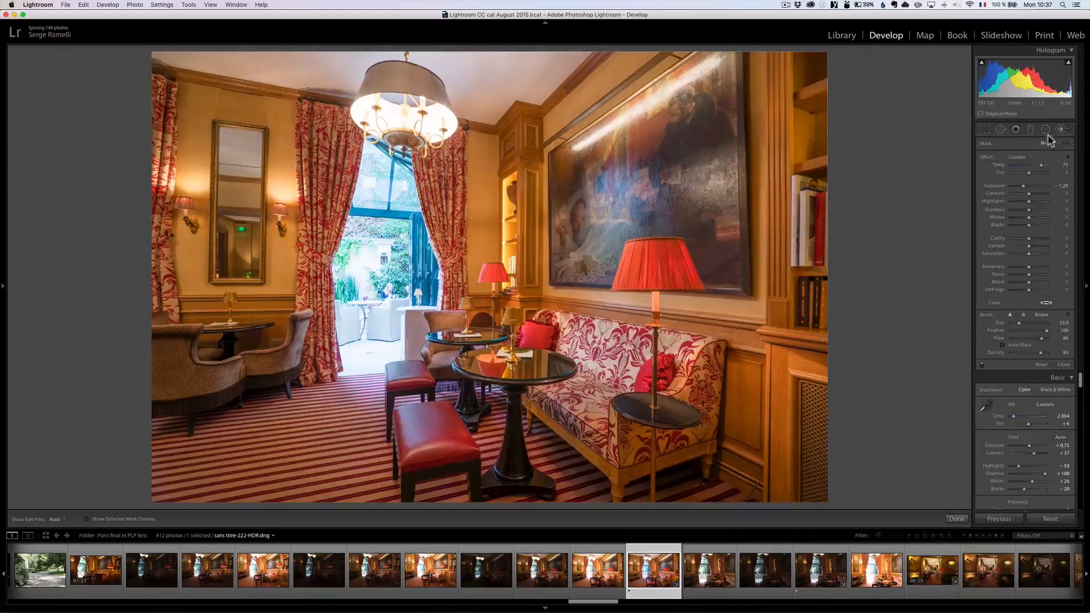
left_click(1019, 158)
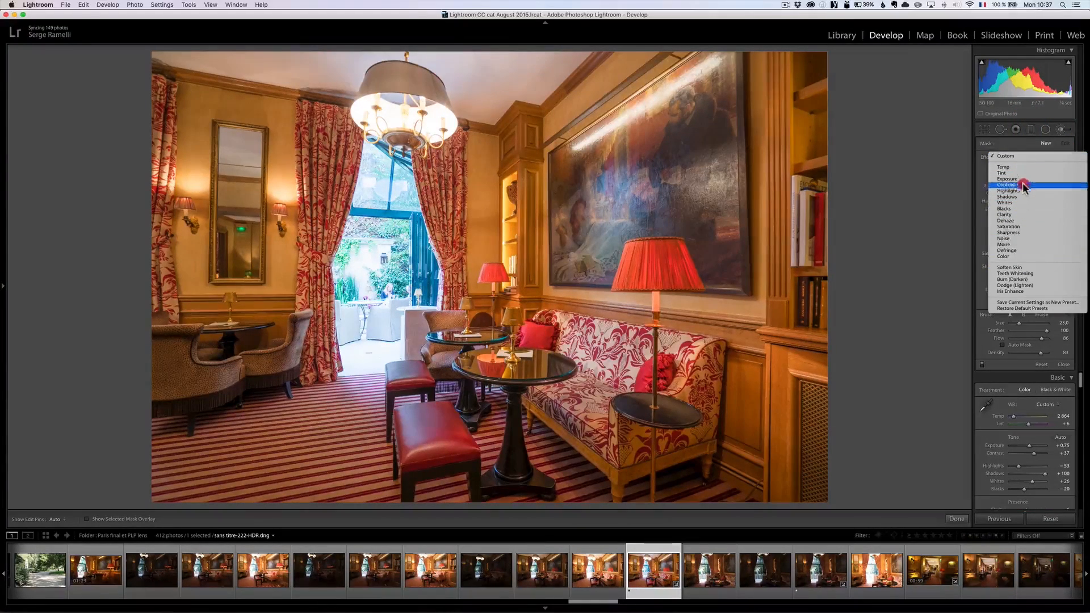
left_click(1024, 171)
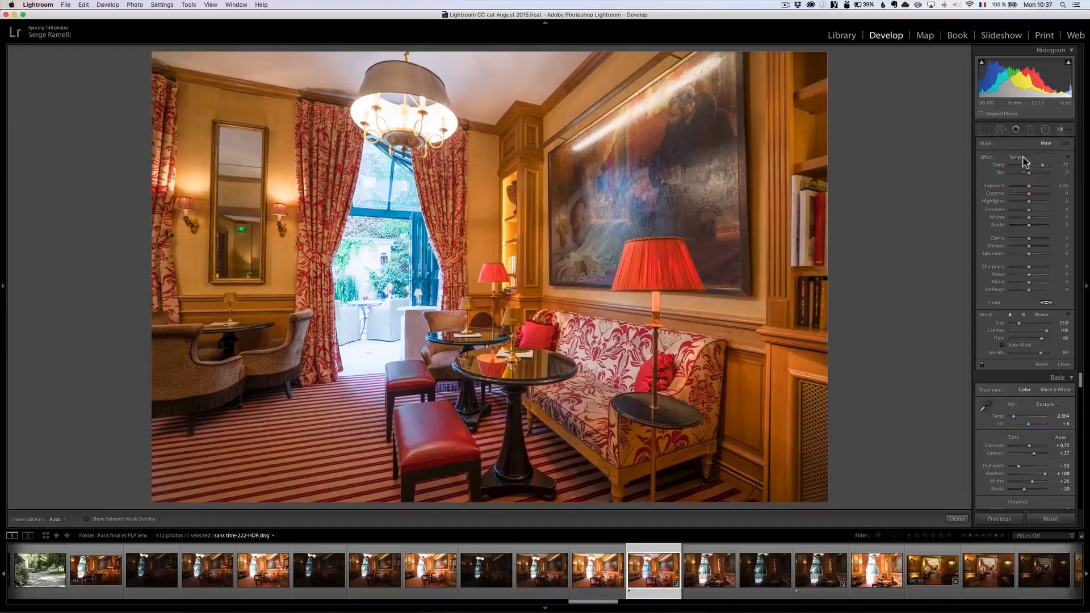
left_click(1028, 159)
left_click(1017, 156)
left_click_drag(1037, 165, 1035, 165)
left_click_drag(1028, 201, 1023, 188)
left_click(1020, 345)
Paint the adjustment over the bright glass door and garden, compare it with the brush effect off, and close the brush
mouse_move(384, 165)
left_mouse_down()
mouse_move(379, 227)
mouse_move(353, 277)
mouse_move(367, 330)
mouse_move(423, 267)
mouse_move(420, 221)
mouse_move(411, 239)
mouse_move(369, 227)
mouse_move(404, 126)
mouse_move(382, 116)
left_mouse_up()
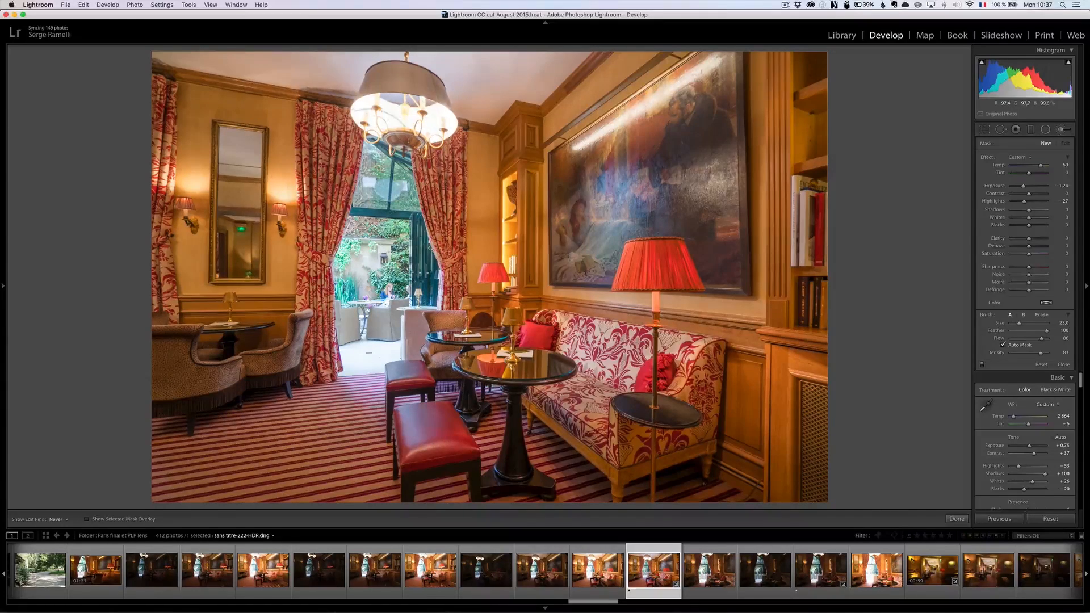
mouse_move(360, 211)
left_mouse_down()
mouse_move(363, 256)
mouse_move(340, 321)
mouse_move(375, 357)
left_mouse_up()
left_click_drag(420, 286, 425, 264)
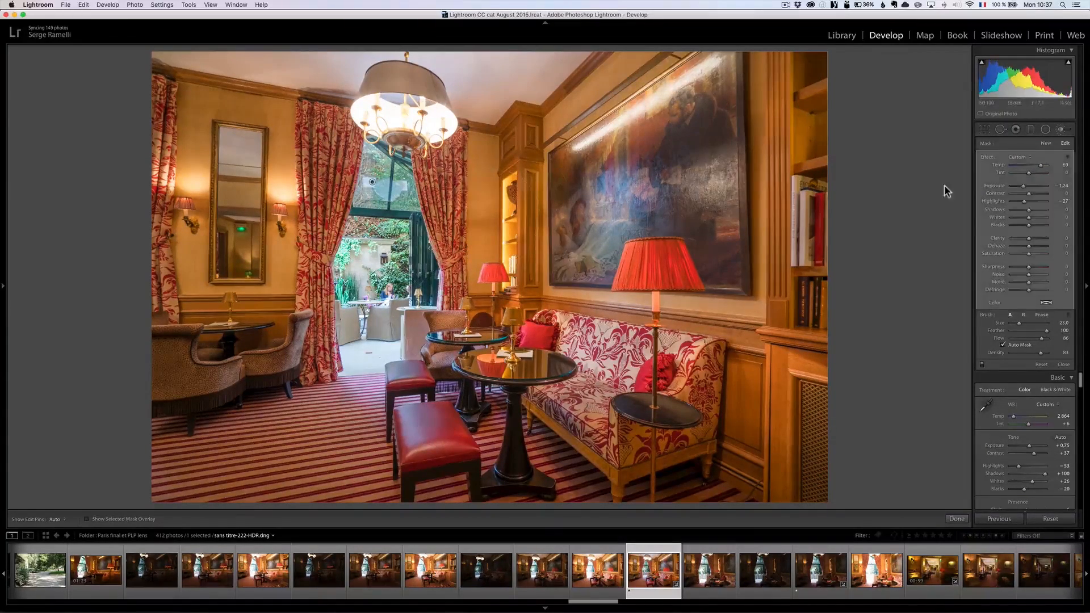
left_click(981, 365)
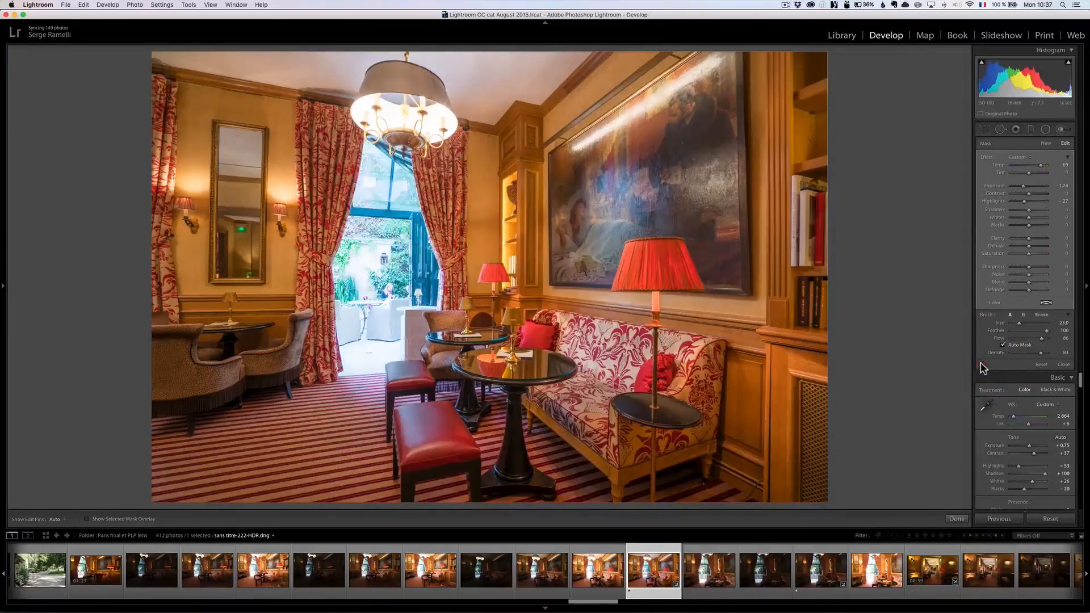
left_click(981, 365)
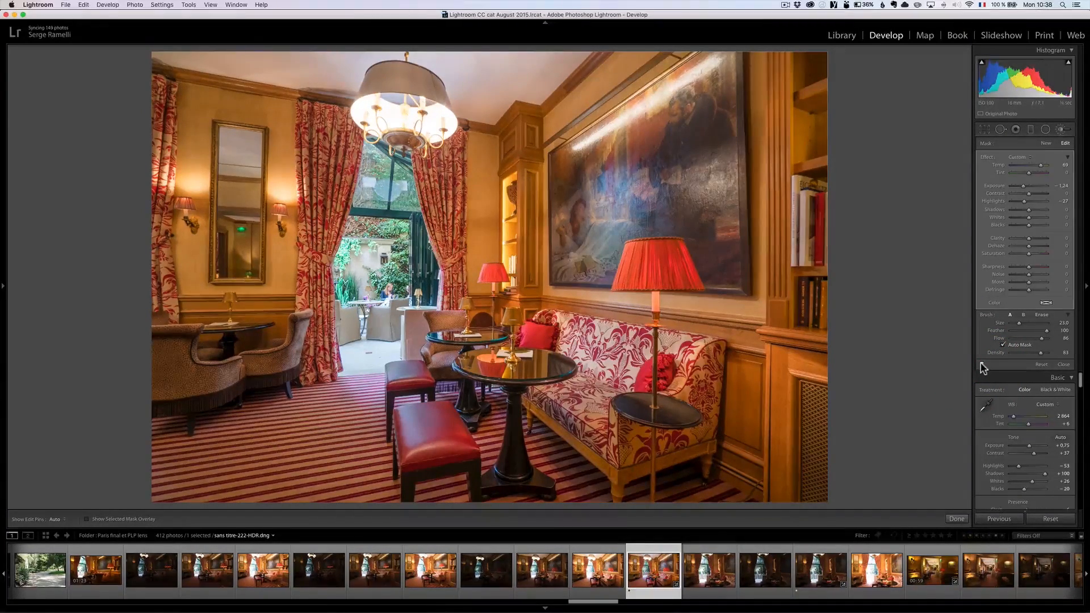
left_click(1063, 364)
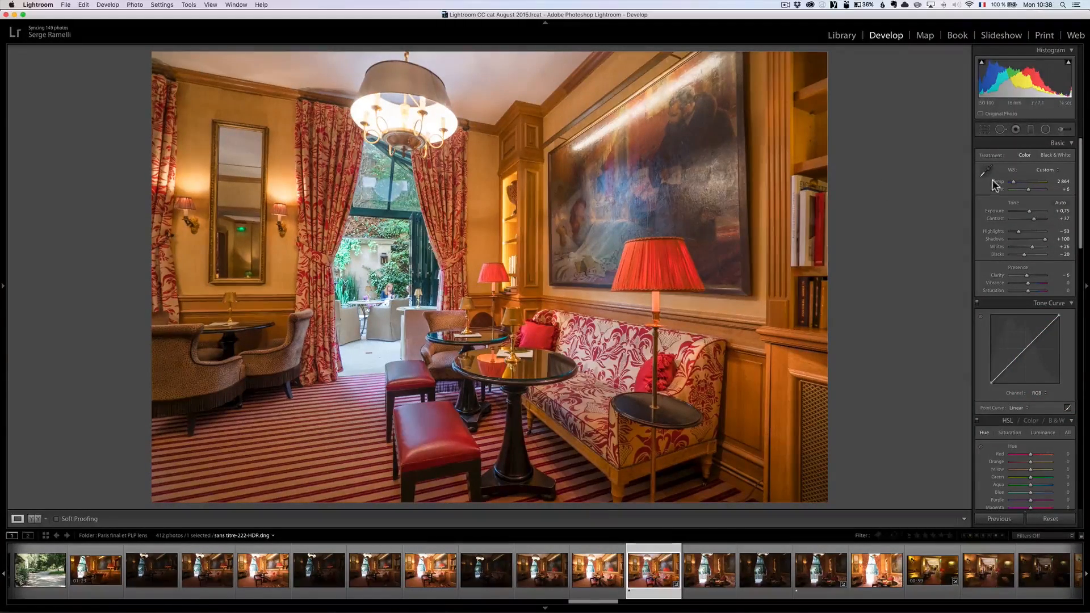
Draw a radial filter around the large red lamp, invert its mask and set its Feather to 100
left_click(1047, 130)
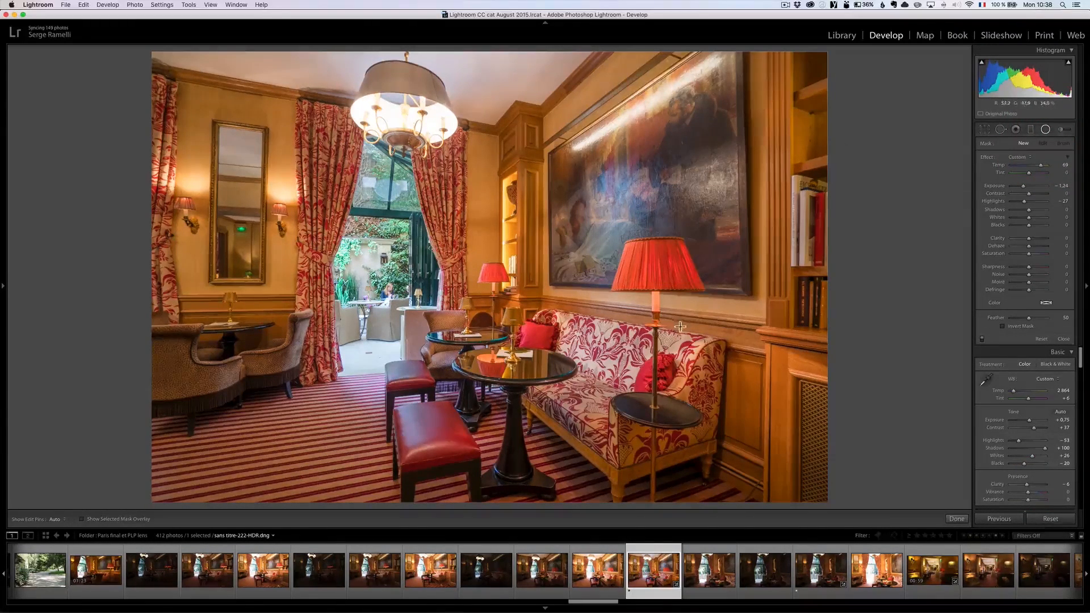
mouse_move(656, 330)
left_mouse_down()
mouse_move(675, 369)
mouse_move(710, 397)
left_mouse_up()
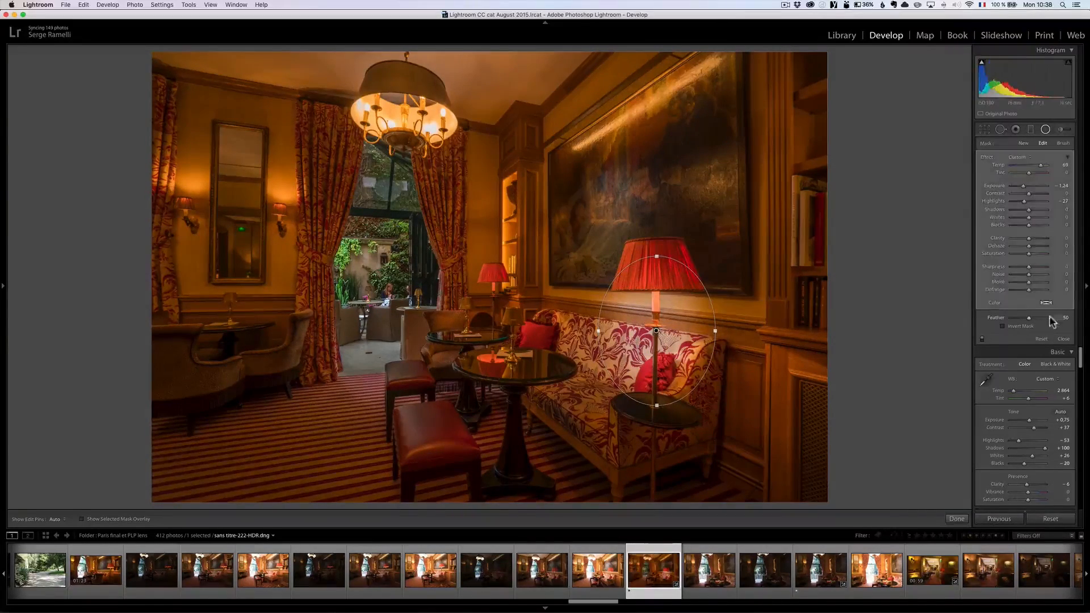
left_click(1022, 329)
mouse_move(1029, 318)
left_mouse_down()
mouse_move(1054, 318)
mouse_move(1047, 312)
left_mouse_up()
Give the large lamp's radial filter only Exposure 1.31, Clarity -72 and a warmer Temp, and move it up towards the lampshade
left_click(1018, 157)
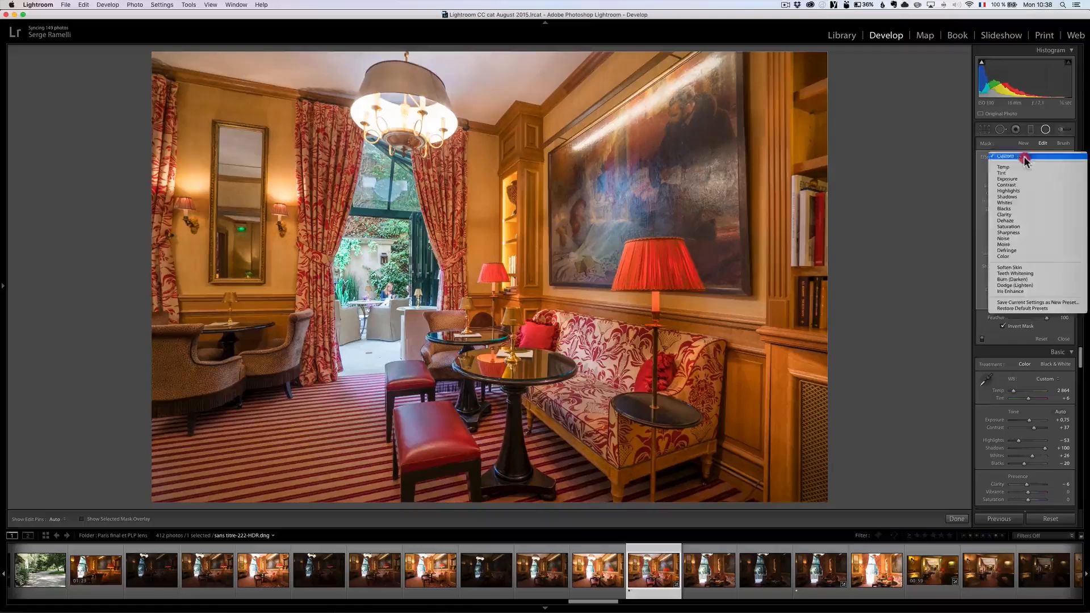
left_click(1022, 179)
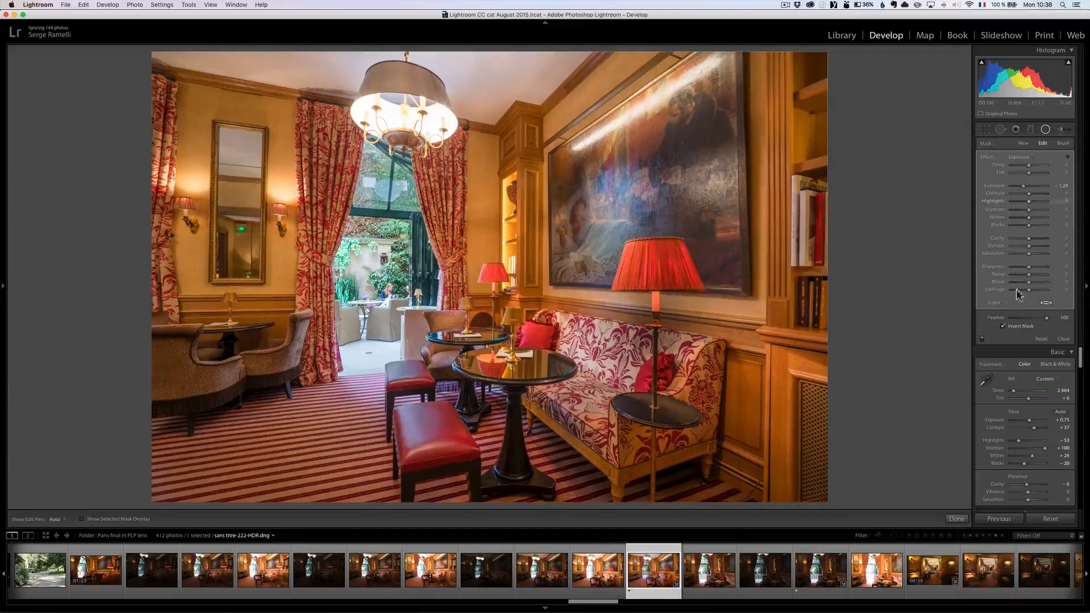
left_click_drag(1023, 186, 1035, 186)
left_click_drag(1028, 237, 1014, 241)
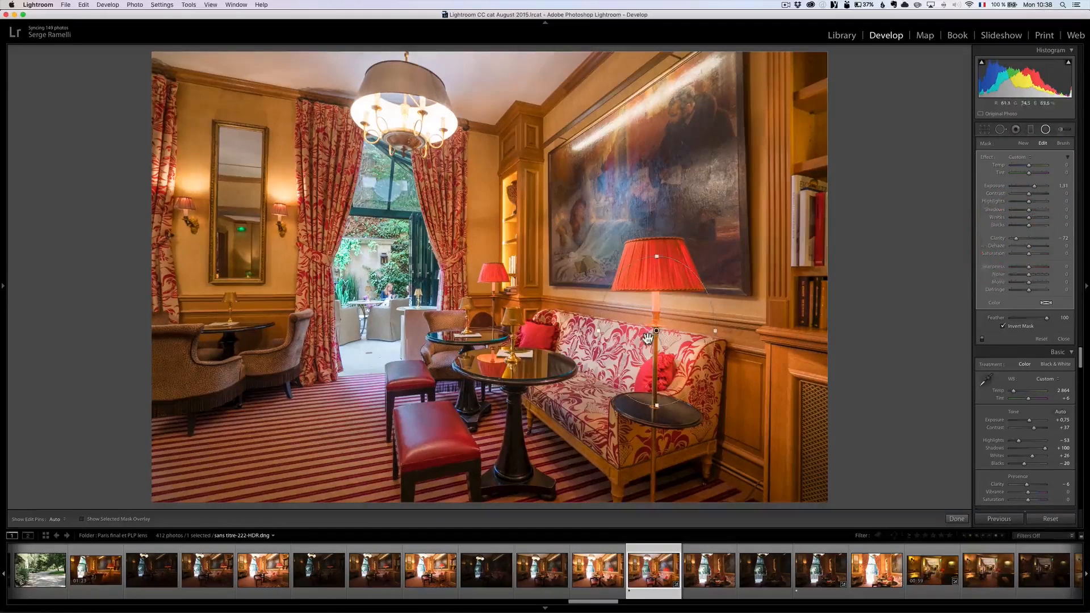
left_click_drag(656, 331, 655, 314)
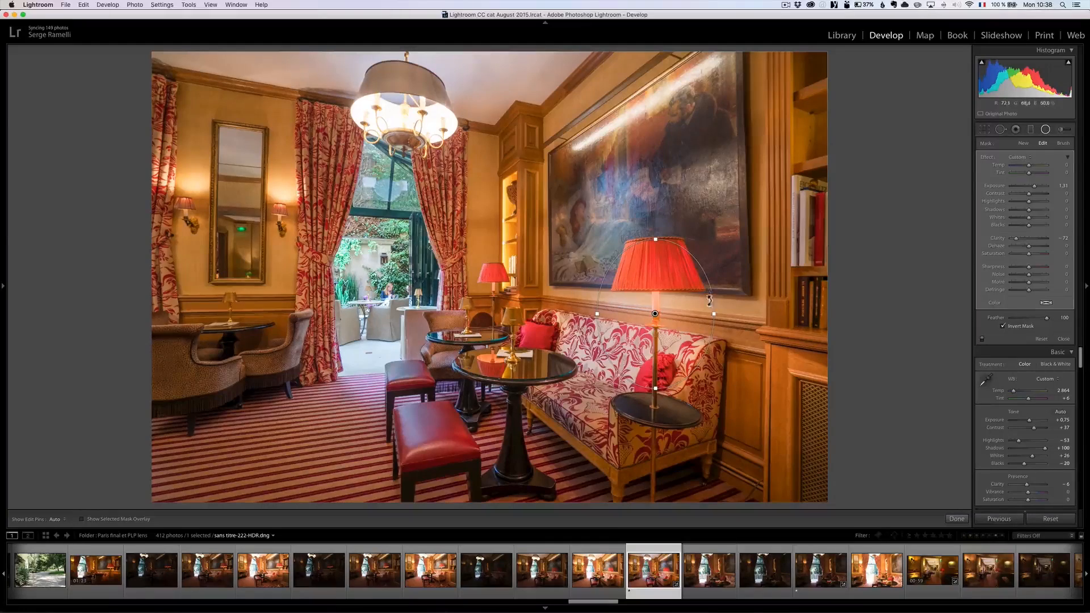
left_click_drag(1029, 164, 1036, 164)
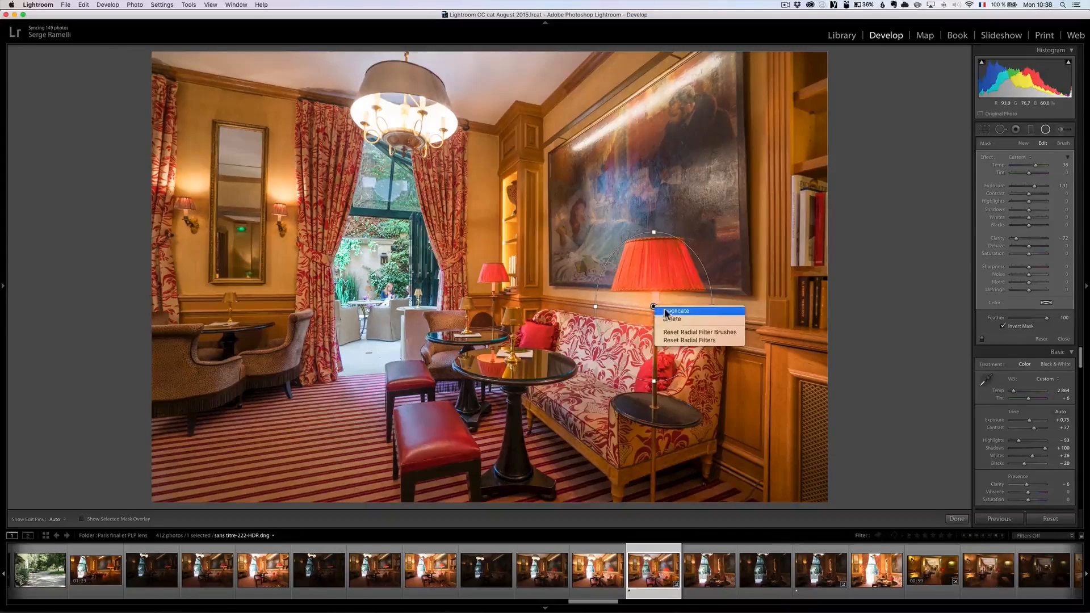
Duplicate the radial filter onto the small red lamp and reduce it to Exposure 0.71, Clarity -43 and Temp 29
left_click_drag(610, 305, 498, 317)
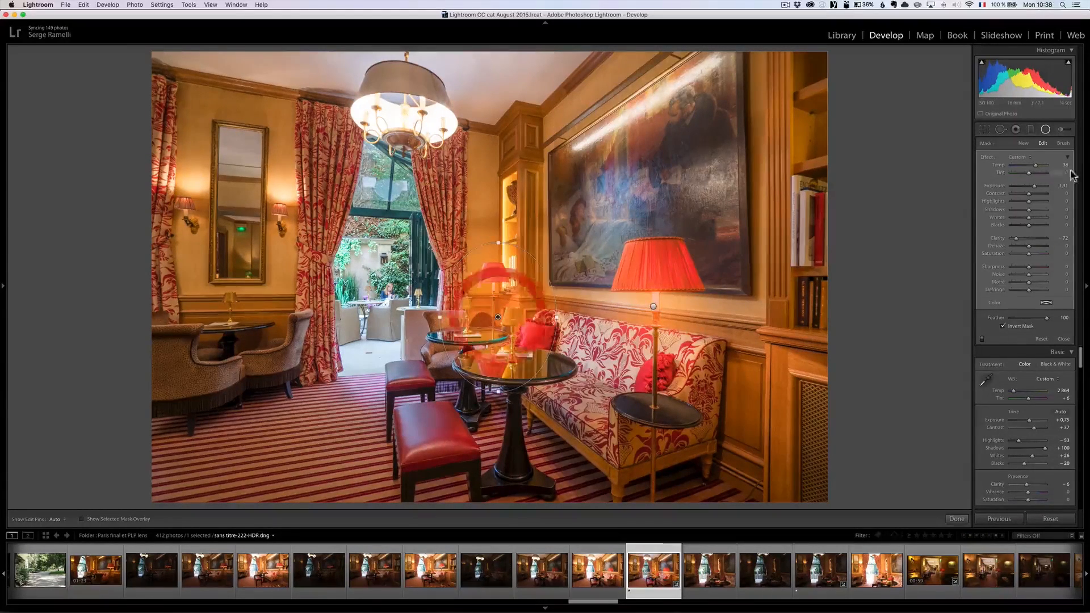
left_click(1021, 238)
left_click_drag(1033, 186, 1031, 190)
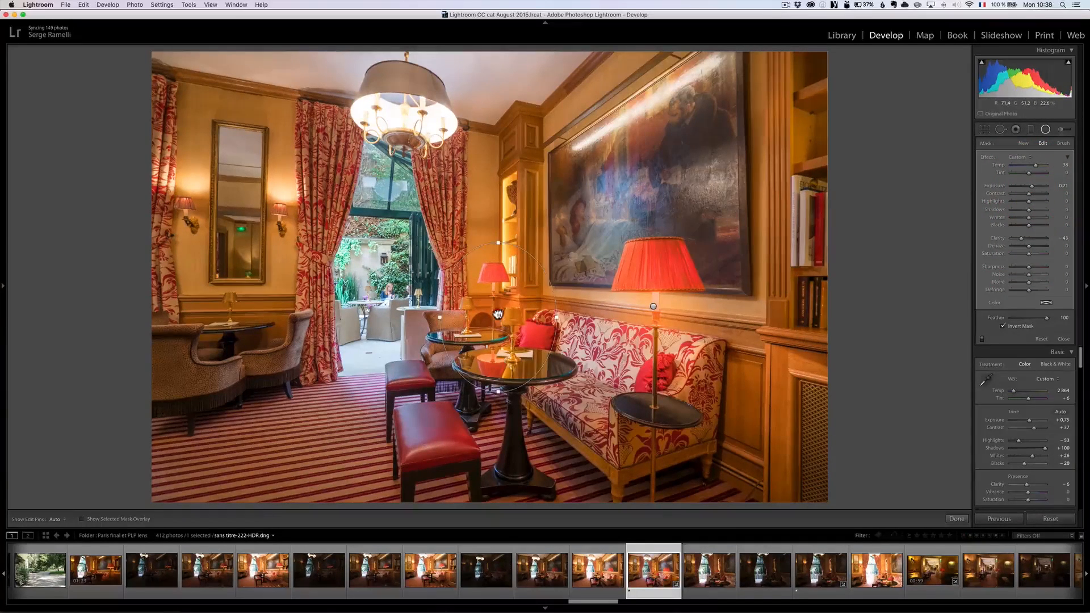
left_click_drag(1034, 169, 1033, 169)
Duplicate the small lamp's radial filter onto the wall sconce between the mirror and the curtain, and shrink it to fit
right_click(497, 310)
left_click(514, 315)
left_click_drag(497, 310, 313, 204)
left_click_drag(289, 128, 288, 157)
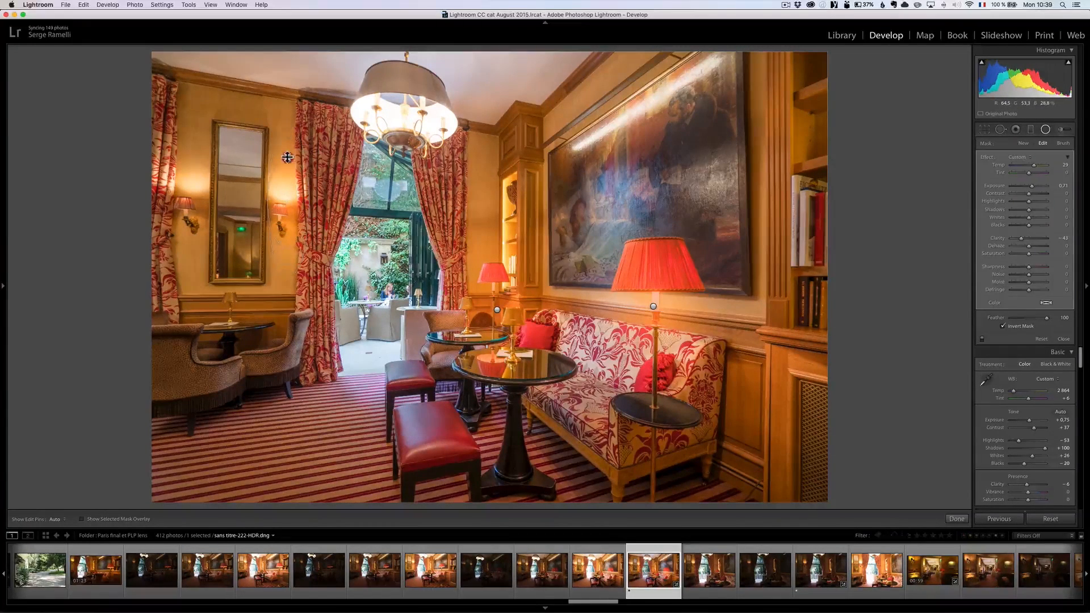
Duplicate the sconce's radial filter onto the wall sconce on the other side of the mirror and slightly enlarge it
right_click(281, 196)
left_click(301, 200)
left_click_drag(280, 197, 185, 188)
left_click_drag(187, 143, 186, 136)
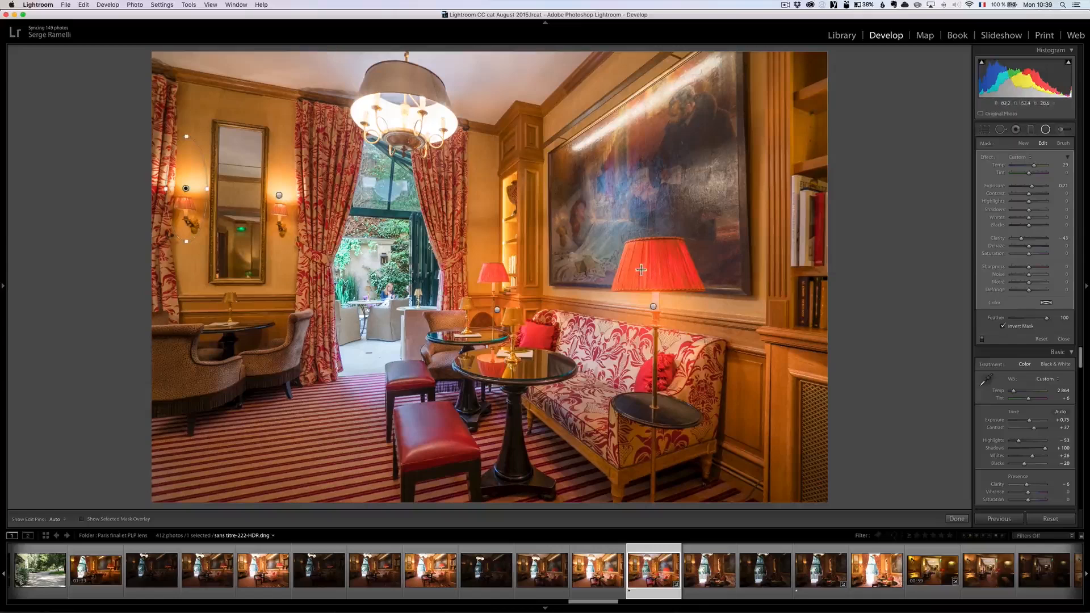
right_click(186, 189)
left_click(192, 194)
left_click_drag(186, 189, 392, 122)
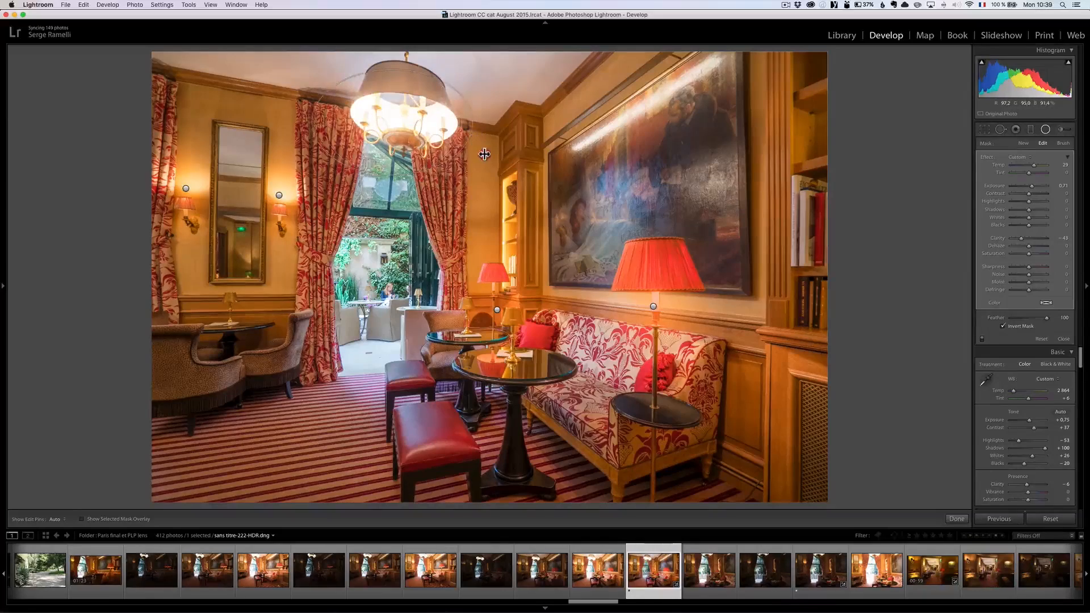
left_click_drag(393, 179, 393, 200)
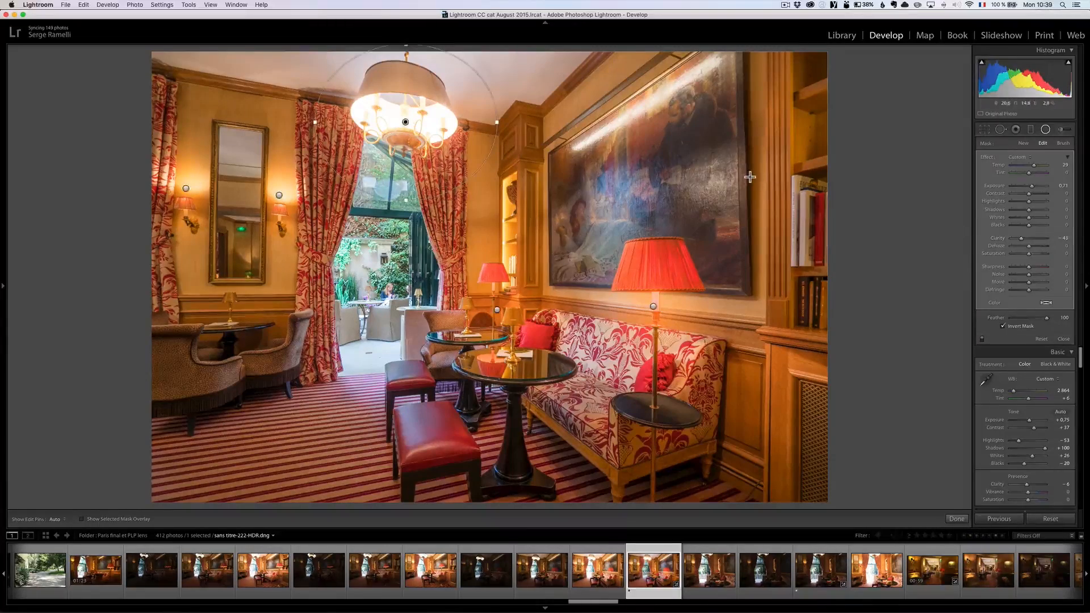
key("BackSpace")
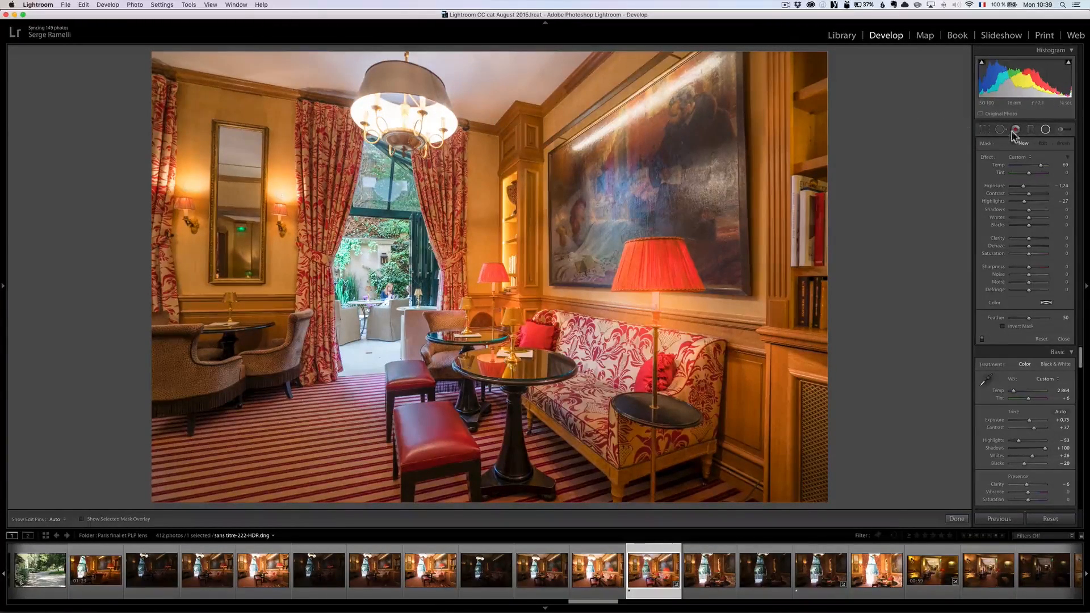
Duplicate the radial filter of the sconce beside the curtain and place the copy over the chandelier
left_click(278, 197)
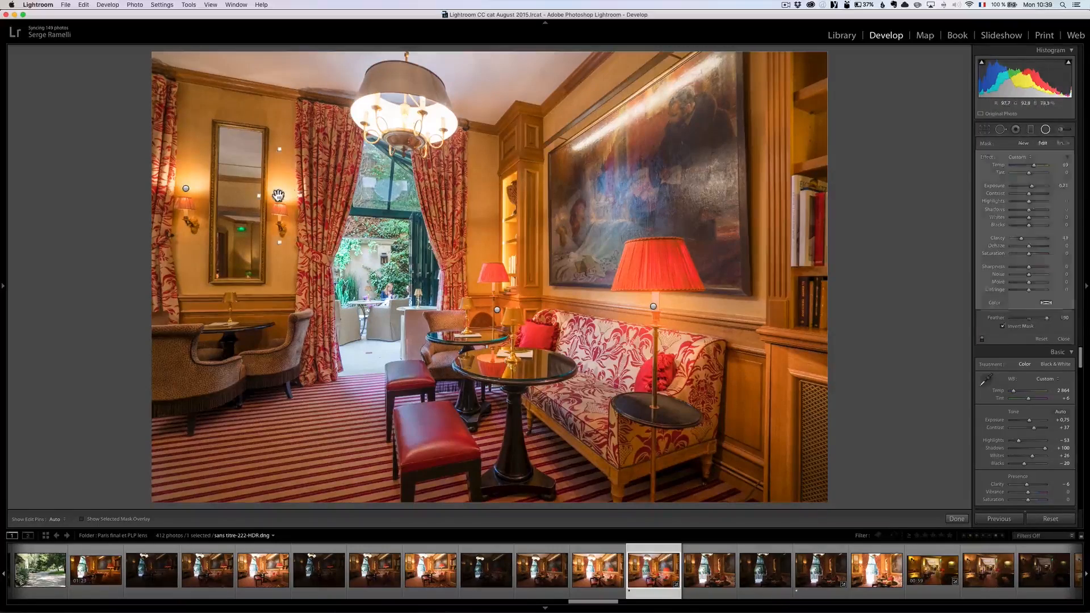
right_click(278, 197)
left_click(292, 199)
left_click_drag(279, 195, 331, 113)
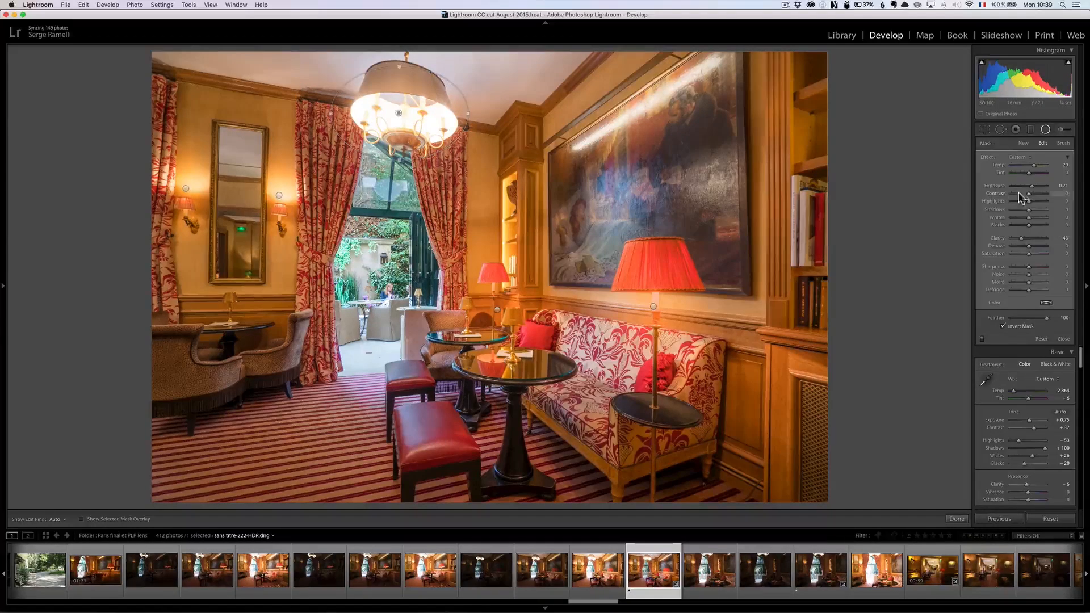
Lower the chandelier filter's Highlights, set its Exposure to -0.63, warm its Temp strongly, and resize and re-centre it on the chandelier
left_click_drag(1028, 201, 1018, 203)
left_click_drag(1032, 186, 1027, 191)
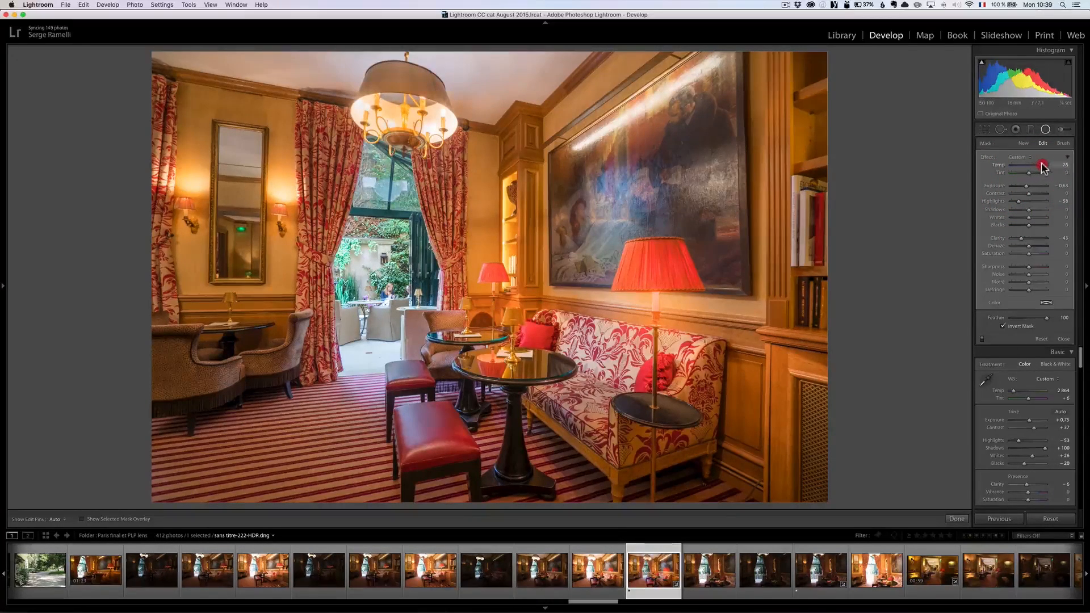
left_click_drag(1042, 165, 1042, 165)
left_click_drag(400, 161, 399, 172)
left_click_drag(401, 114, 398, 116)
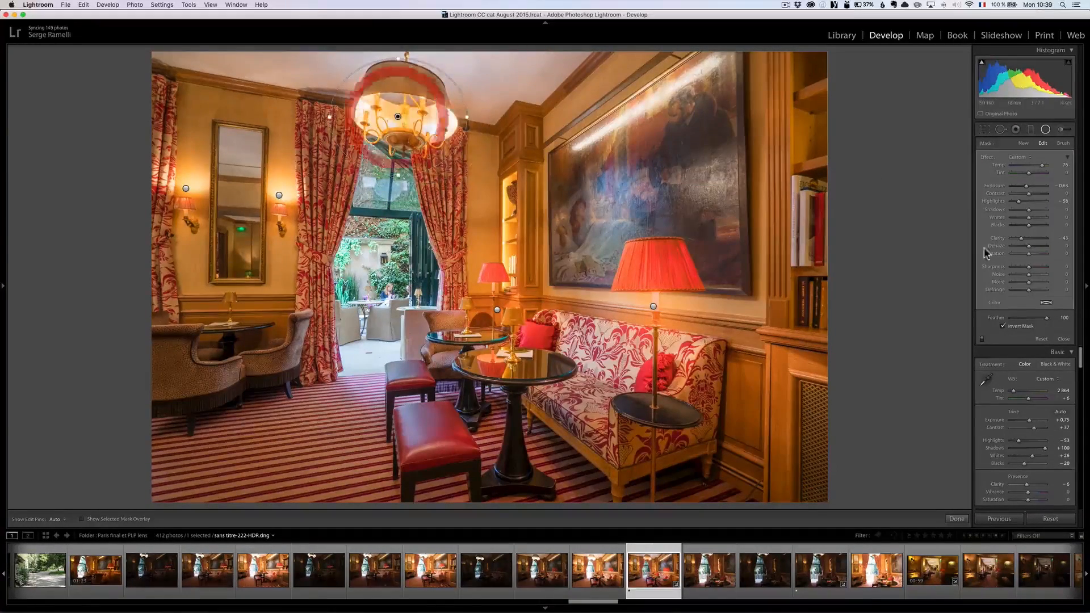
Compare the radial filters on and off, soften the chandelier's to Highlights -26 and Exposure -0.42, and close the filter
left_click(981, 339)
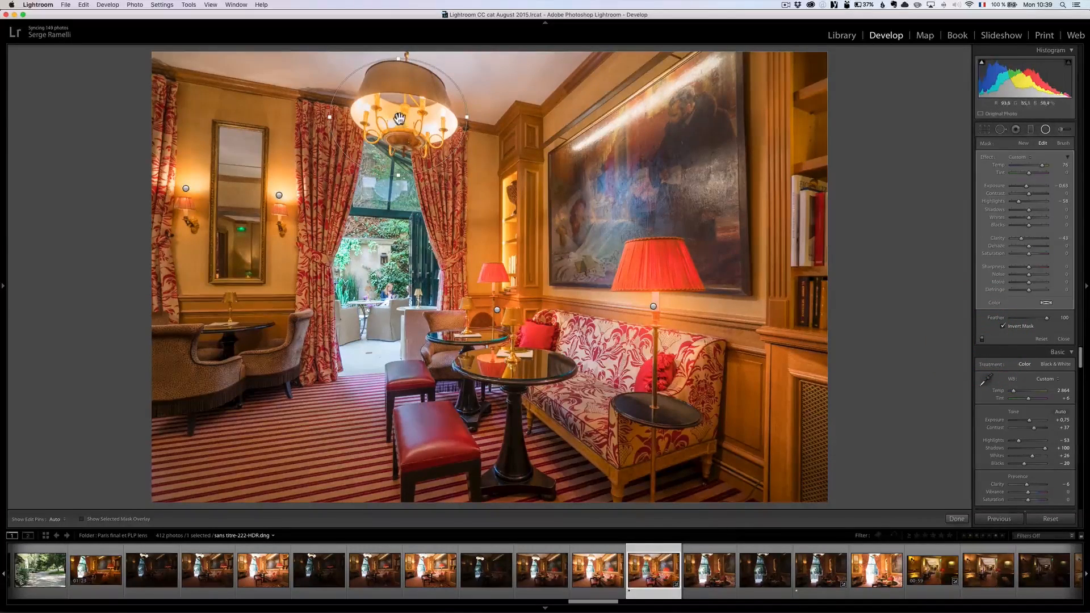
left_click_drag(1017, 201, 1026, 188)
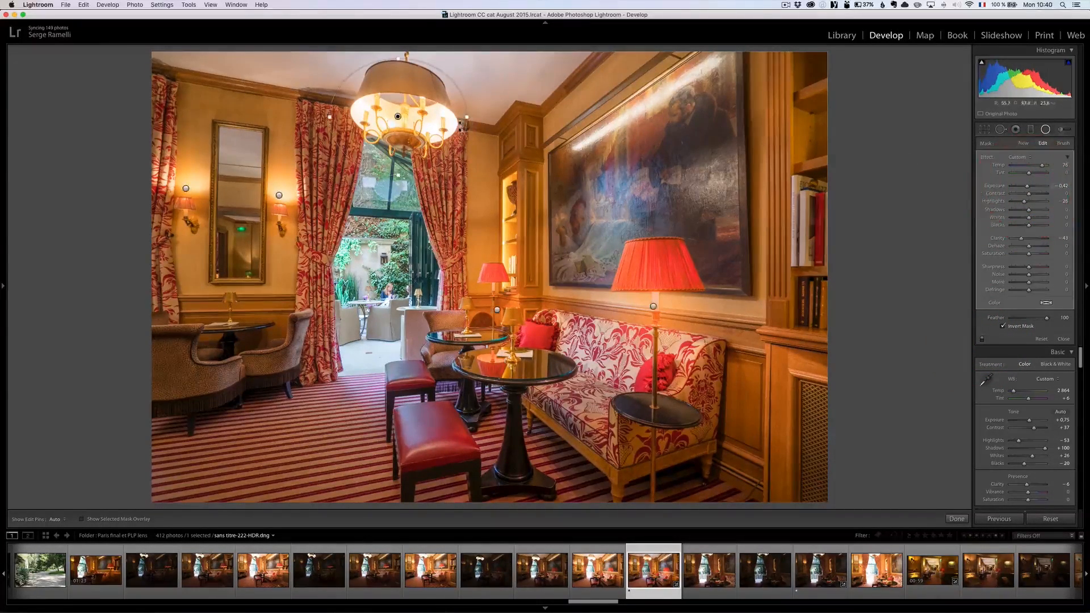
left_click(1064, 340)
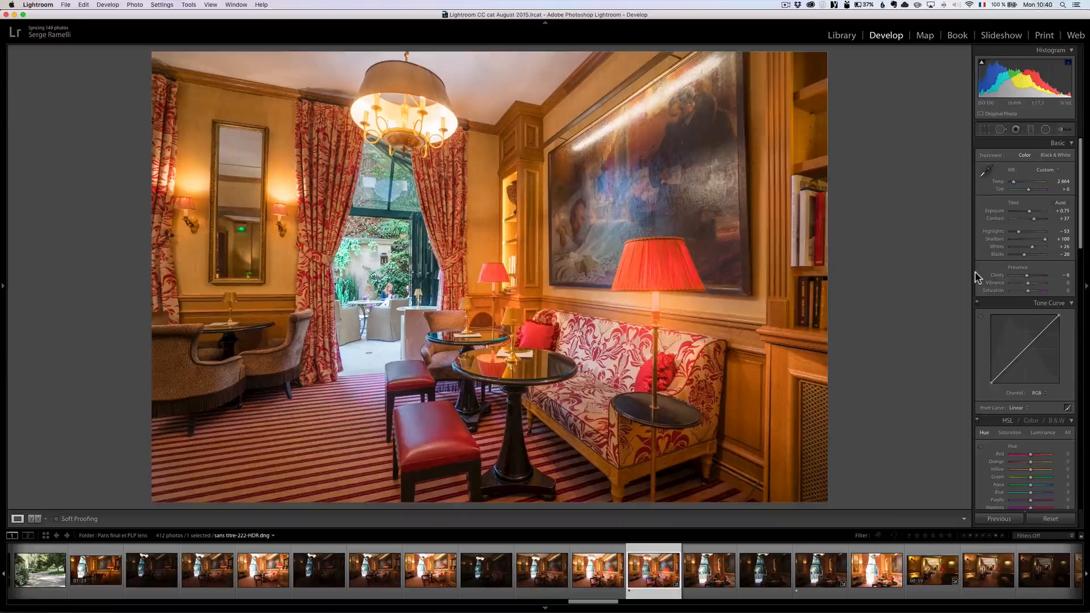
Enable Remove Chromatic Aberration and Enable Profile Corrections for the HDR photo
scroll(1011, 284, "down", 8)
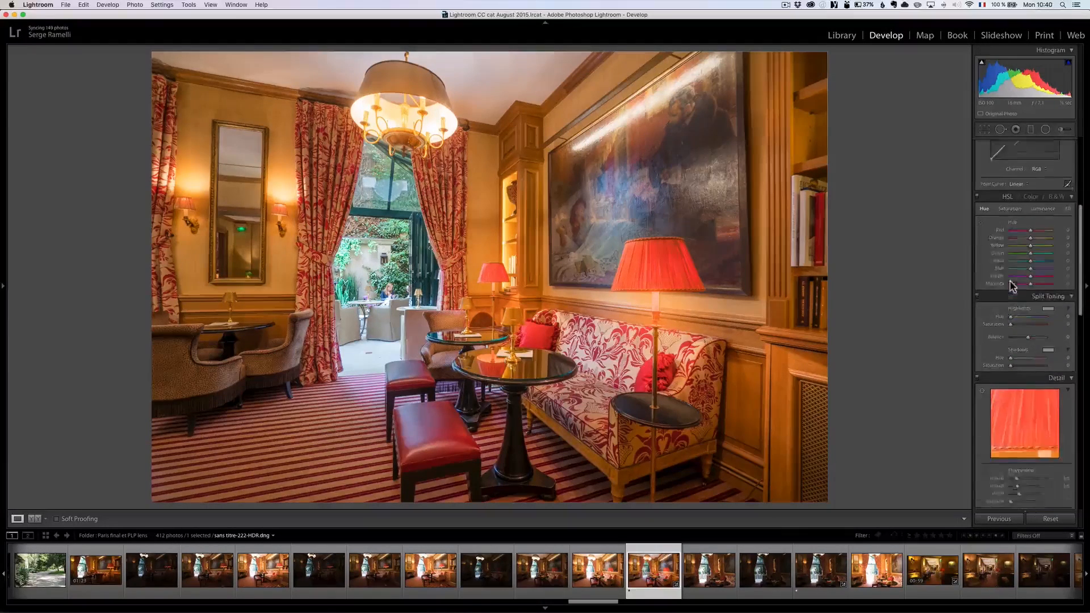
scroll(1011, 284, "down", 7)
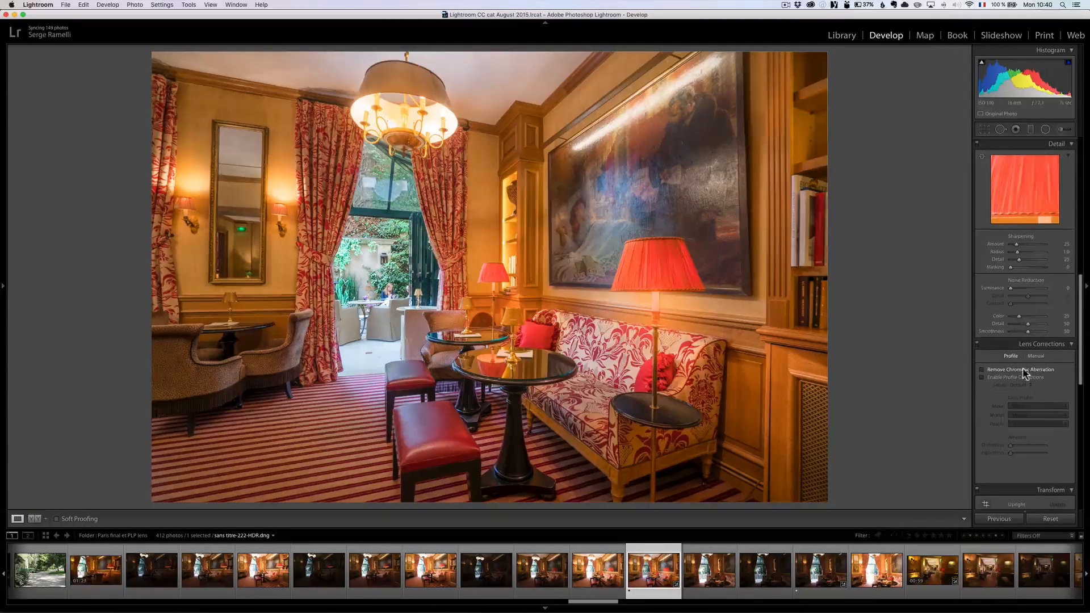
left_click(1017, 368)
left_click(1017, 375)
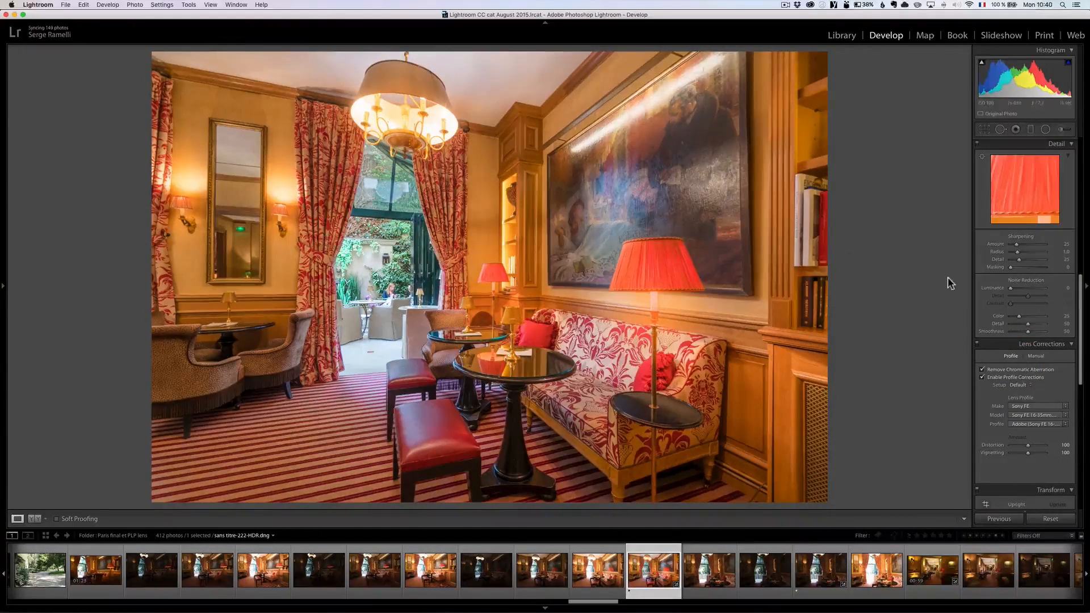
scroll(1030, 328, "down", 8)
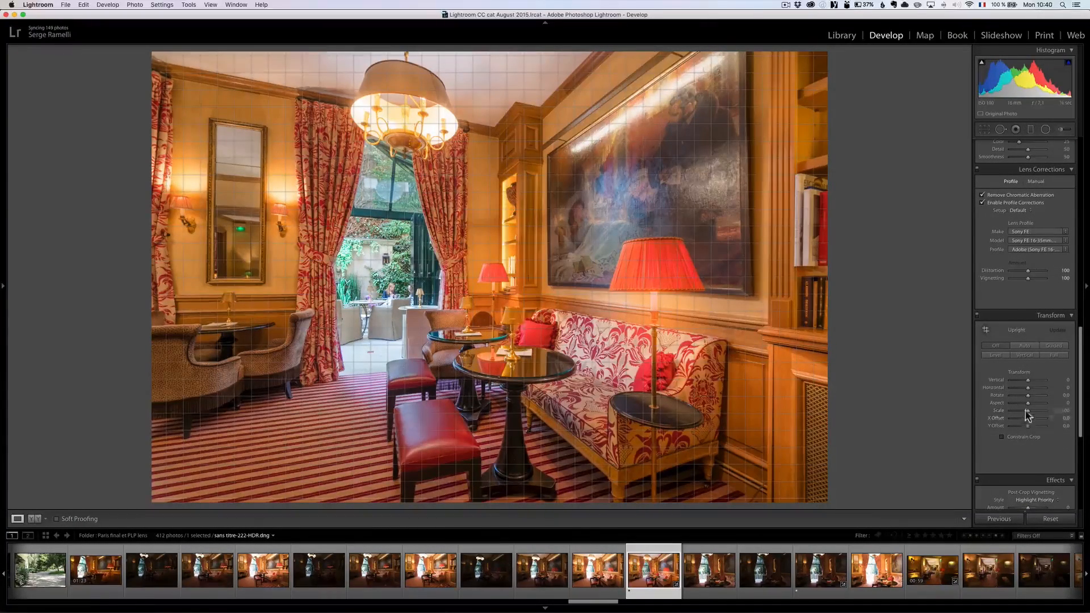
Set the HDR photo's Transform Aspect to +4 and darken its edges with a Post-Crop Vignetting Amount of -35
left_click_drag(1028, 403, 1029, 406)
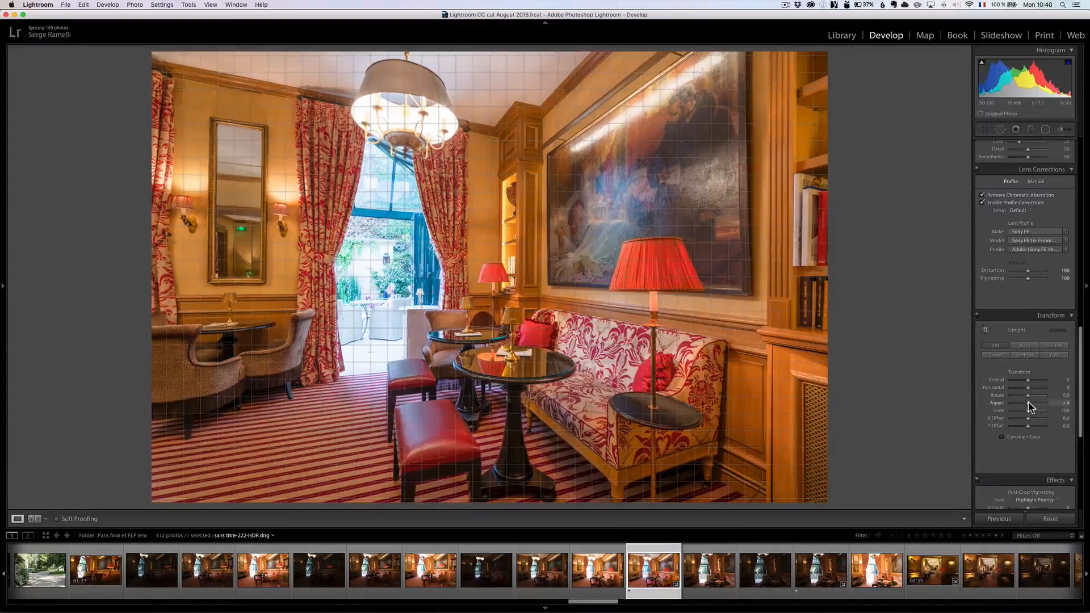
left_click_drag(1030, 407, 1030, 406)
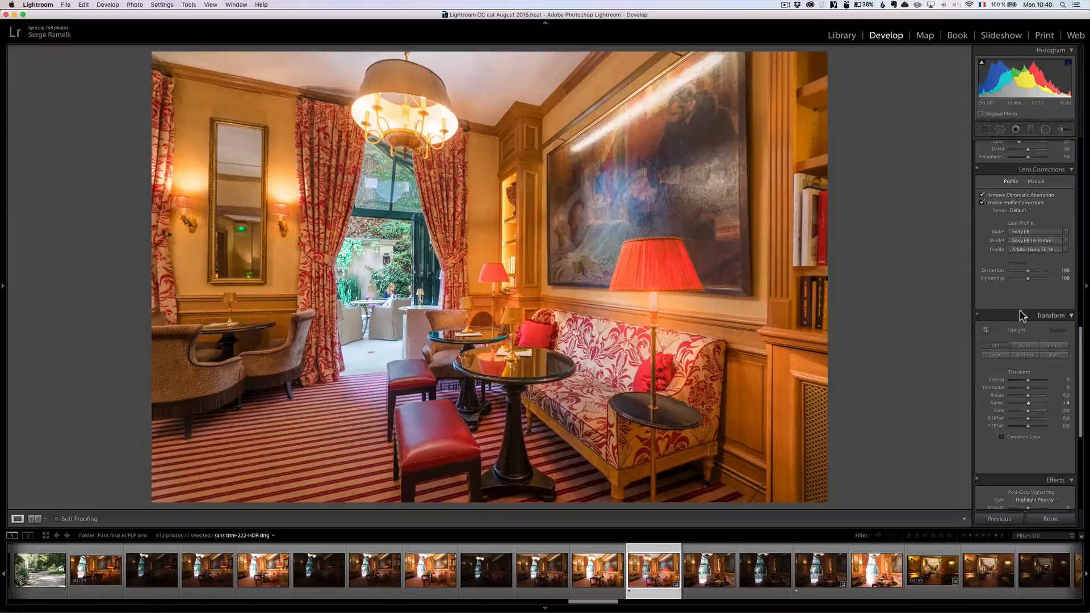
scroll(1021, 315, "down", 2)
scroll(1020, 313, "down", 5)
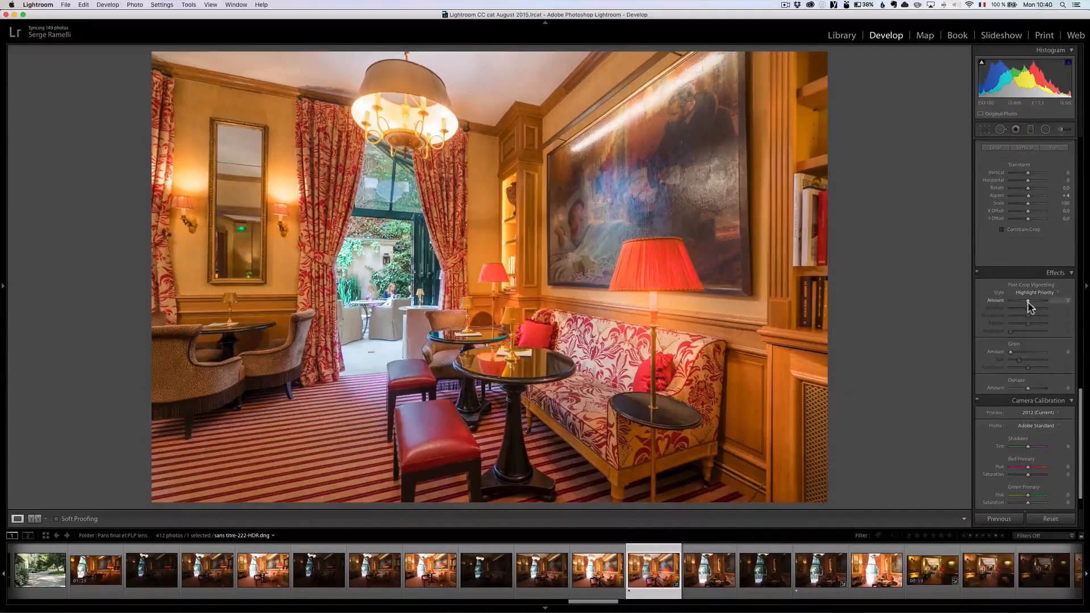
left_click_drag(1027, 301, 1023, 307)
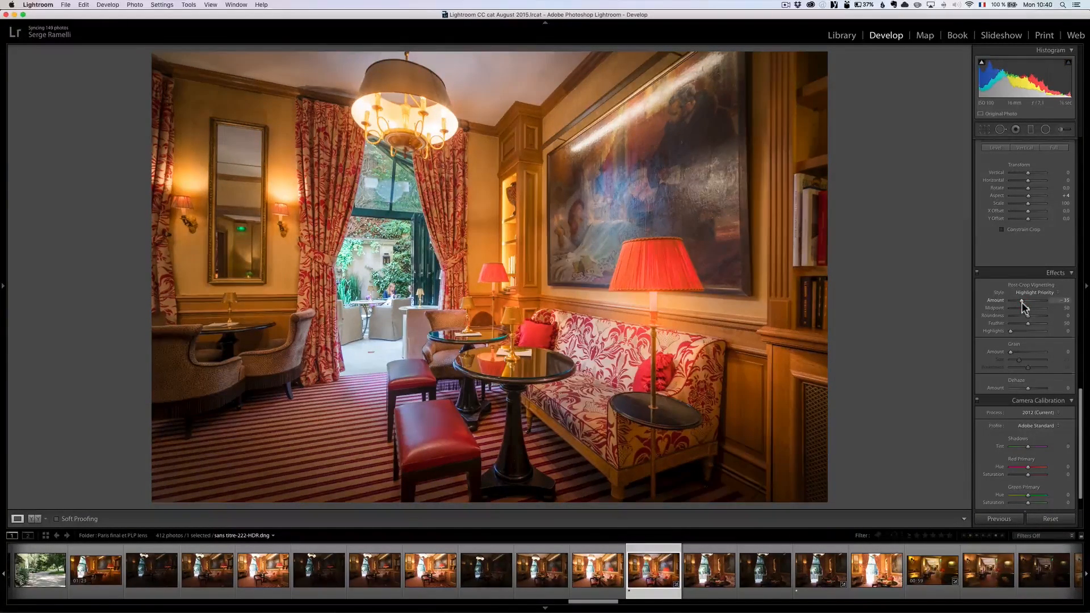
left_click(1021, 303)
Clone out the spot on the ceiling above the painting with Spot Removal and close the tool
left_click(978, 124)
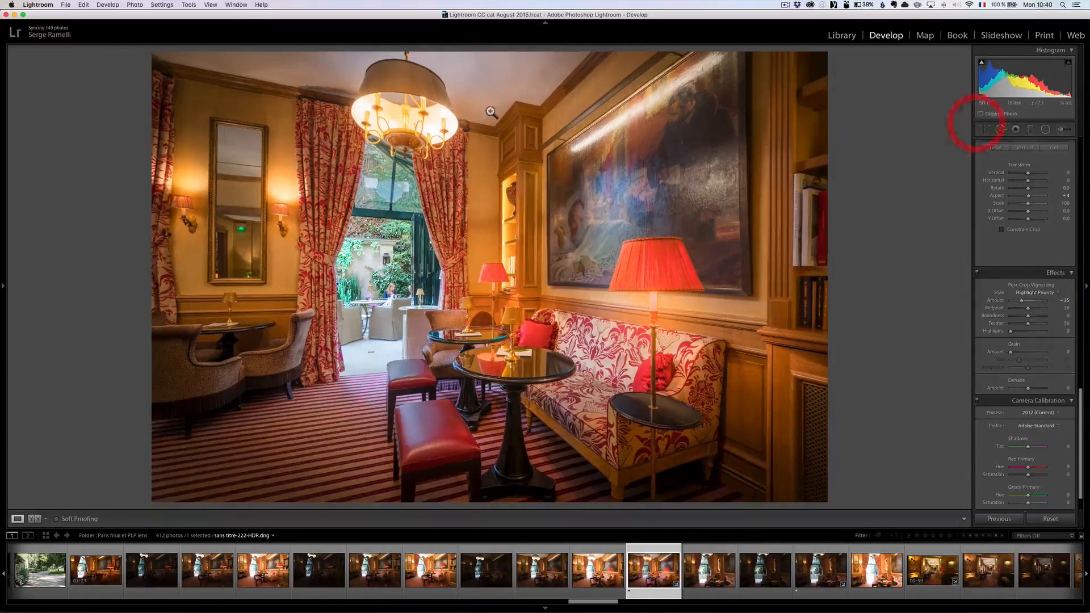
left_click(1000, 129)
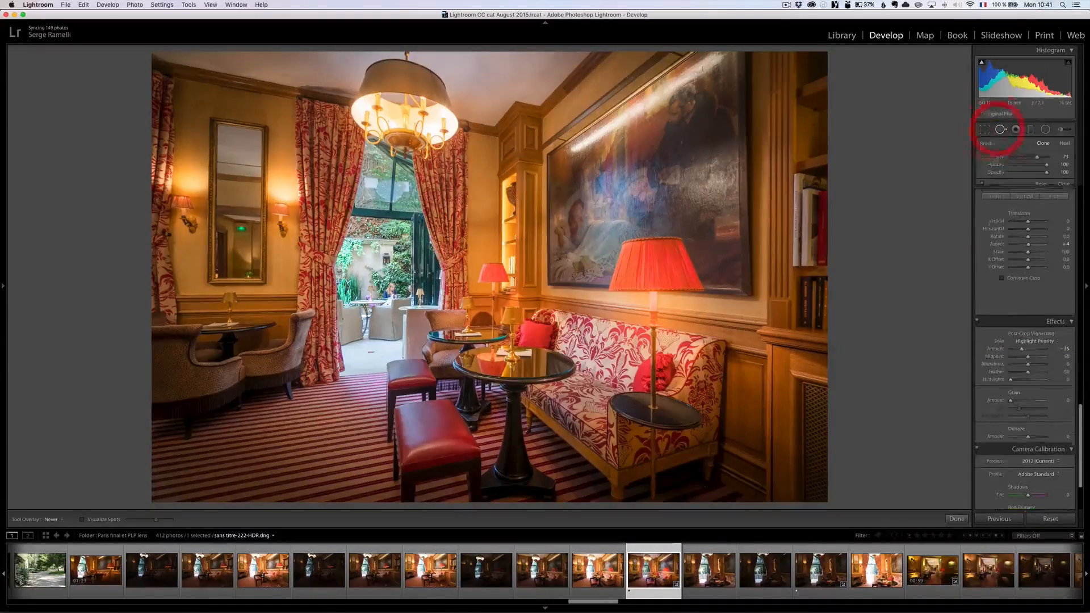
left_click(541, 73)
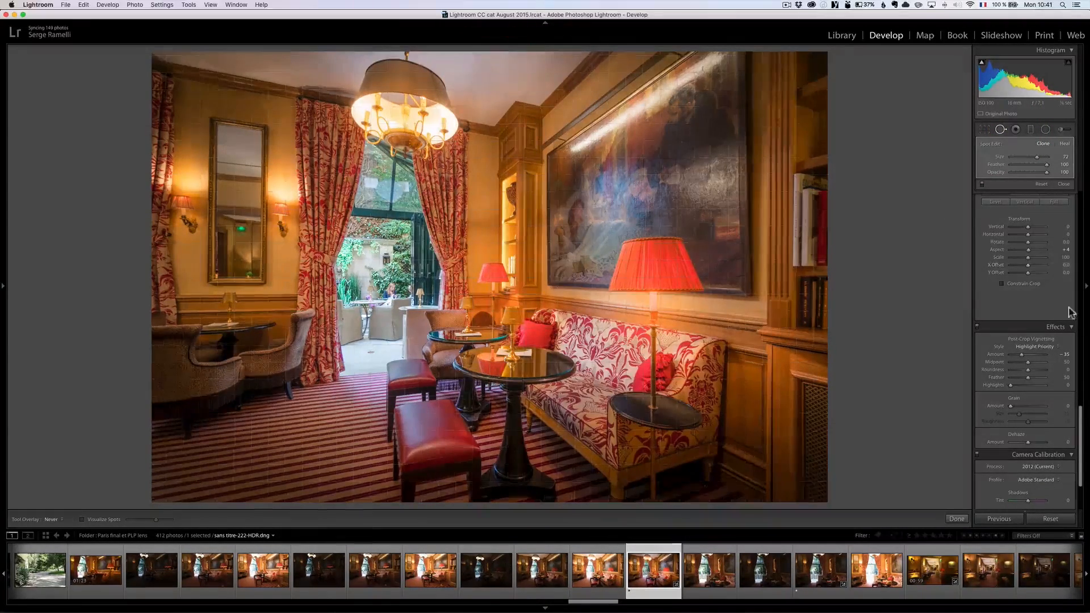
left_click(1063, 184)
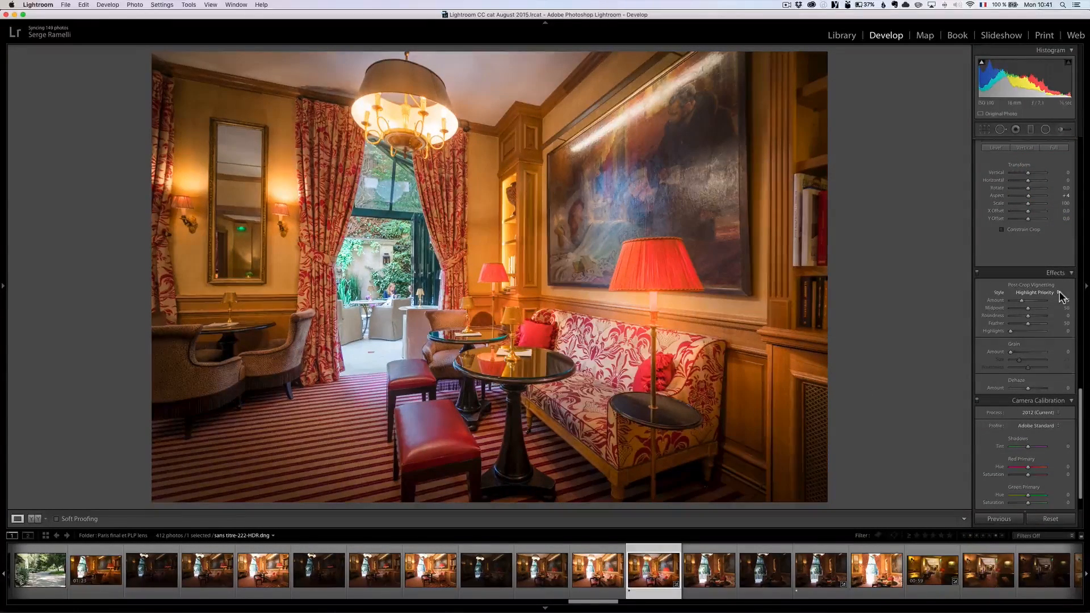
Set the HDR photo's basic Contrast to +43
scroll(1062, 226, "up", 10)
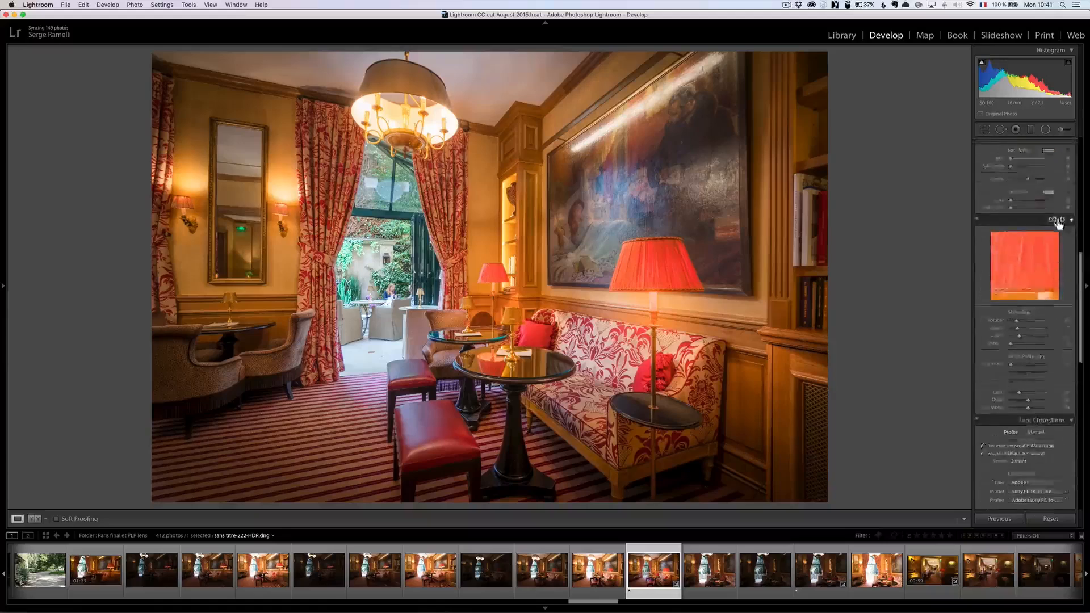
scroll(1059, 223, "up", 5)
left_click(1033, 221)
left_click_drag(1033, 220, 1035, 222)
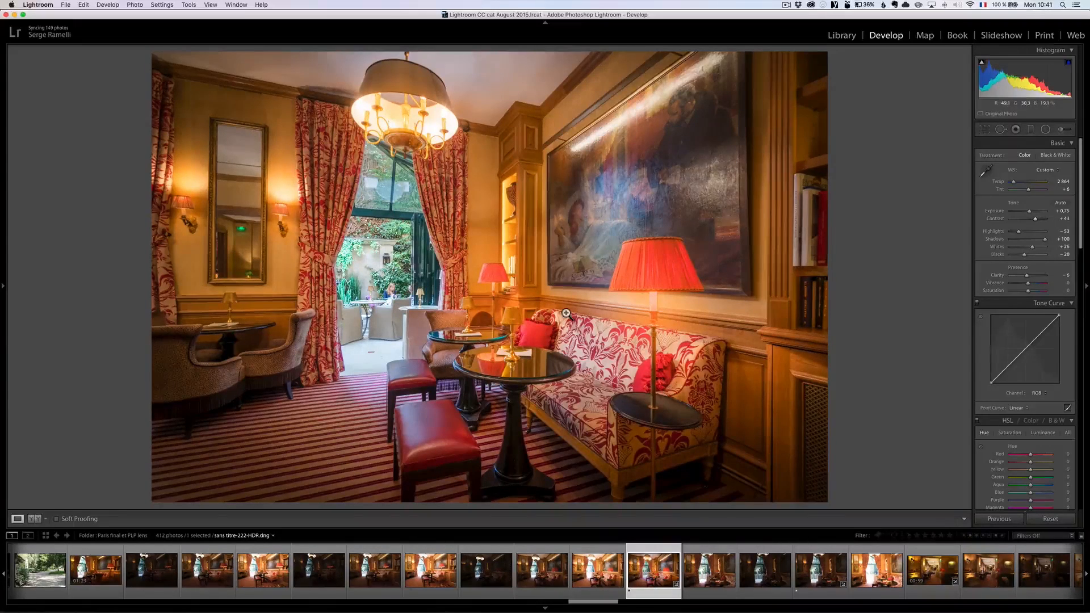
Examine the differently exposed frames of the second salon view, comparing the dark and bright versions
scroll(661, 567, "left", 1)
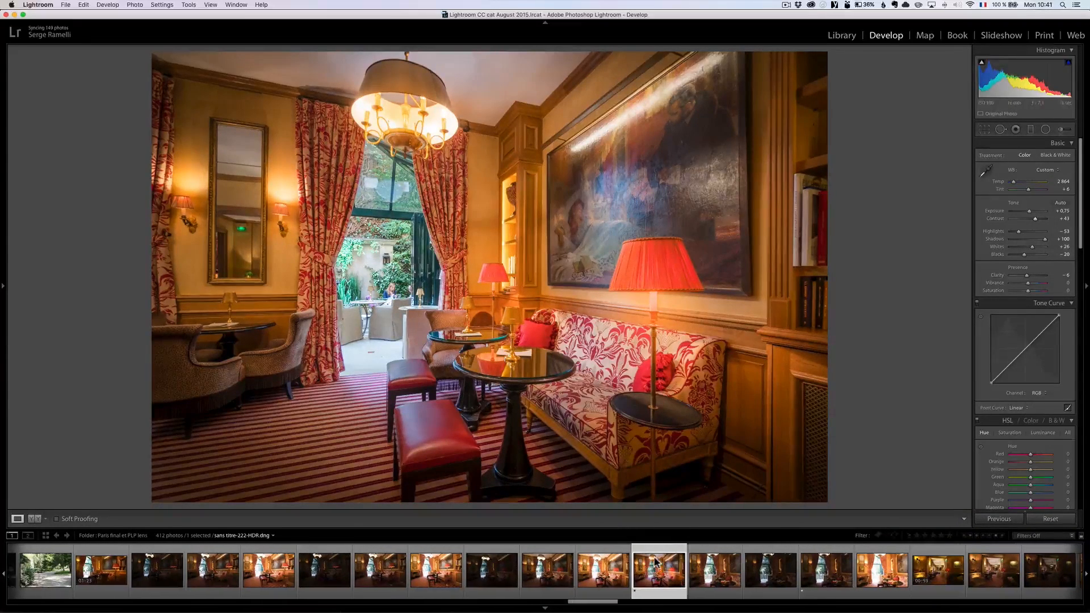
scroll(687, 579, "right", 3)
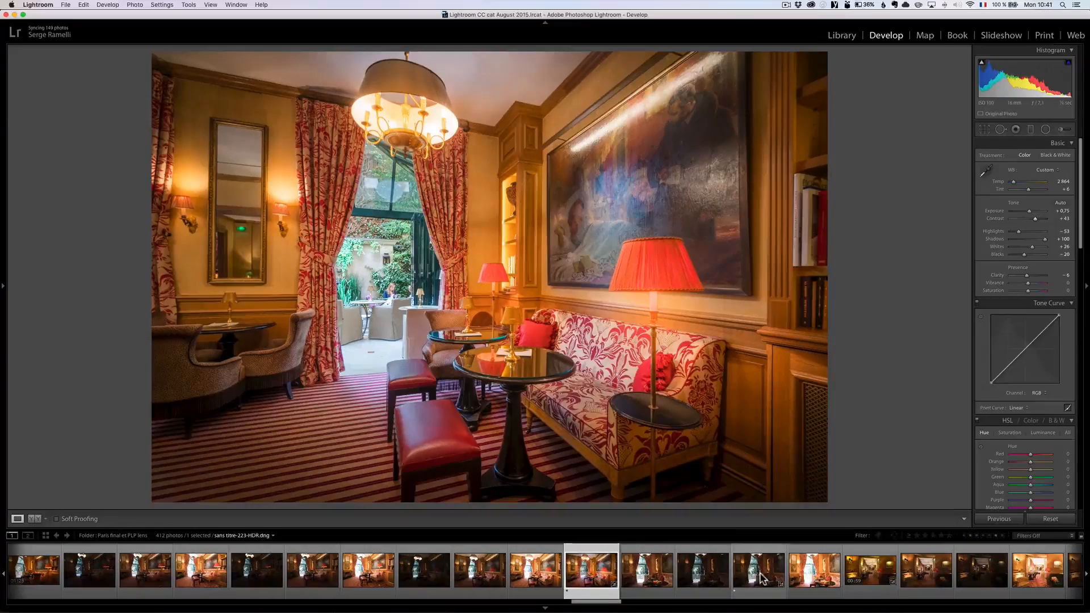
left_click(657, 576)
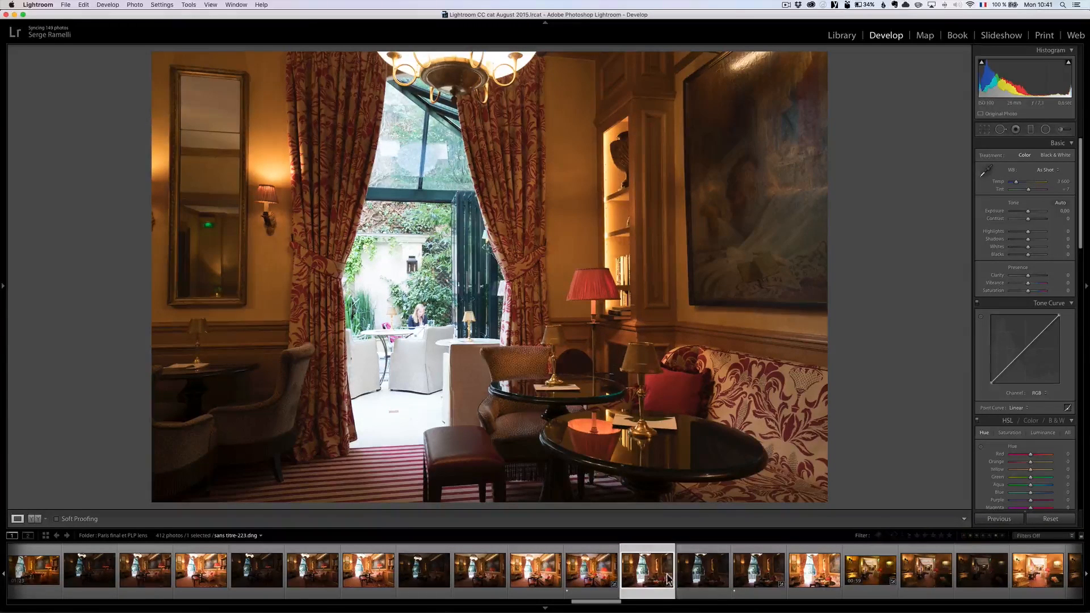
left_click(712, 578)
left_click(748, 576)
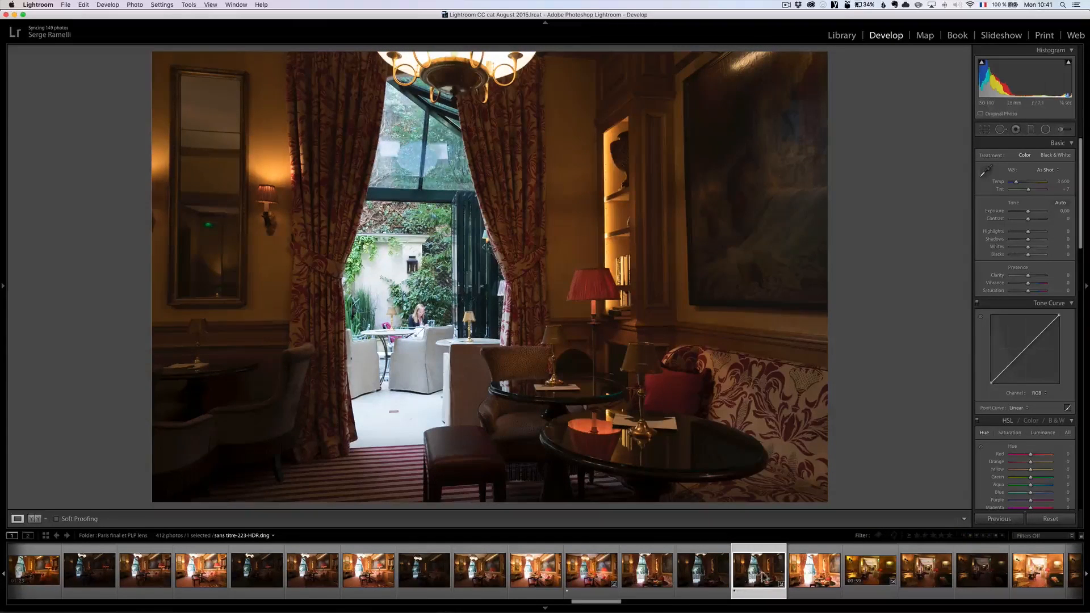
left_click(814, 575)
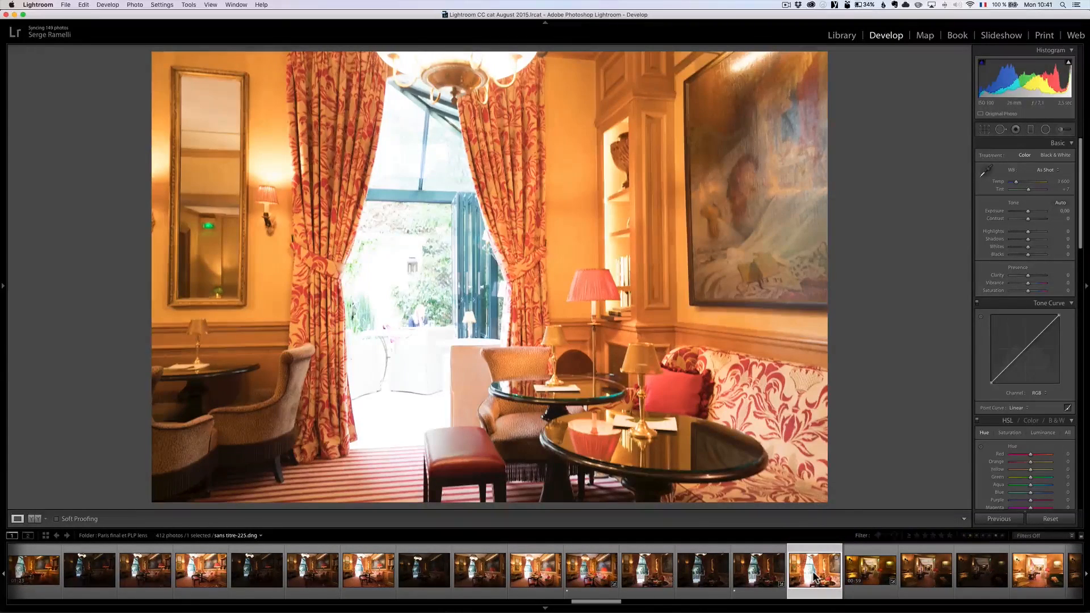
left_click(756, 572)
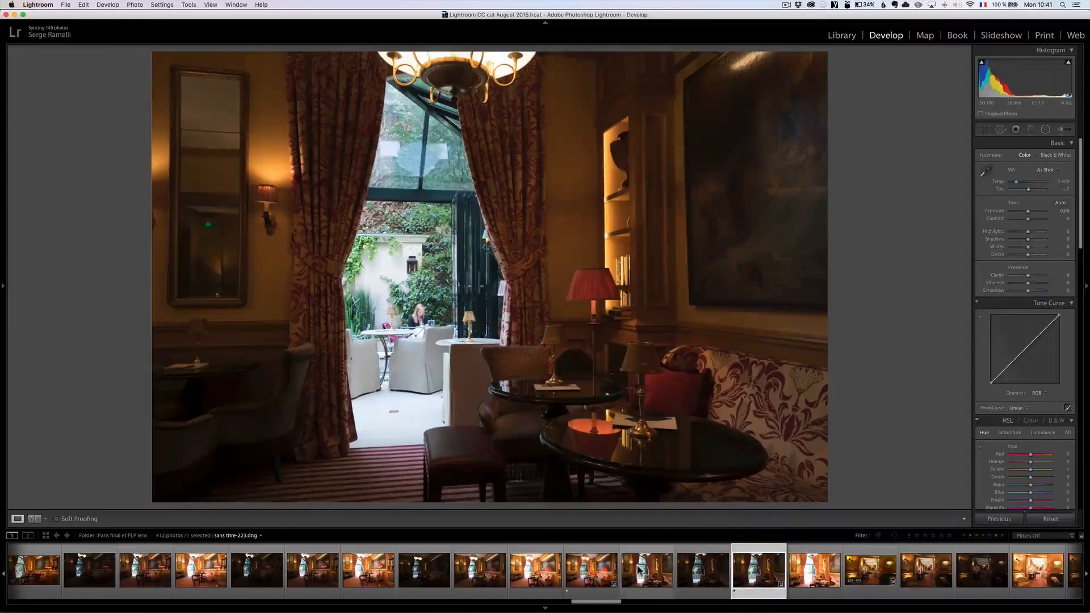
left_click(638, 569, "super")
left_click(707, 570, "super")
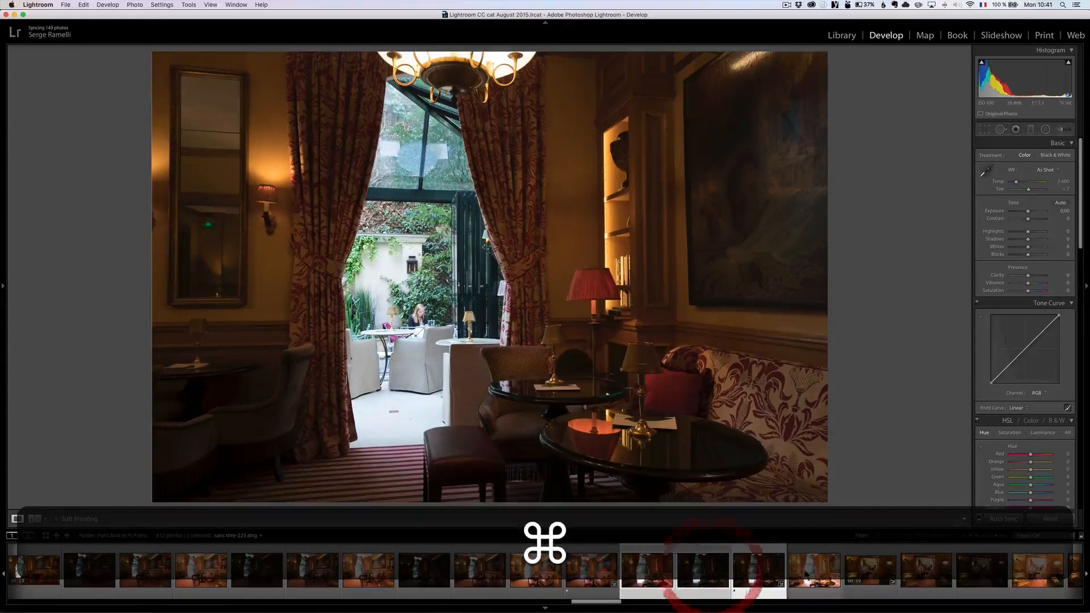
left_click(808, 570, "super")
left_click(766, 572, "super")
right_click(712, 572)
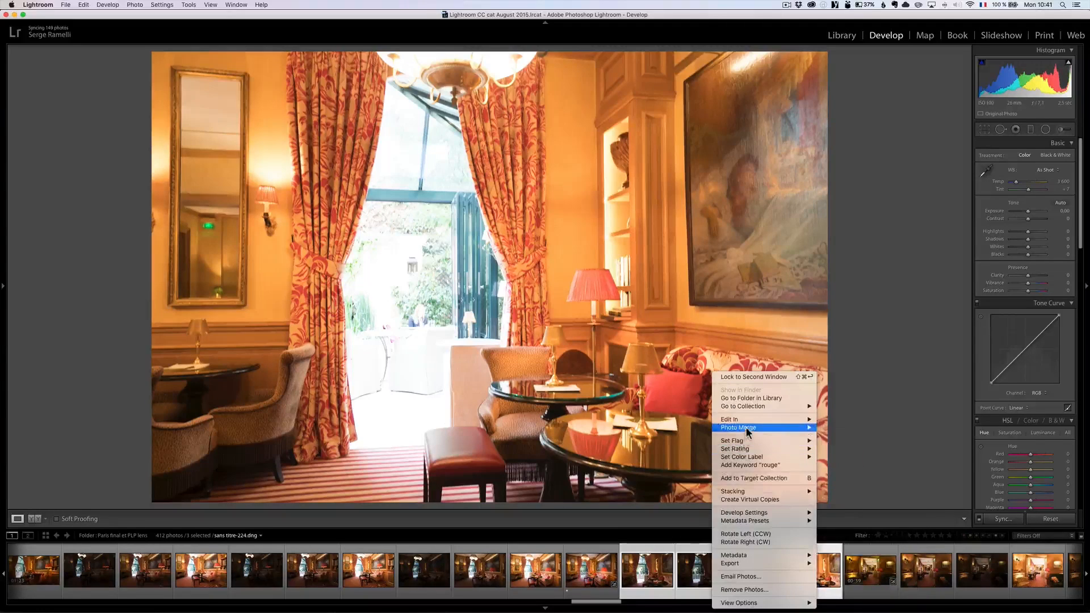
left_click(699, 564)
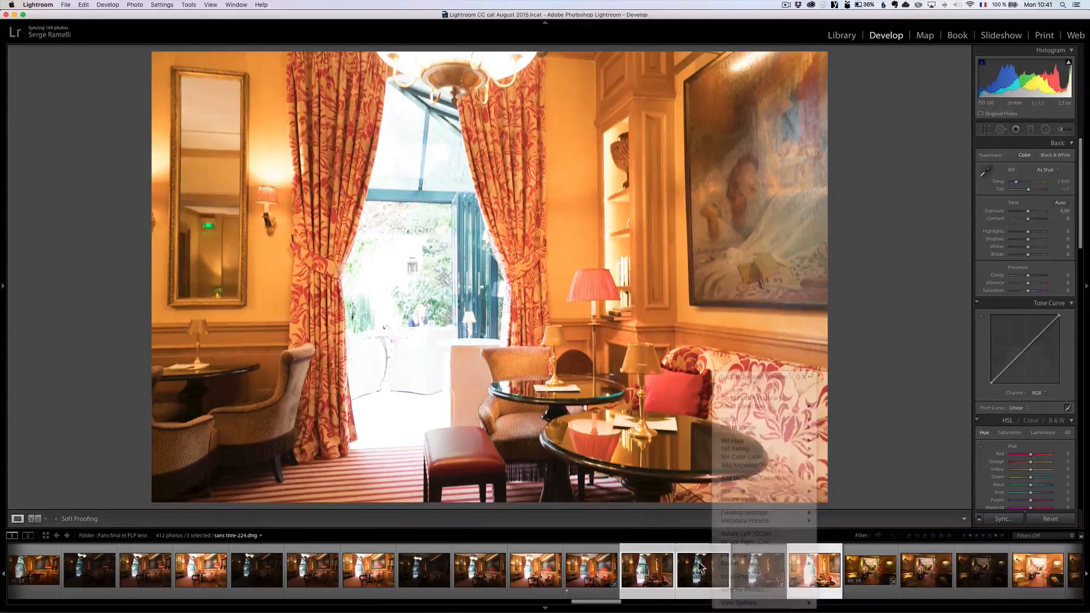
left_click(764, 570)
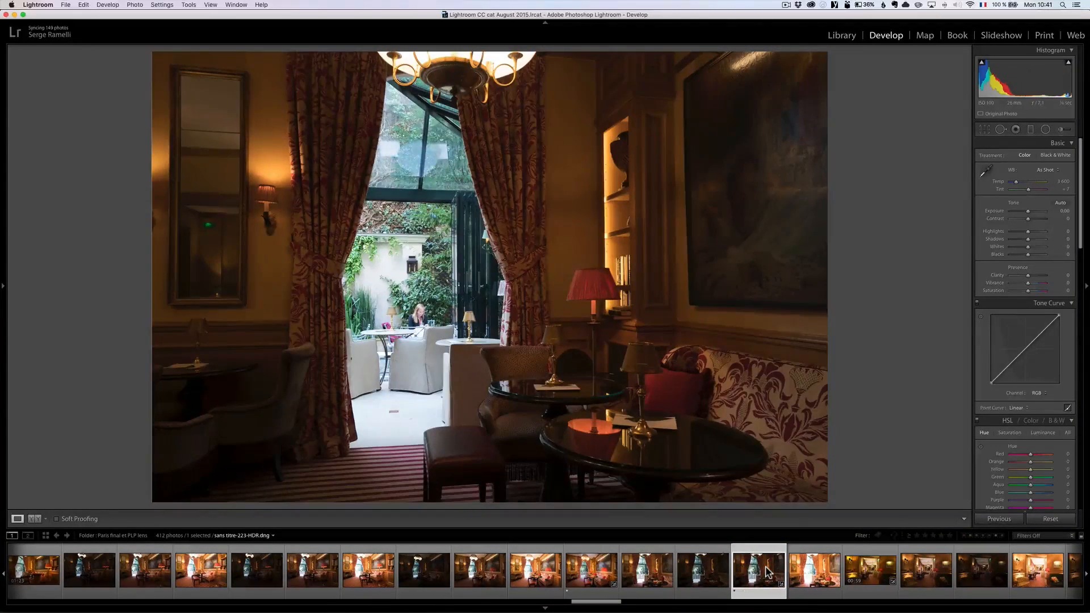
Copy all develop settings from the finished HDR photo and paste them onto sans titre-223-HDR.dng
left_click(594, 575)
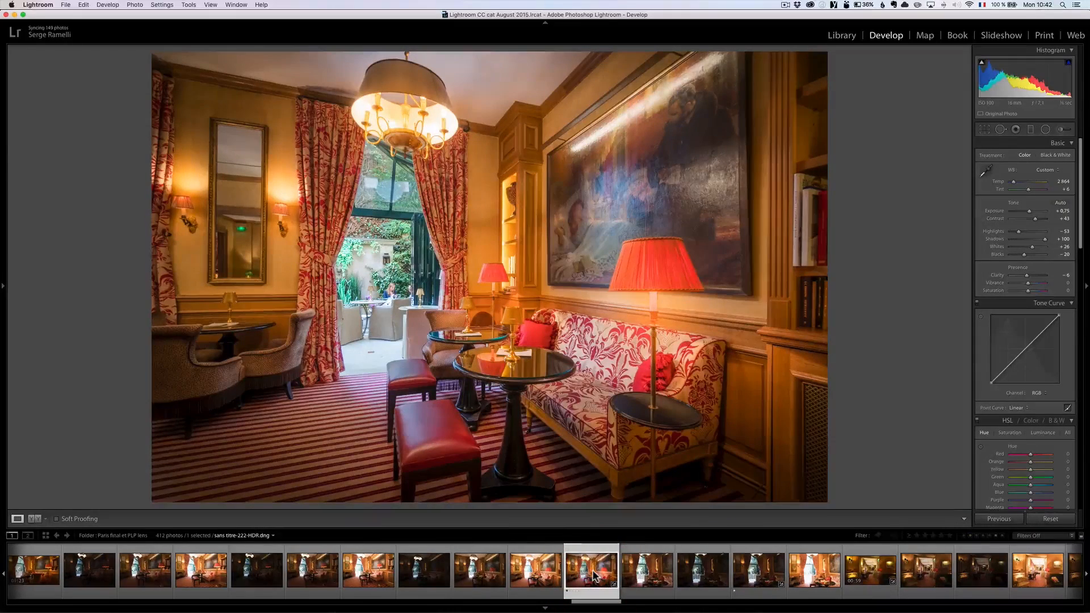
key("shift+super+c")
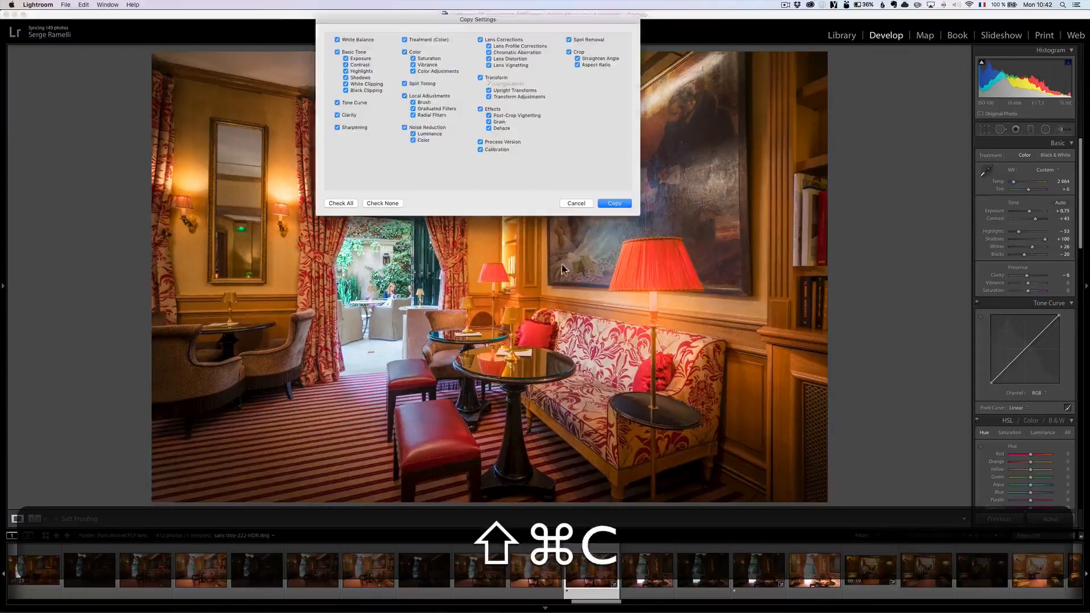
left_click(618, 199)
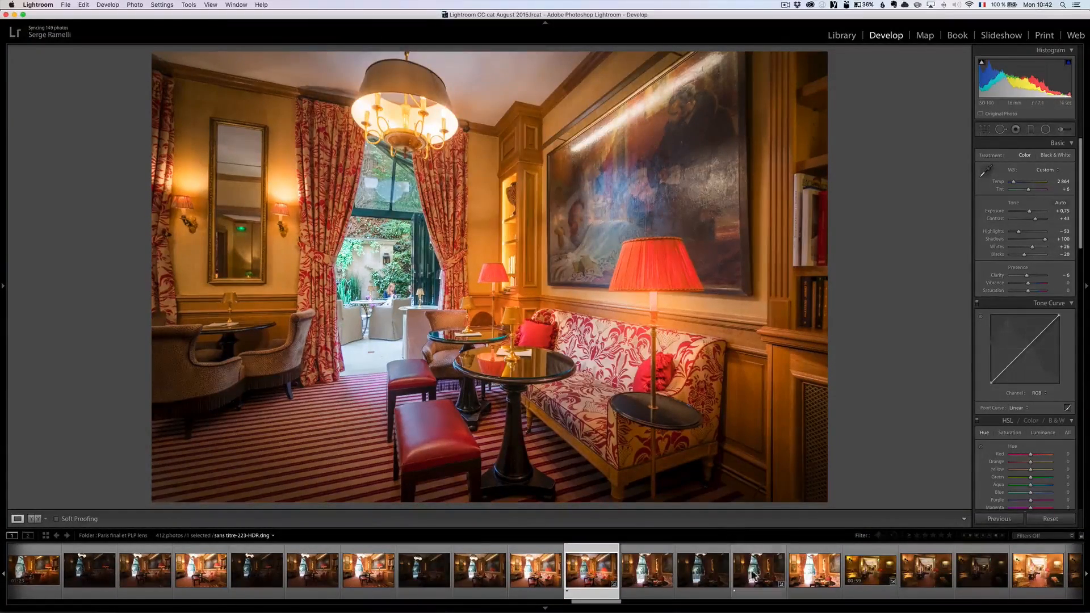
left_click(755, 571)
key("super+v")
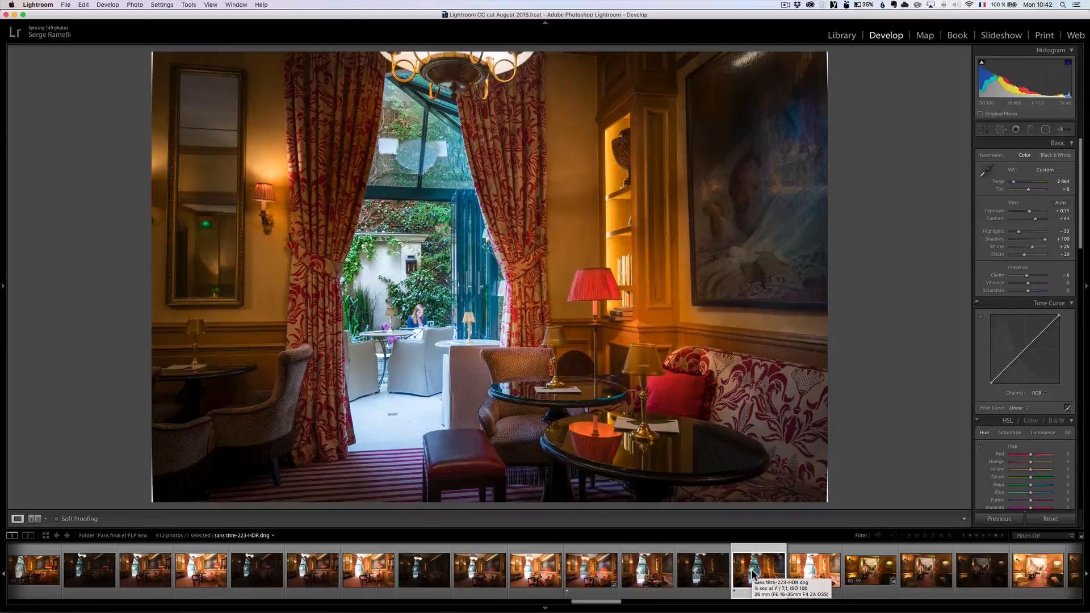
Replace the pasted brush mask with one painted over this photo's window at Exposure -1.24, and set the photo's overall Exposure to +1.10
left_click(1059, 129)
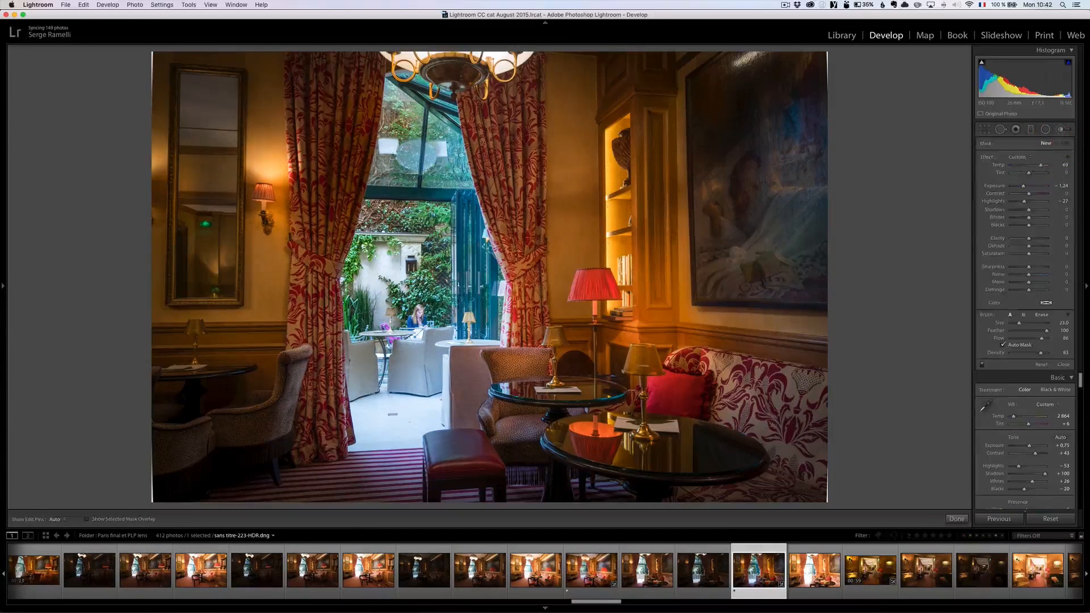
left_click(369, 178)
key("Delete")
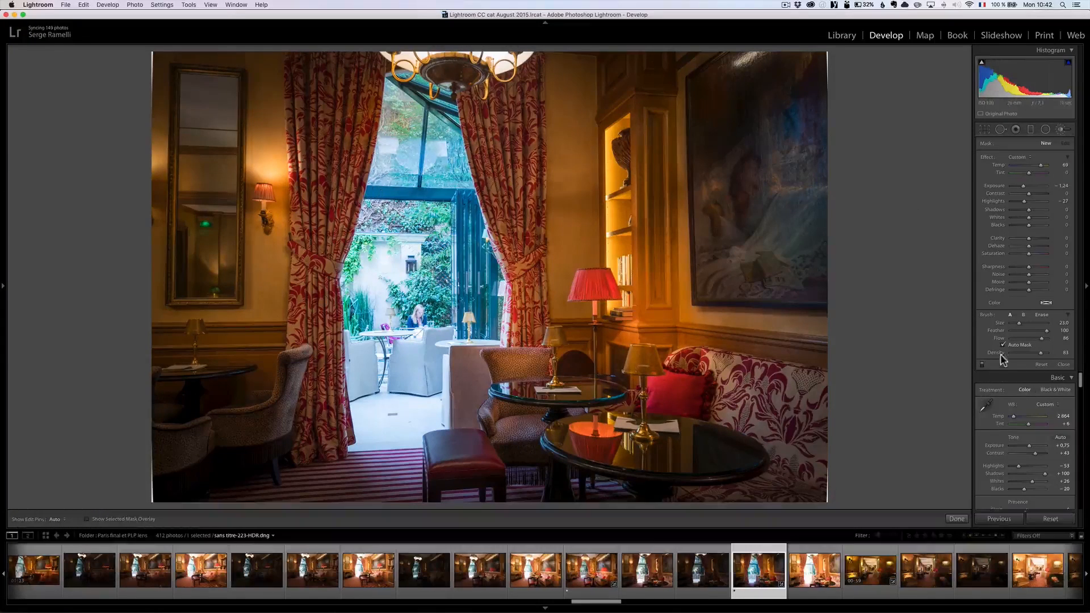
key("h")
mouse_move(407, 140)
left_mouse_down()
mouse_move(412, 114)
mouse_move(400, 165)
mouse_move(431, 156)
mouse_move(382, 292)
mouse_move(392, 371)
mouse_move(440, 270)
mouse_move(474, 264)
mouse_move(391, 377)
mouse_move(393, 413)
mouse_move(446, 372)
mouse_move(414, 244)
mouse_move(471, 306)
mouse_move(471, 259)
mouse_move(434, 181)
mouse_move(434, 128)
mouse_move(398, 142)
mouse_move(353, 335)
mouse_move(351, 397)
mouse_move(397, 437)
left_mouse_up()
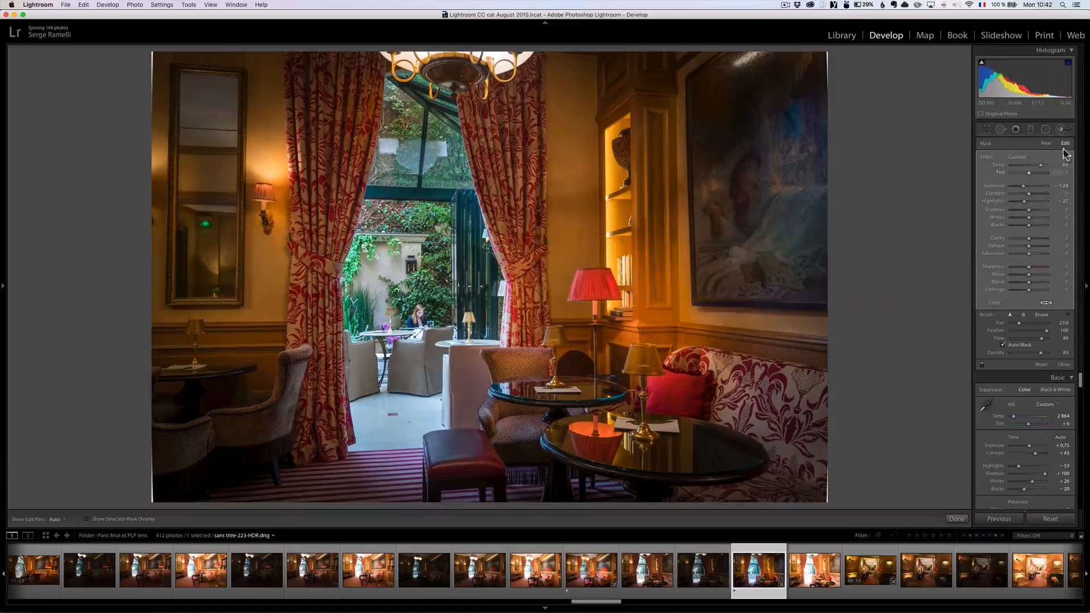
left_click(1063, 366)
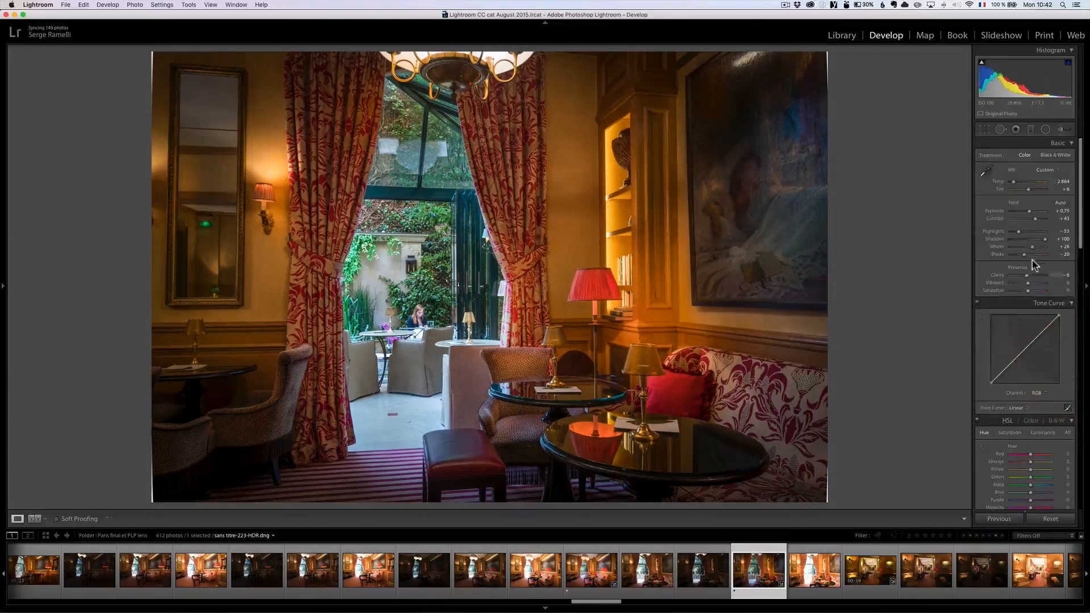
left_click_drag(1030, 214, 1032, 214)
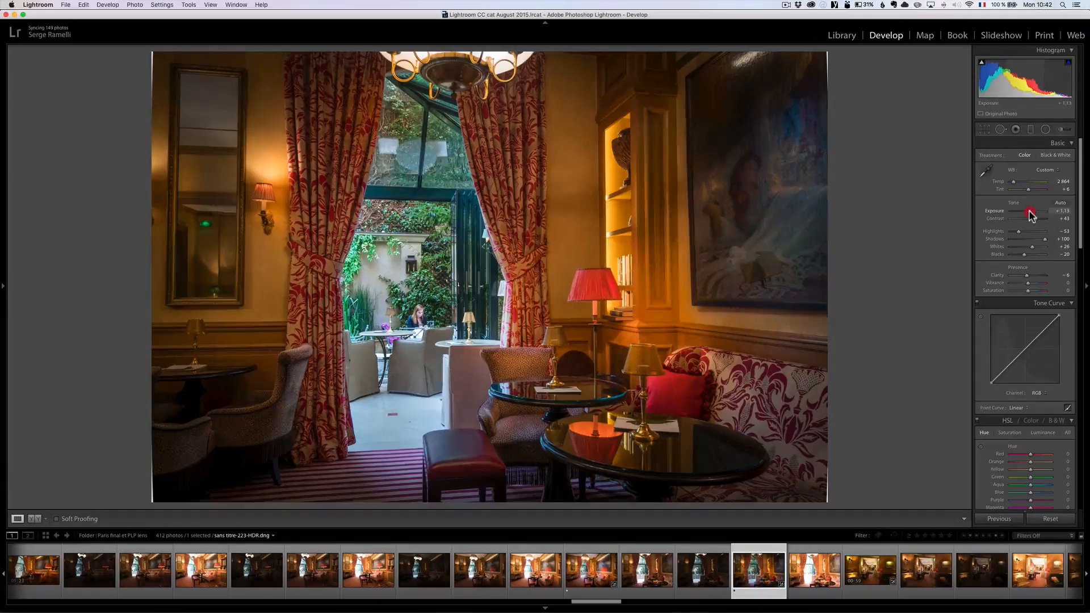
Reposition two pasted radial filters, one onto the brass table lamp and the other onto the red lamp by the bookshelf
left_click(1045, 129)
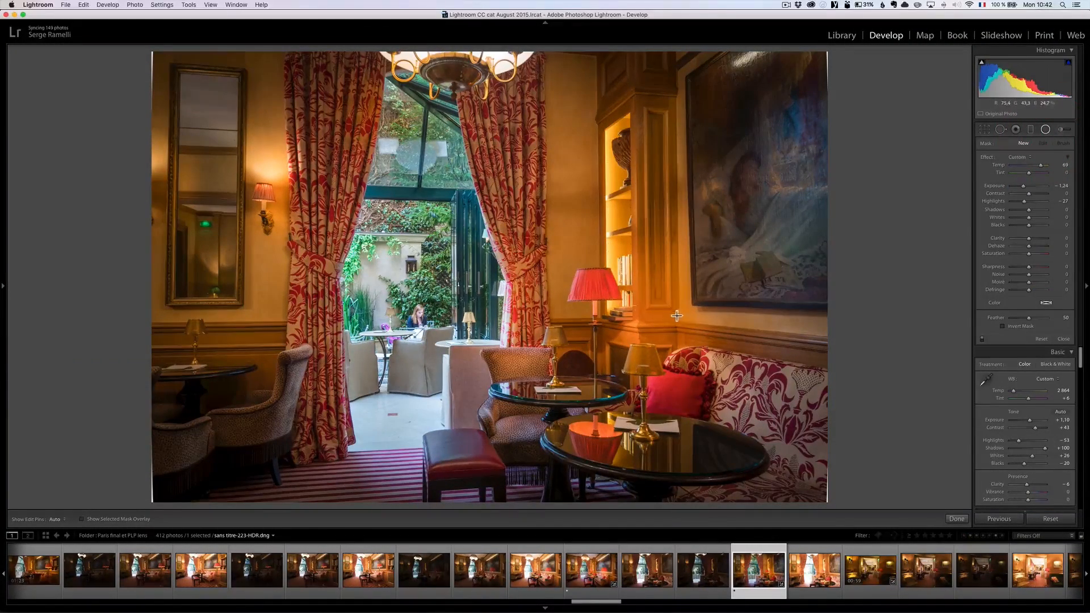
left_click_drag(656, 306, 639, 416)
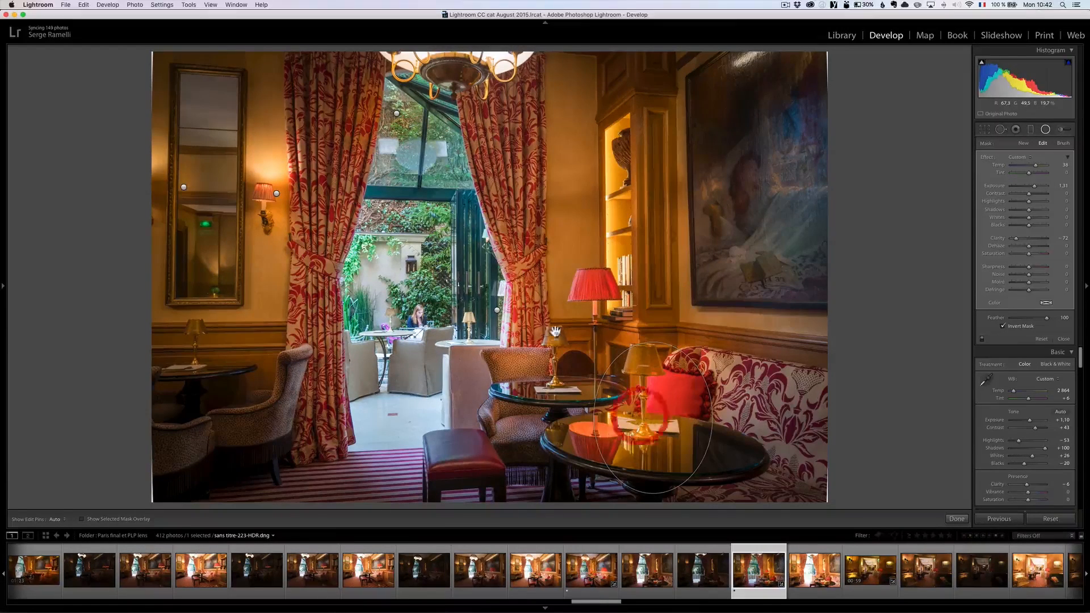
left_click(497, 310)
left_click_drag(497, 310, 587, 263)
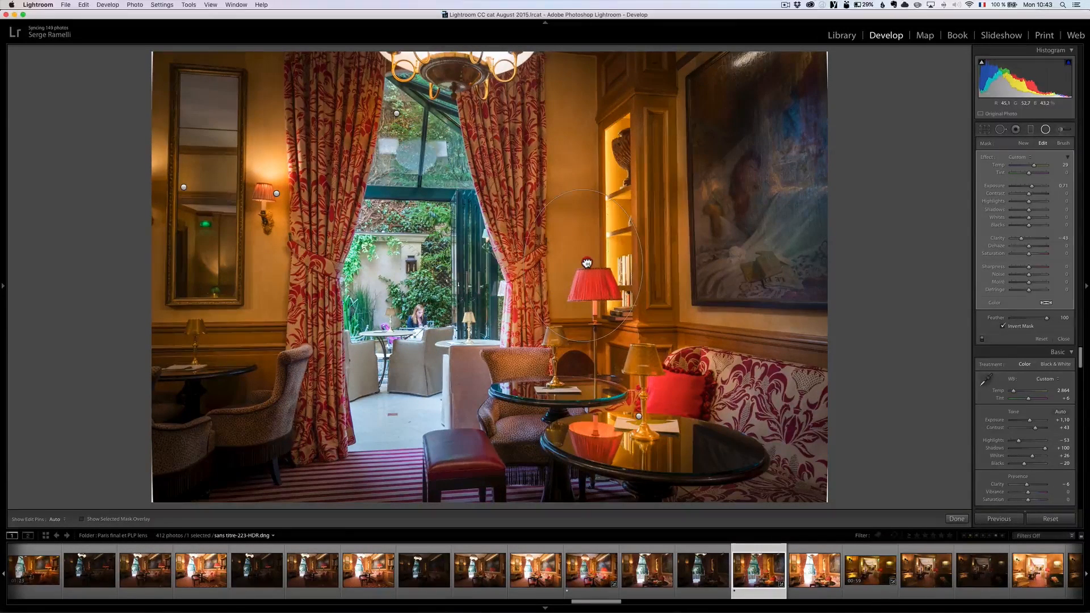
Move the radial filter on the mirror to the photo's left edge and the one over the window onto the chandelier
left_click(183, 187)
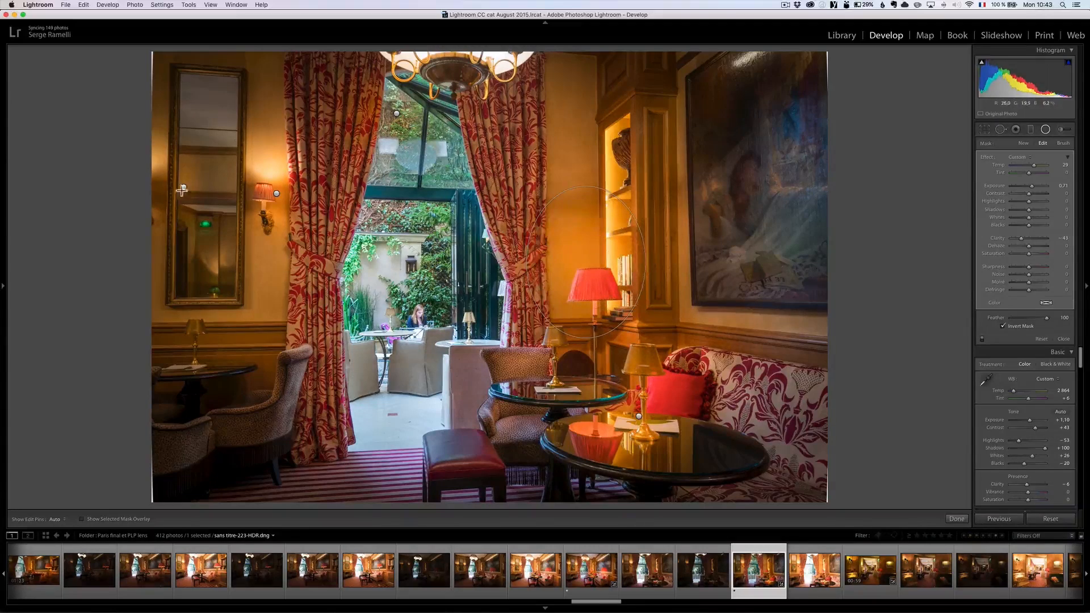
left_click_drag(174, 201, 150, 208)
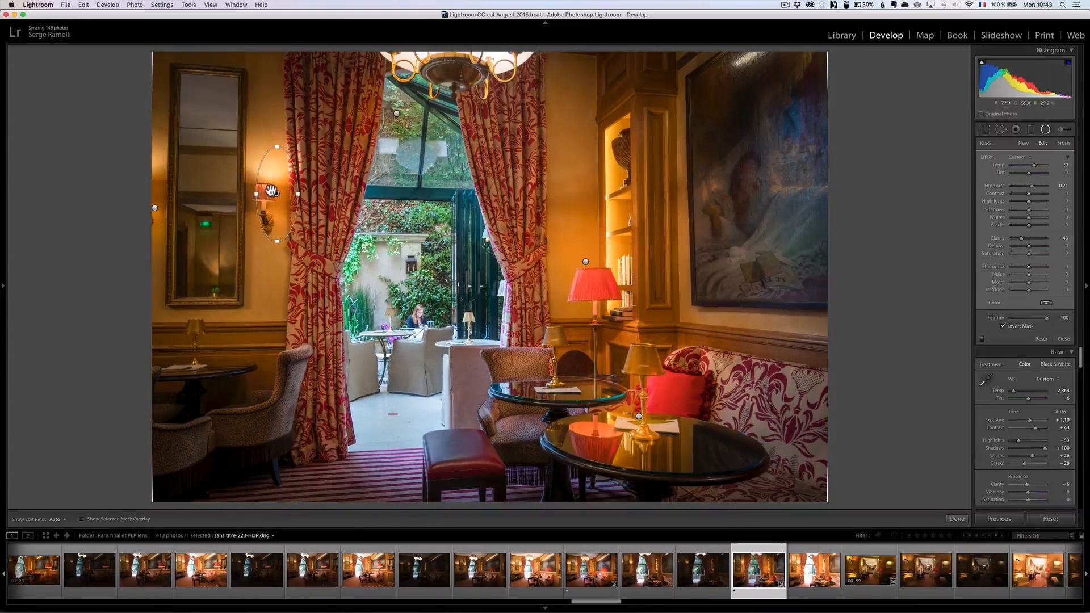
left_click(271, 193)
left_click(398, 112)
left_click_drag(463, 69, 463, 69)
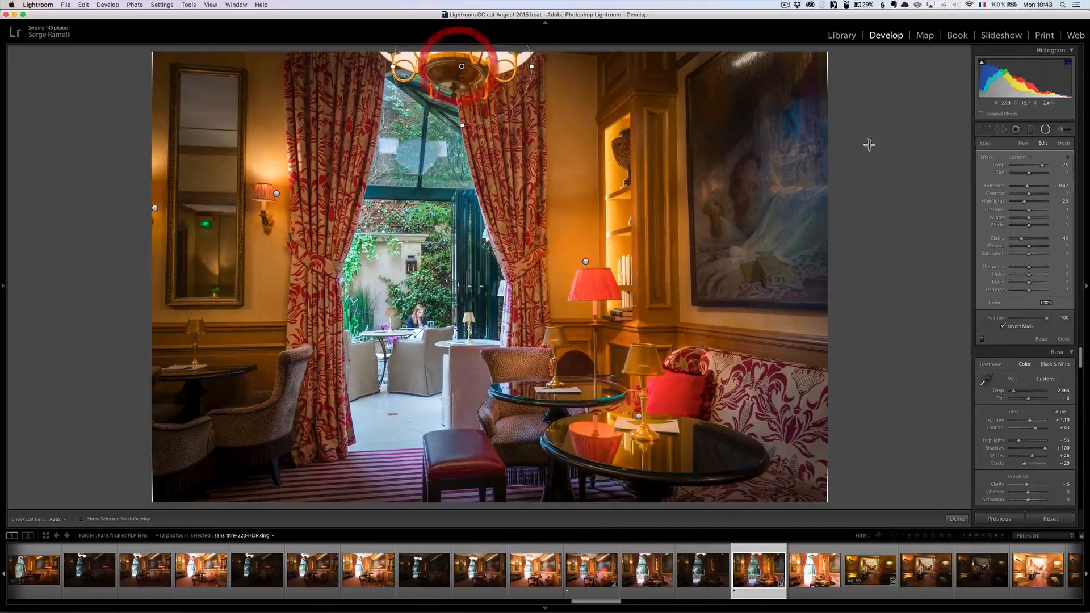
left_click(985, 133)
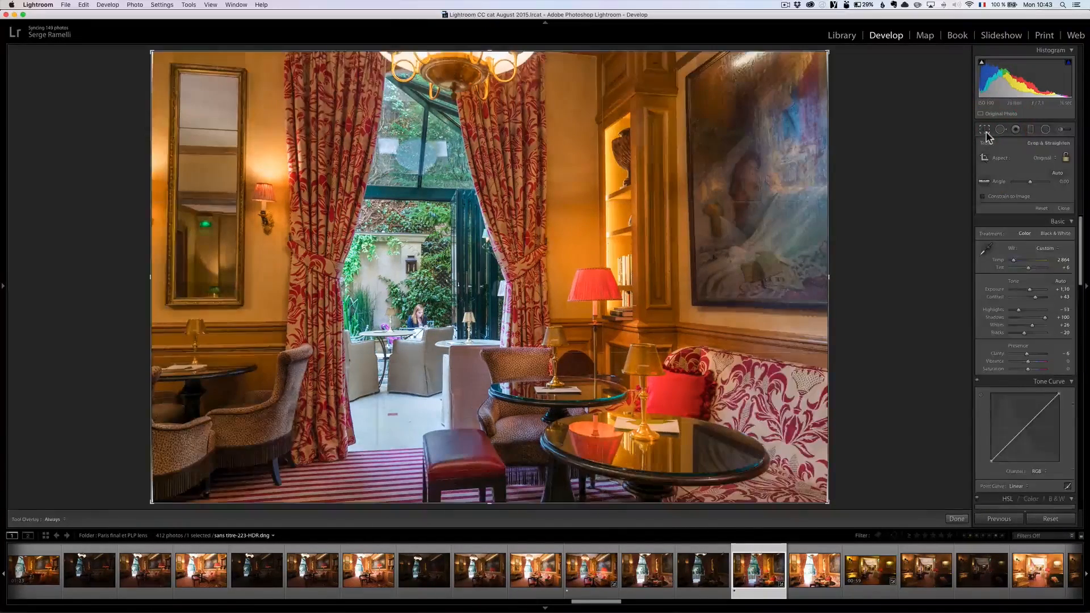
left_click_drag(830, 278, 825, 275)
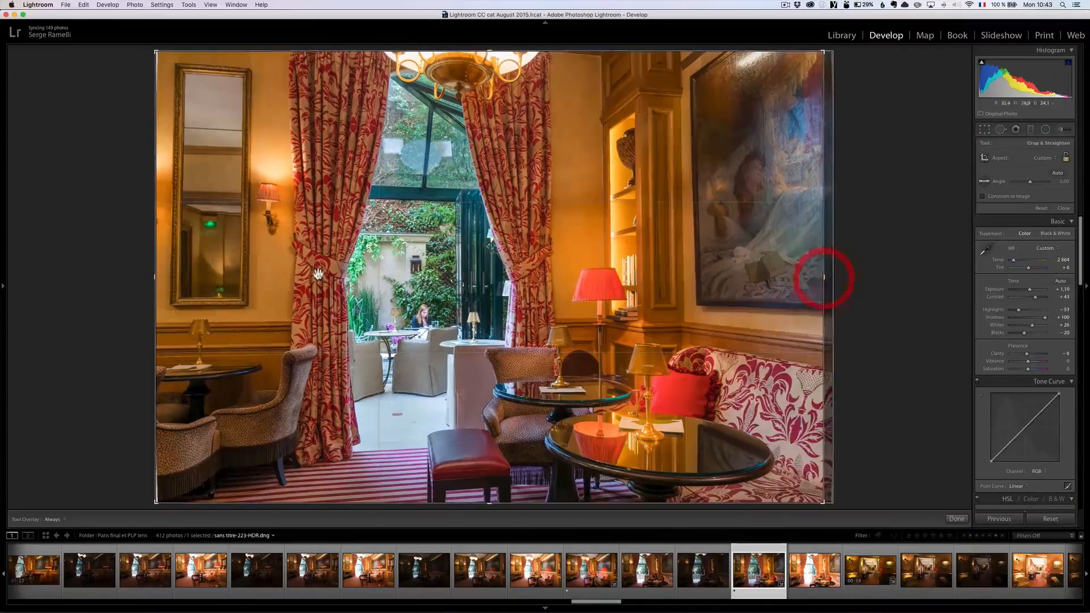
left_click(1041, 208)
left_click(1063, 208)
Correct the photo's perspective with the Auto Upright transform
scroll(1061, 238, "down", 10)
scroll(1059, 254, "down", 5)
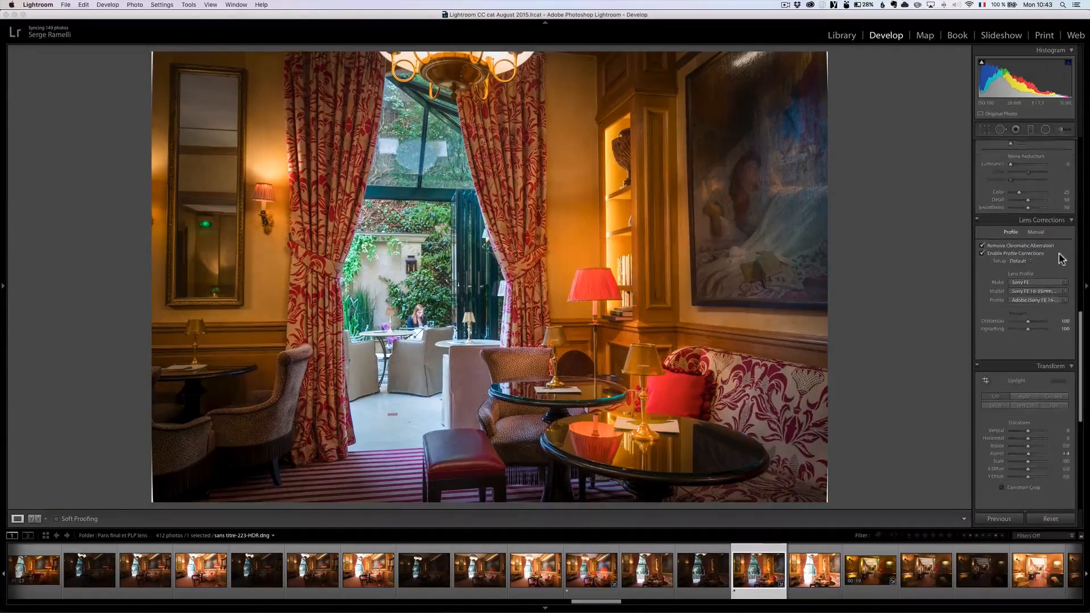
left_click(993, 310)
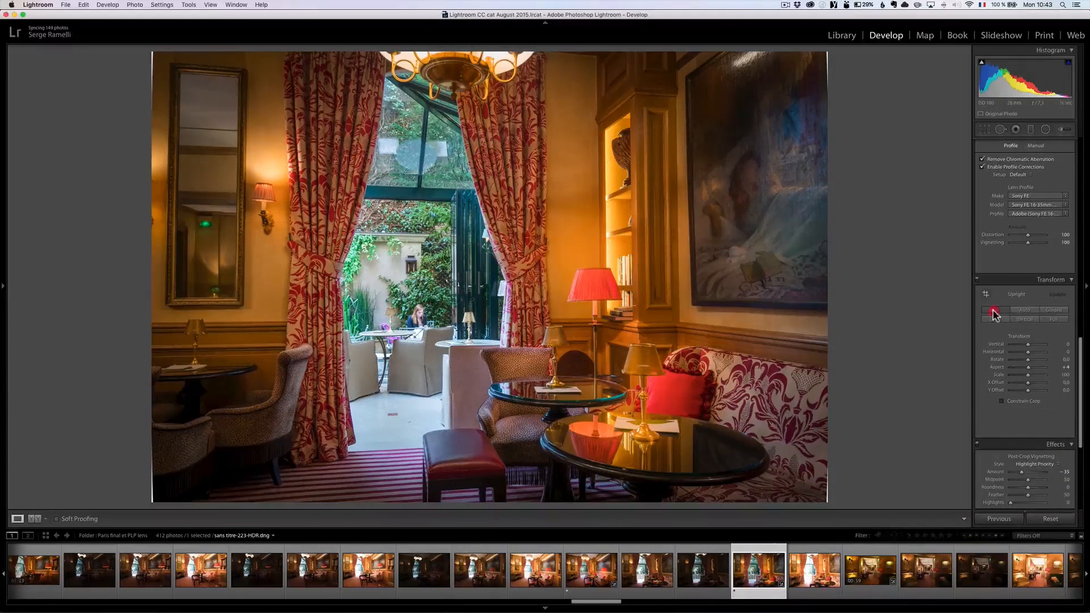
left_click(1021, 310)
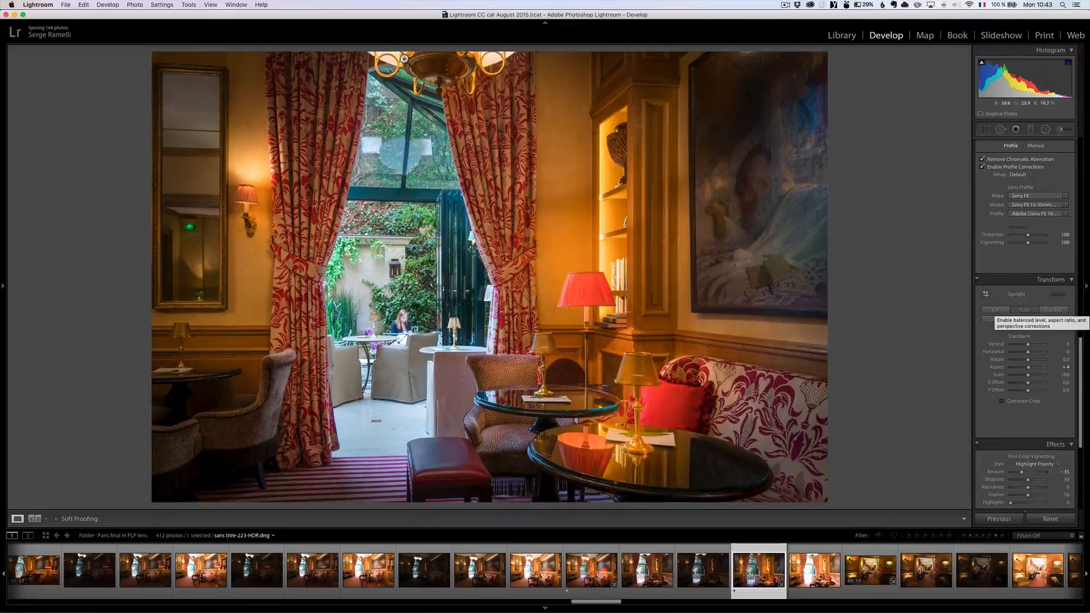
Crop the photo from its upper edge so the chandelier is cut out of the frame
left_click(984, 132)
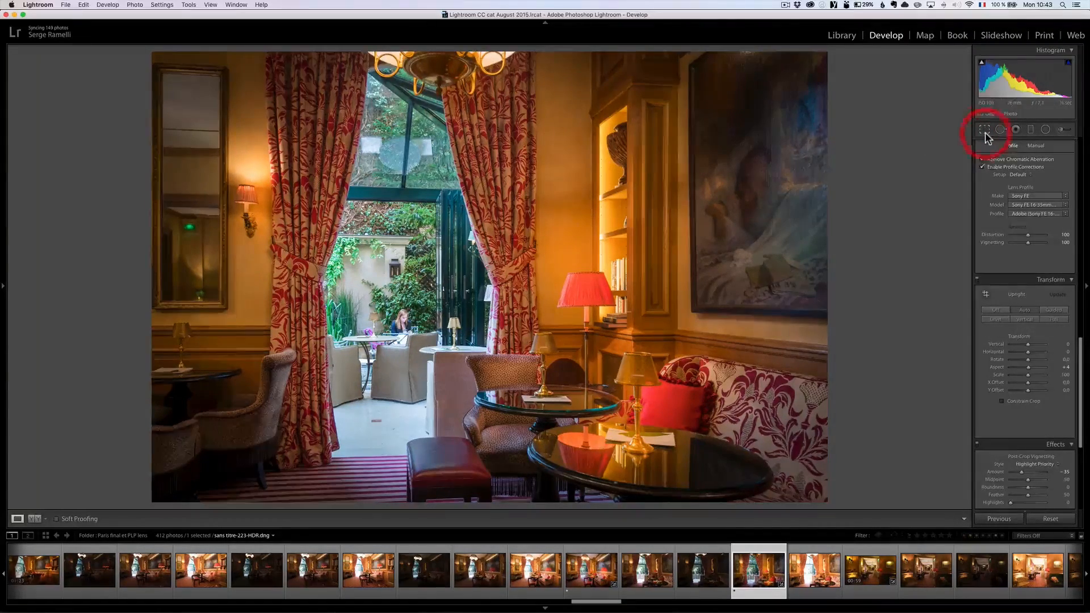
left_click_drag(490, 53, 488, 79)
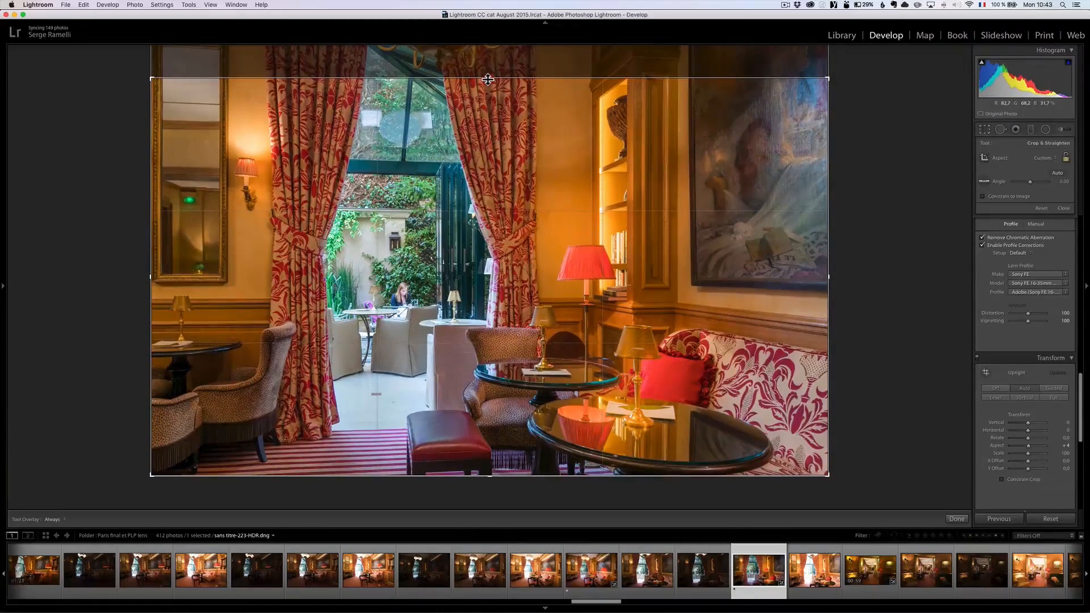
key("Return")
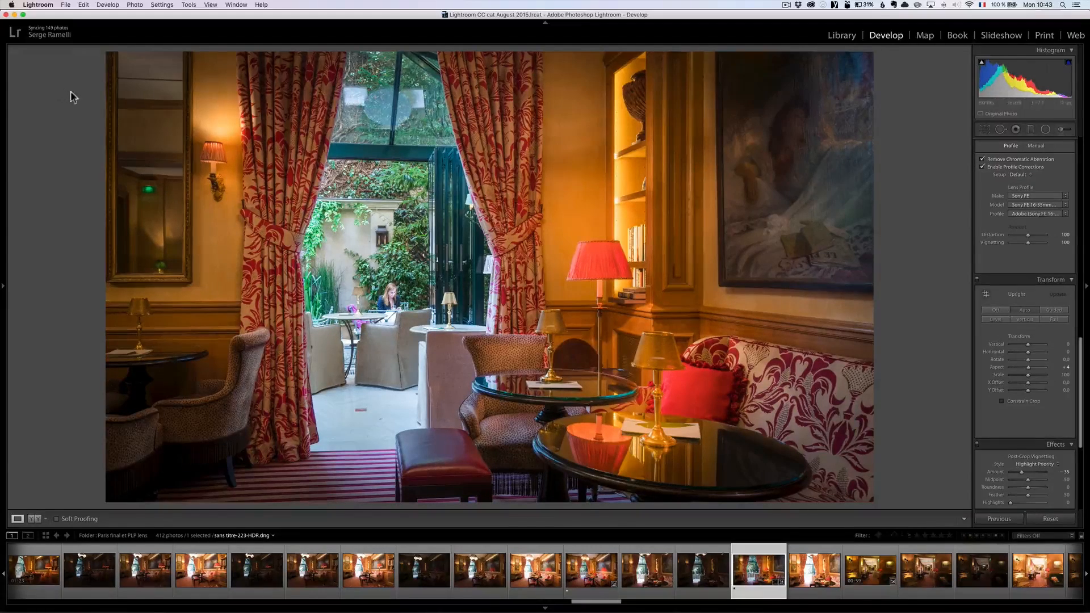
Move the radial filter beyond the photo's left edge onto the small brass lamp below the mirror and widen it to a circle
left_click(1045, 135)
left_click(94, 173)
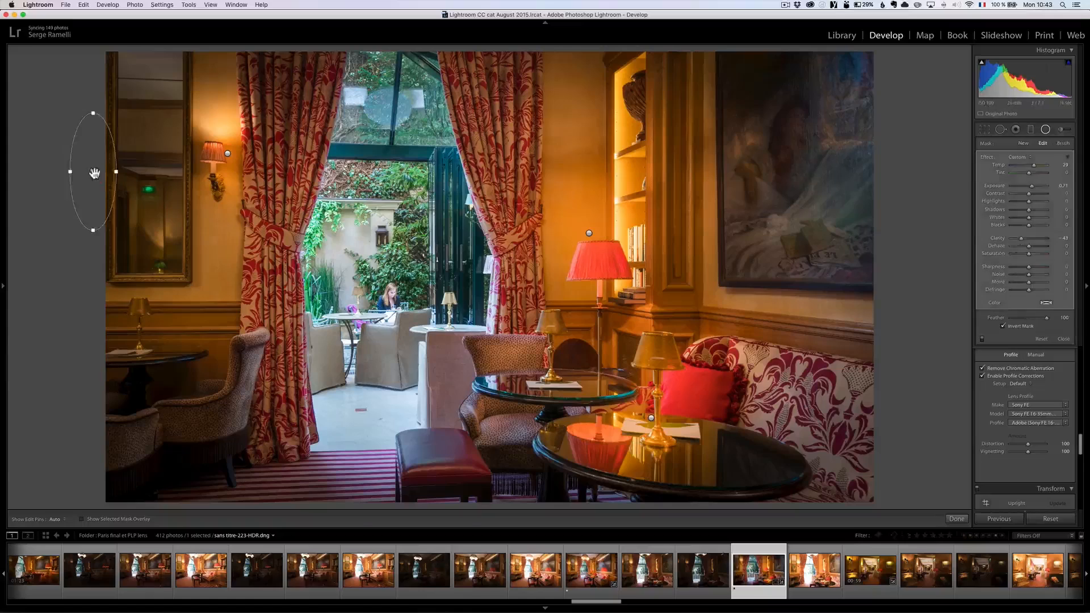
left_click_drag(94, 173, 139, 316)
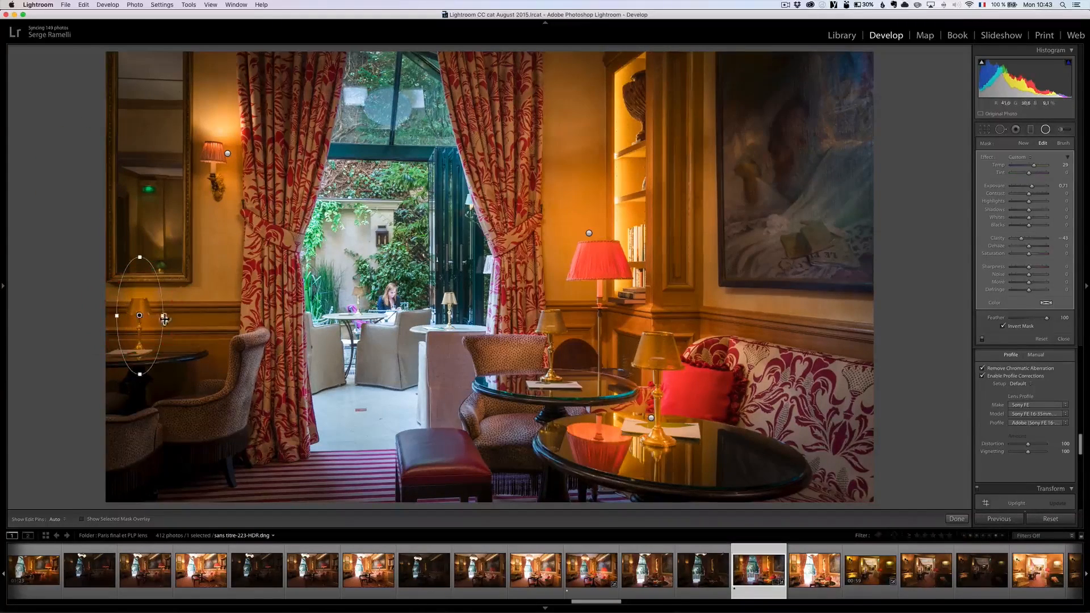
left_click_drag(201, 318, 201, 315)
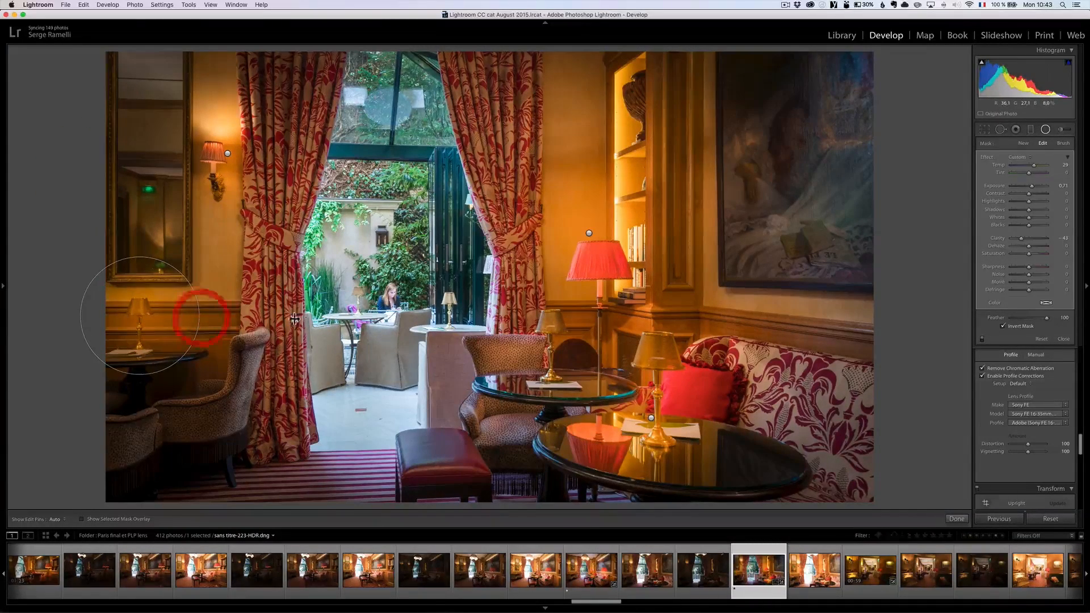
left_click(1063, 339)
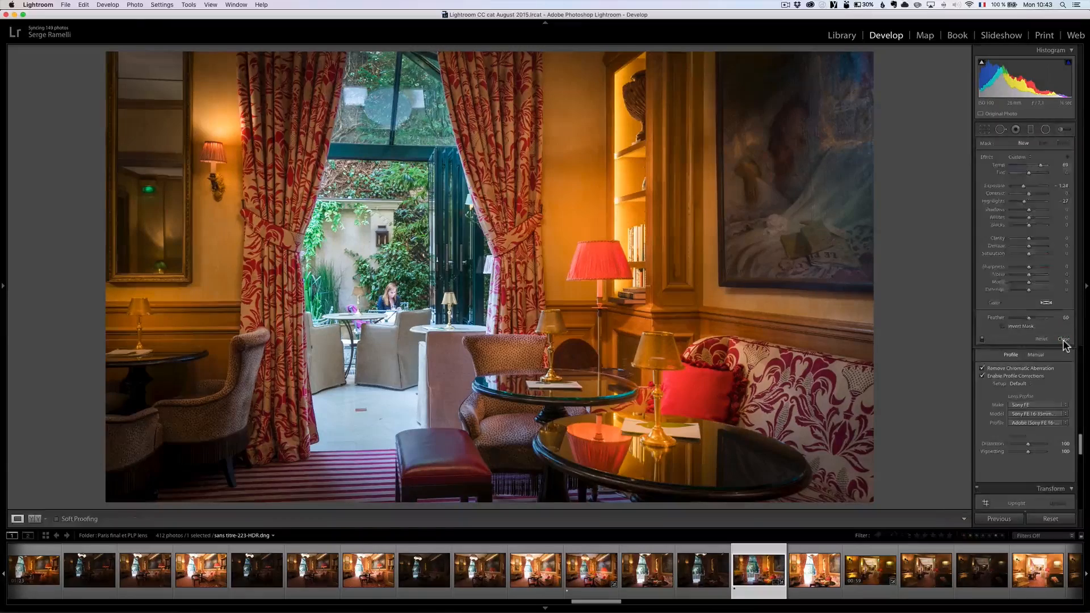
Set the photo's overall Exposure to +1.25
scroll(1034, 264, "up", 10)
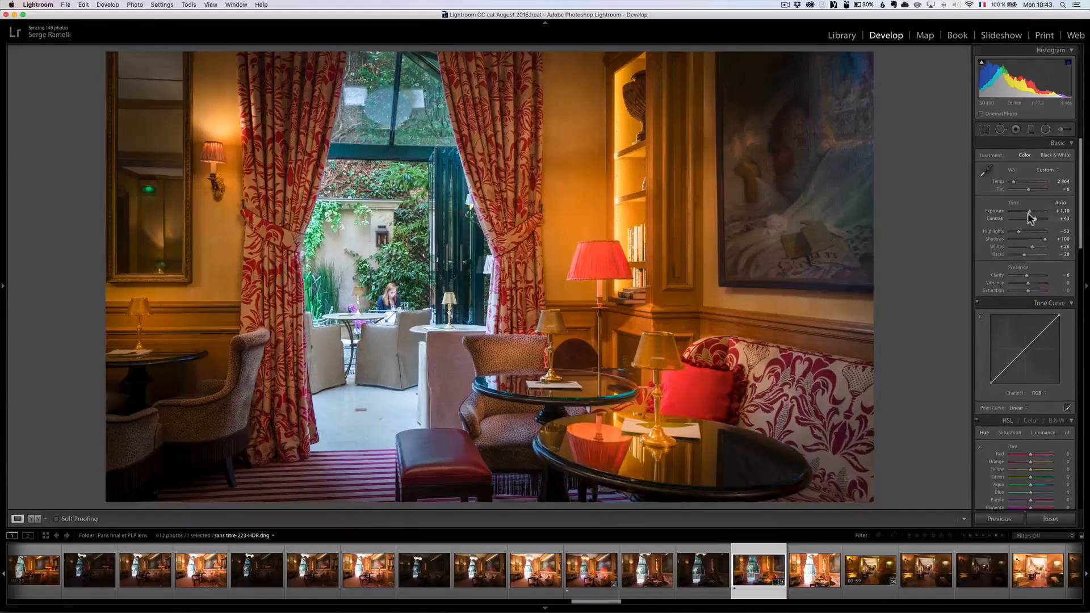
left_click_drag(1028, 212, 1030, 214)
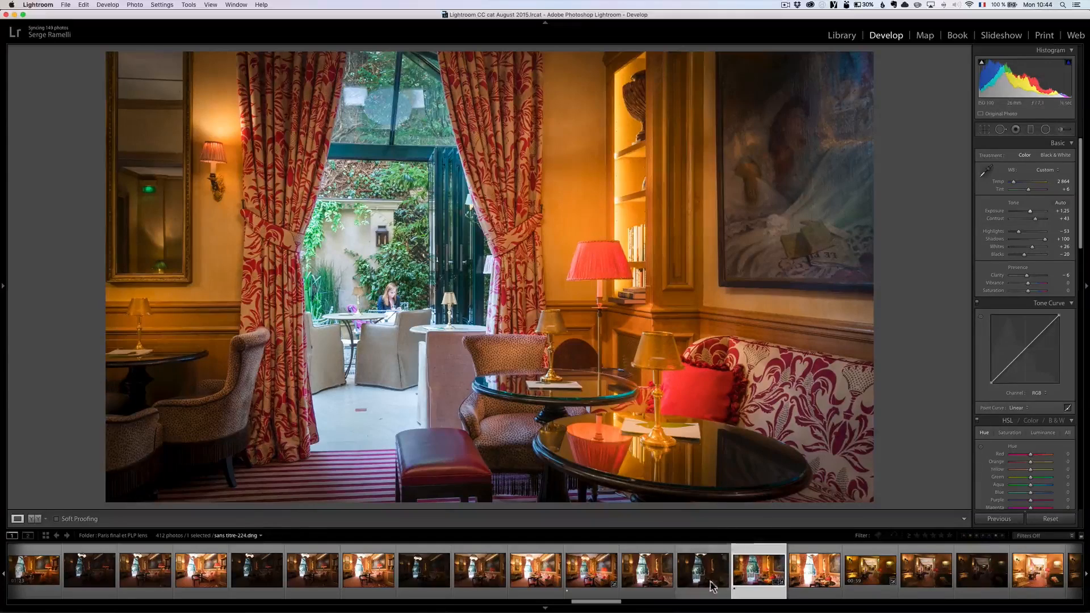
Compare the two finished HDR salon photos side by side against a blacked-out interface, then return to the single-photo view
left_click(590, 569, "super")
key("super+c")
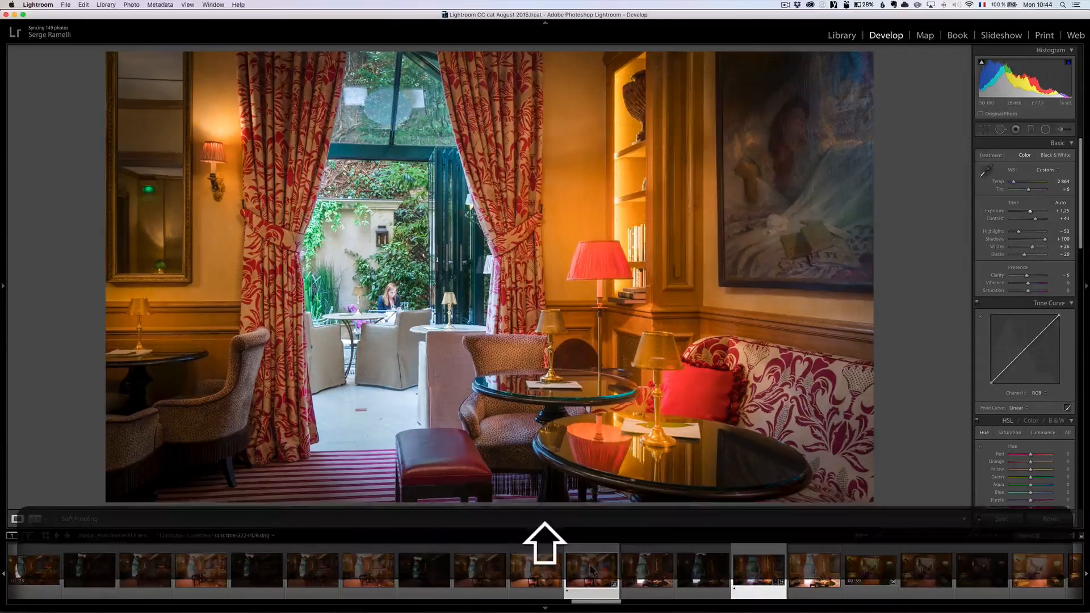
key("shift+Tab")
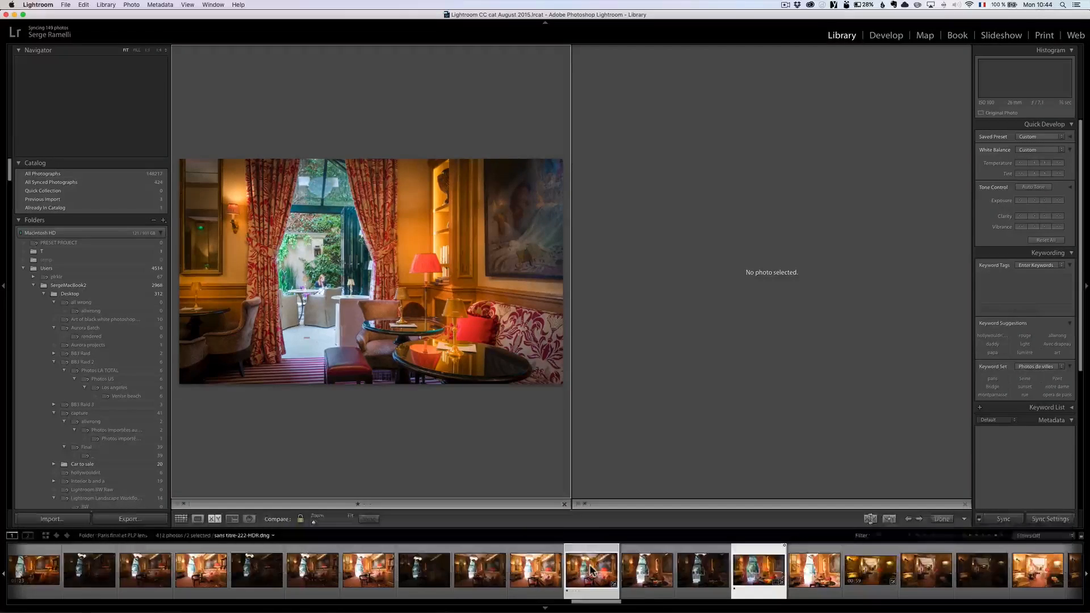
key("l")
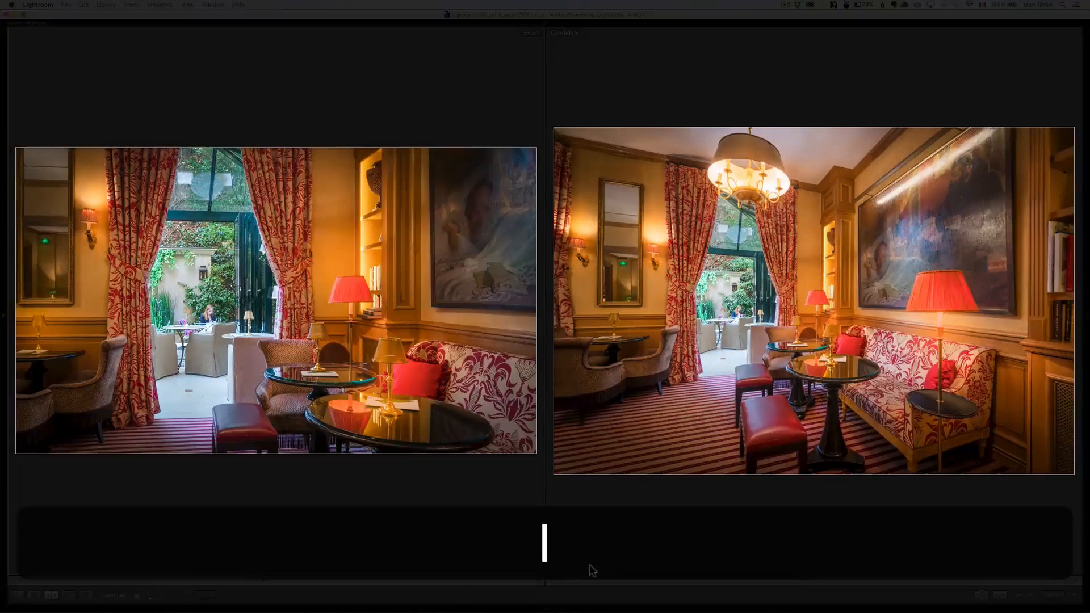
key("l")
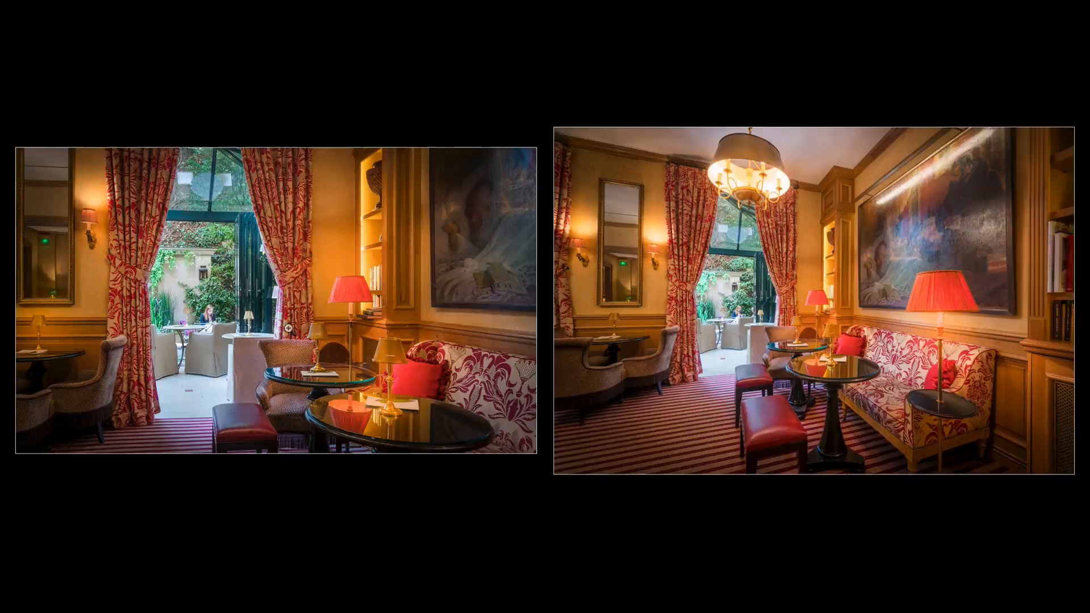
key("shift+Tab")
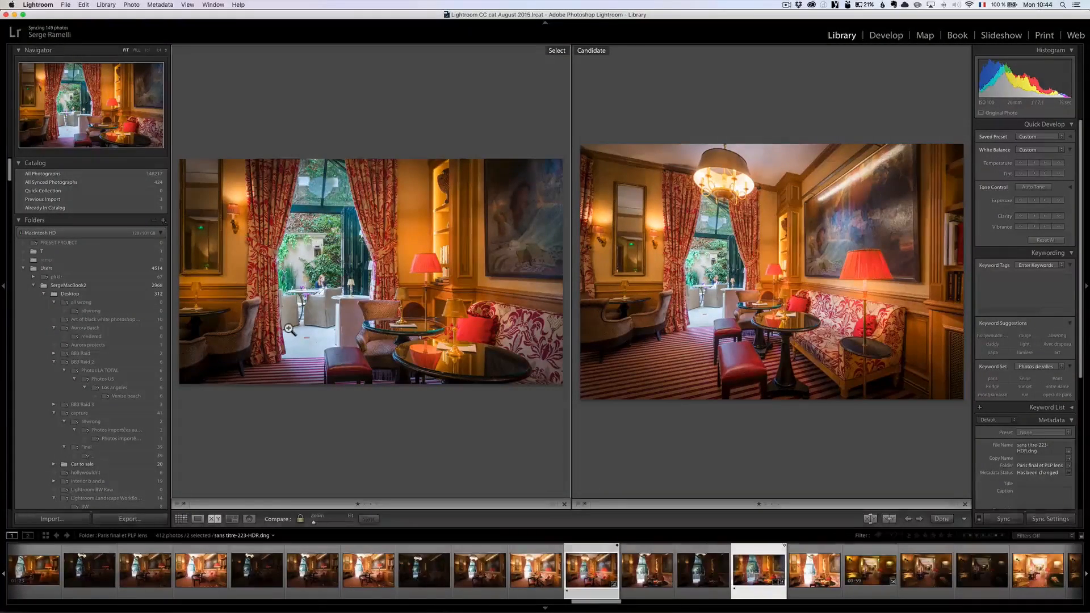
left_click(197, 519)
Look through the bracketed exposures of the wood-panelled lounge to find a set suitable for an HDR merge
left_click_drag(586, 603, 608, 602)
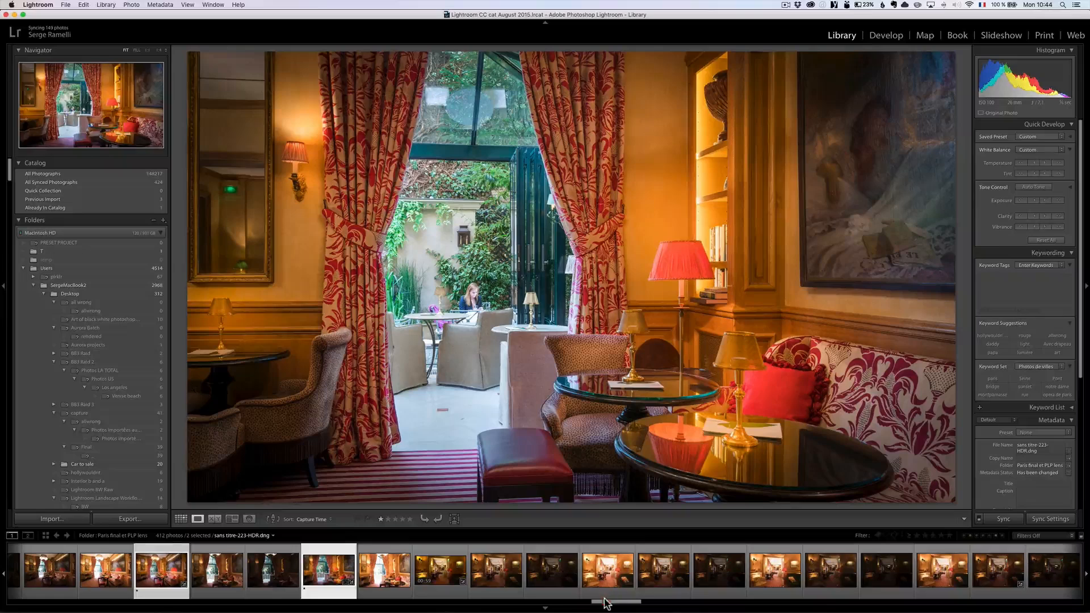
left_click(504, 571)
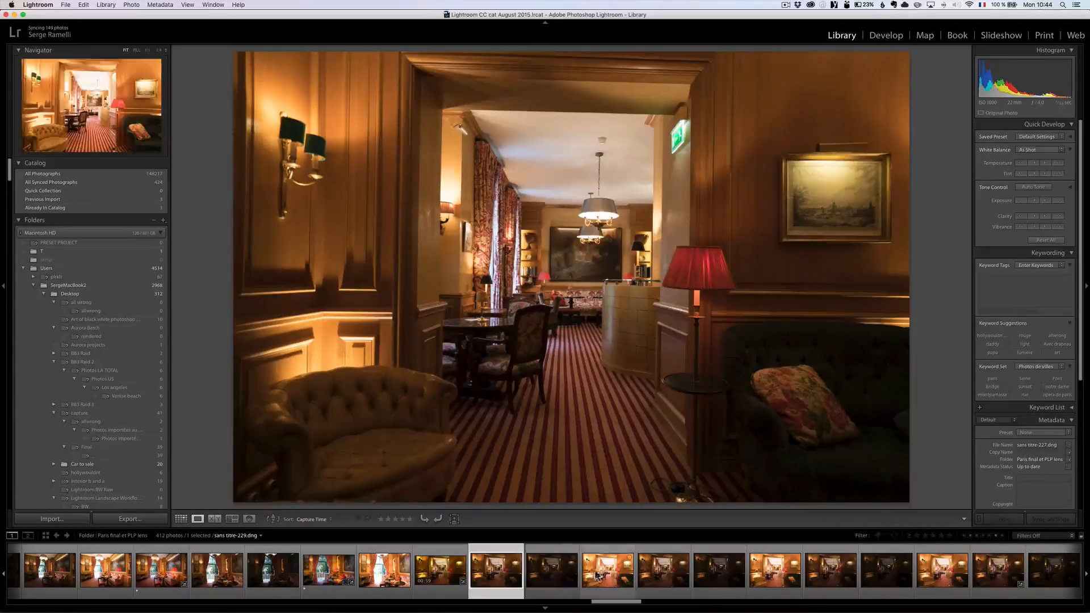
left_click(607, 570)
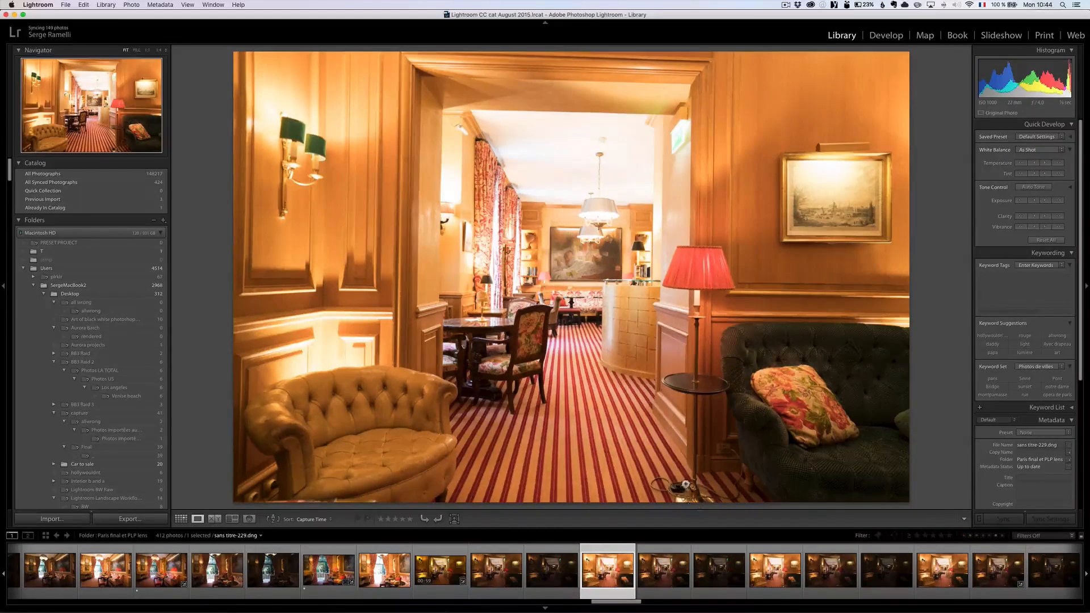
left_click(776, 572)
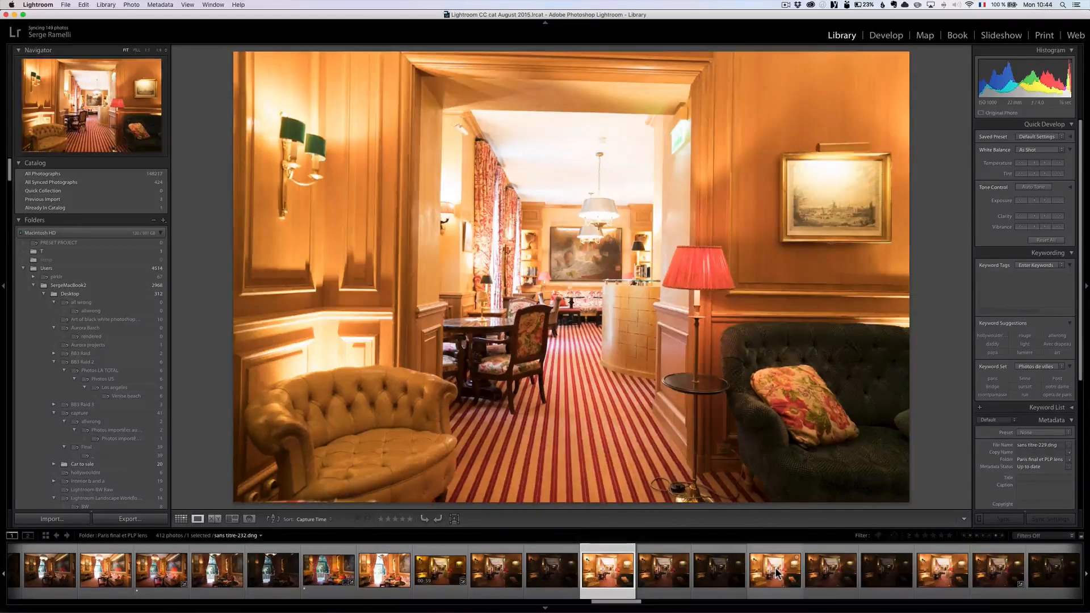
scroll(769, 567, "right", 5)
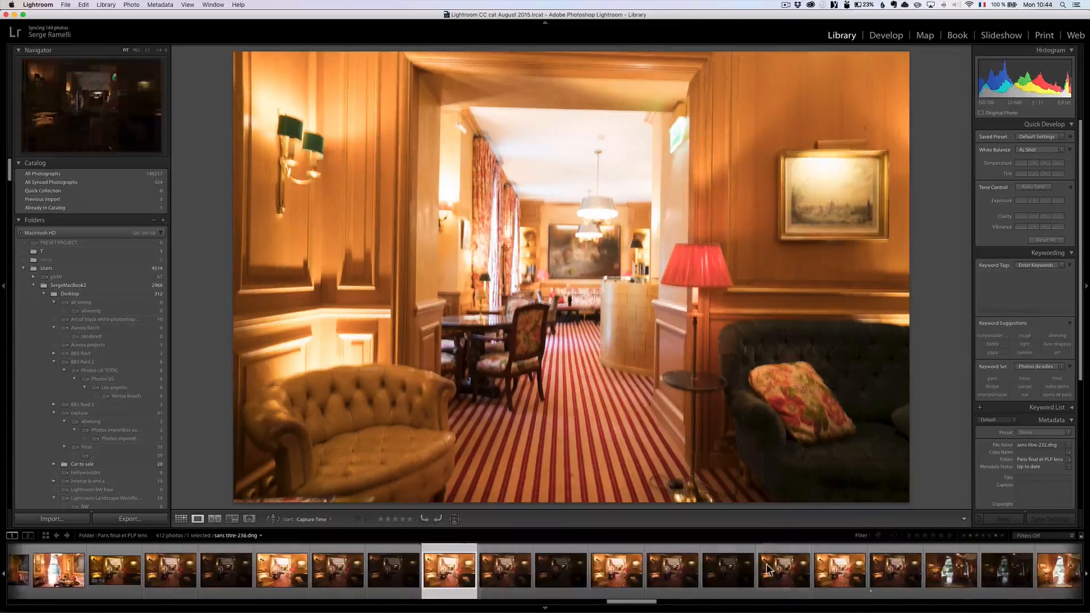
left_click(576, 574)
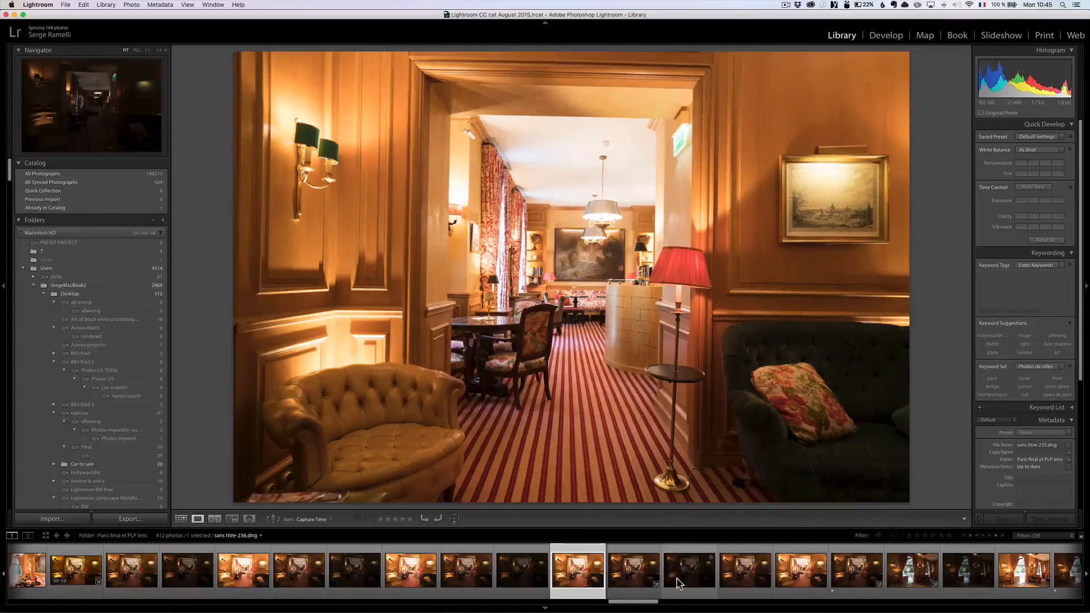
scroll(681, 581, "right", 1)
left_click(726, 578)
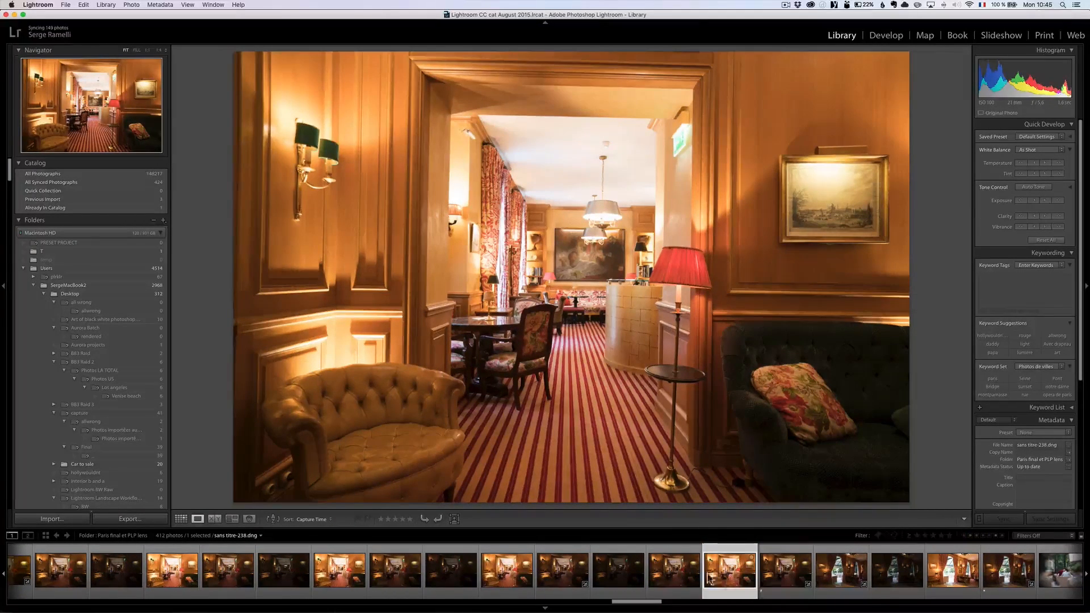
left_click(636, 576)
left_click(673, 573)
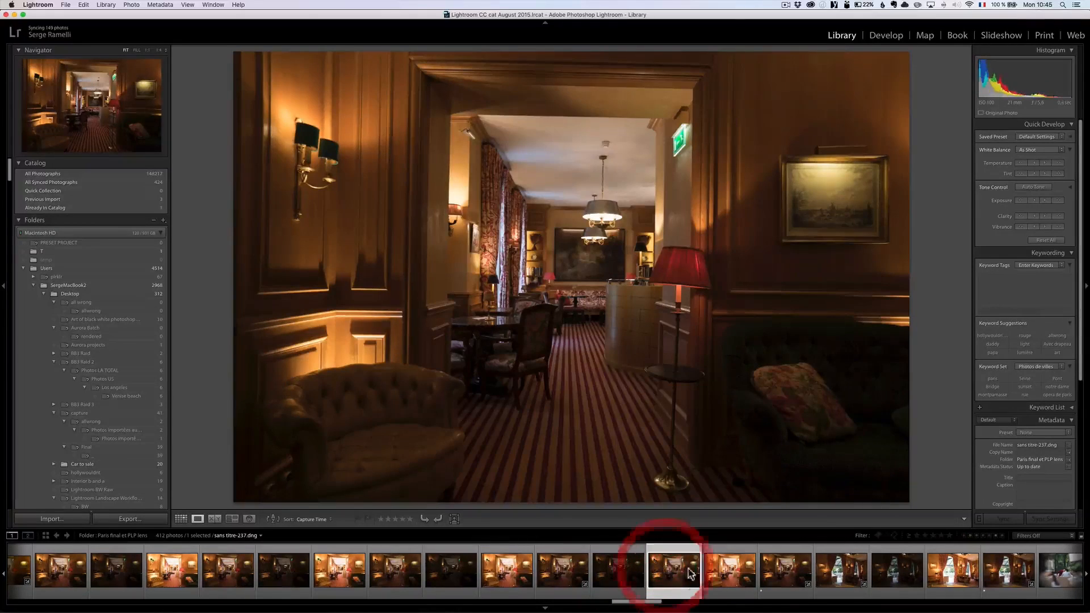
Merge the lounge exposures sans titre-236 to sans titre-238 into an HDR with Auto Align and Deghost None, and select the lounge HDR photo
left_click(715, 573)
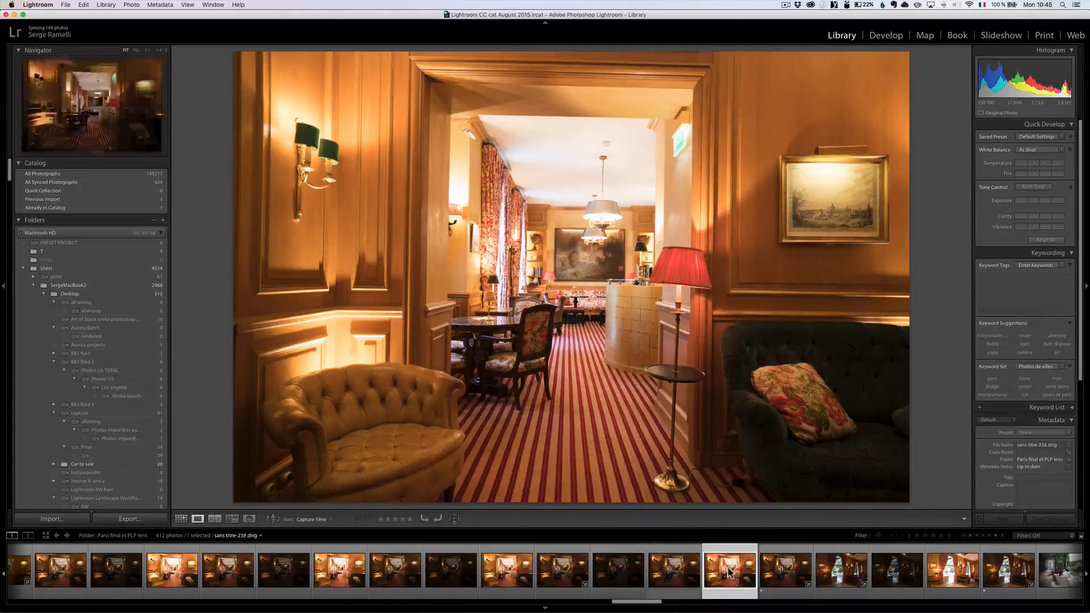
left_click(627, 569, "shift")
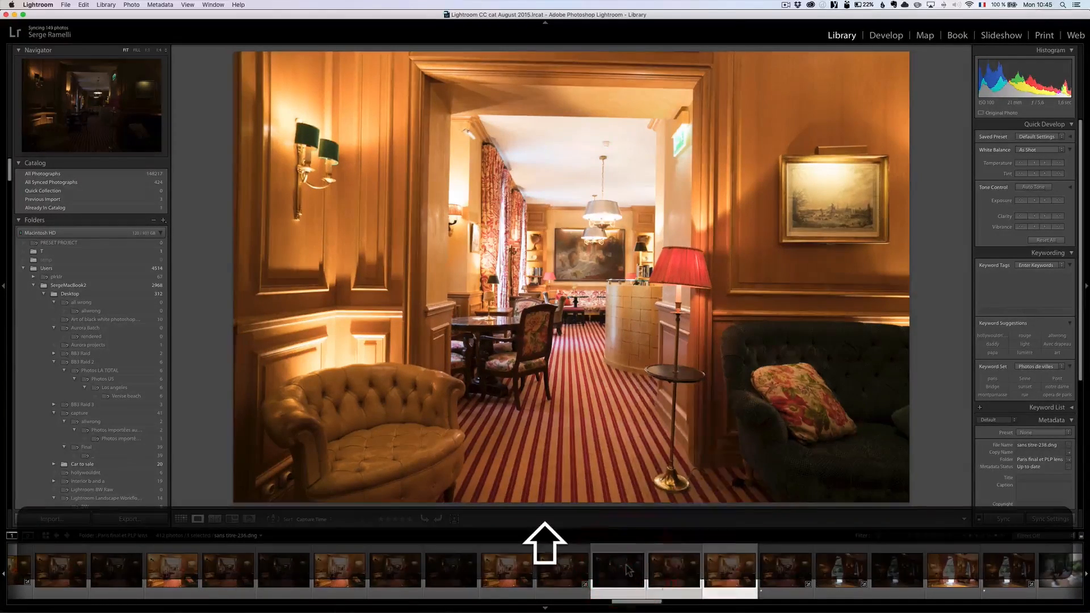
right_click(627, 570)
mouse_move(665, 430)
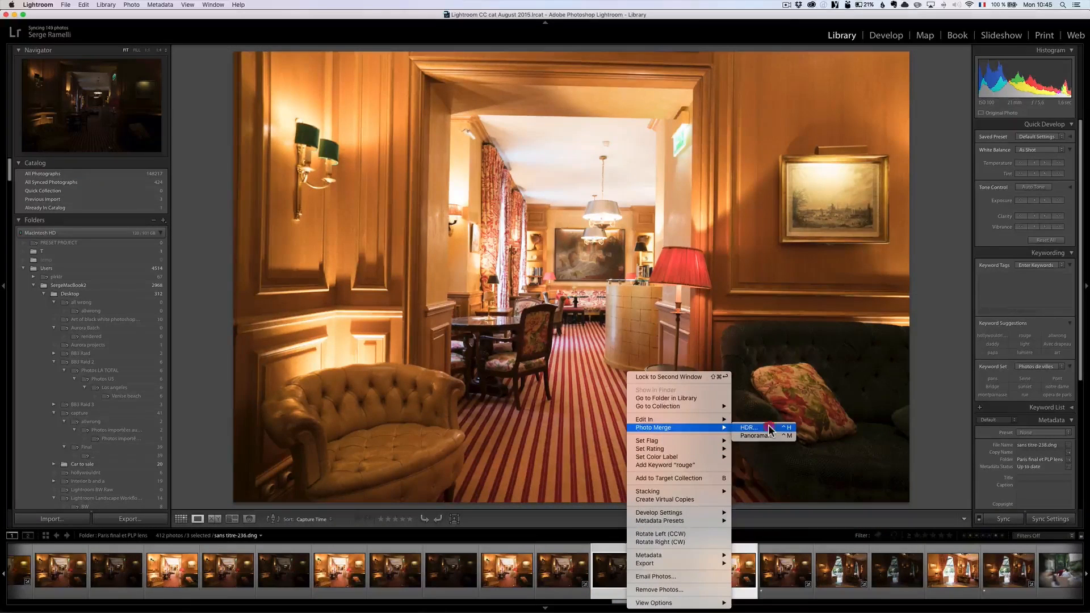
left_click(768, 427)
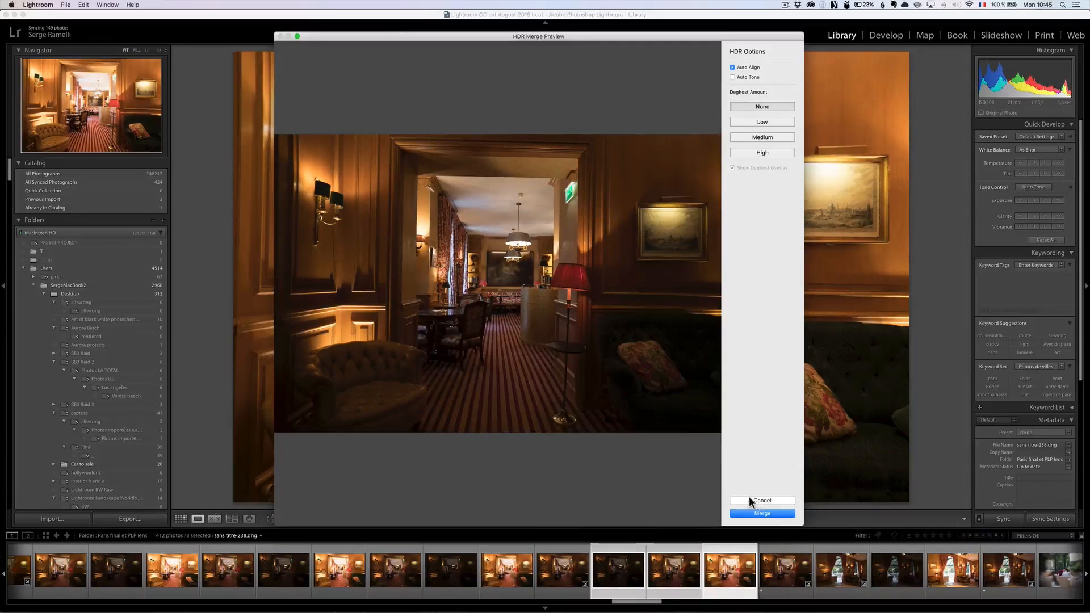
left_click(758, 512)
left_click(779, 571)
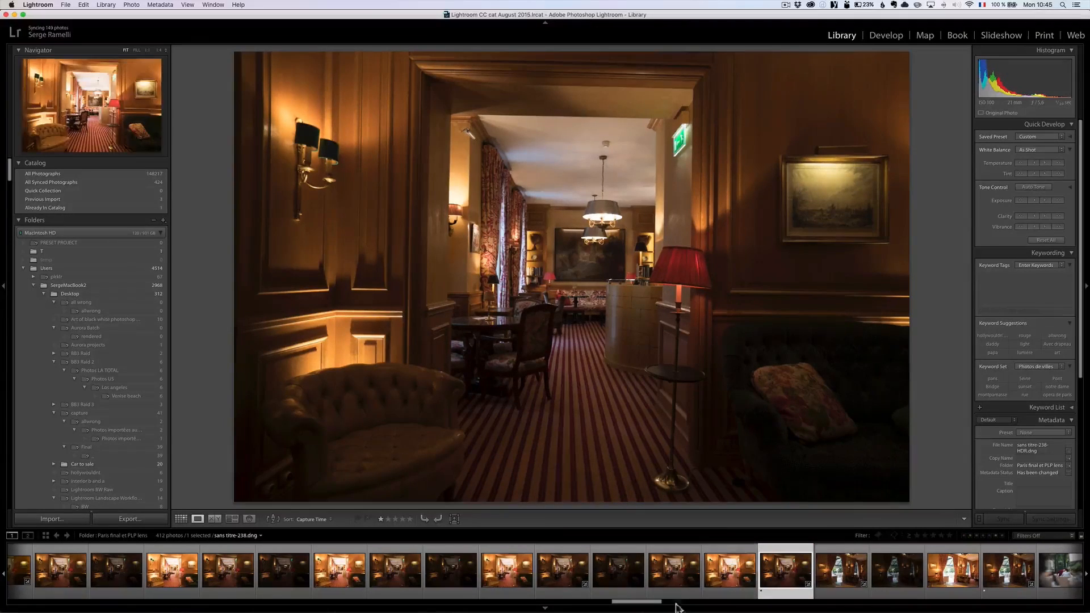
Copy the develop settings of salon photo sans titre-222-HDR, leaving out Brush, Graduated Filters and Crop but keeping Radial Filters
left_click_drag(648, 603, 624, 605)
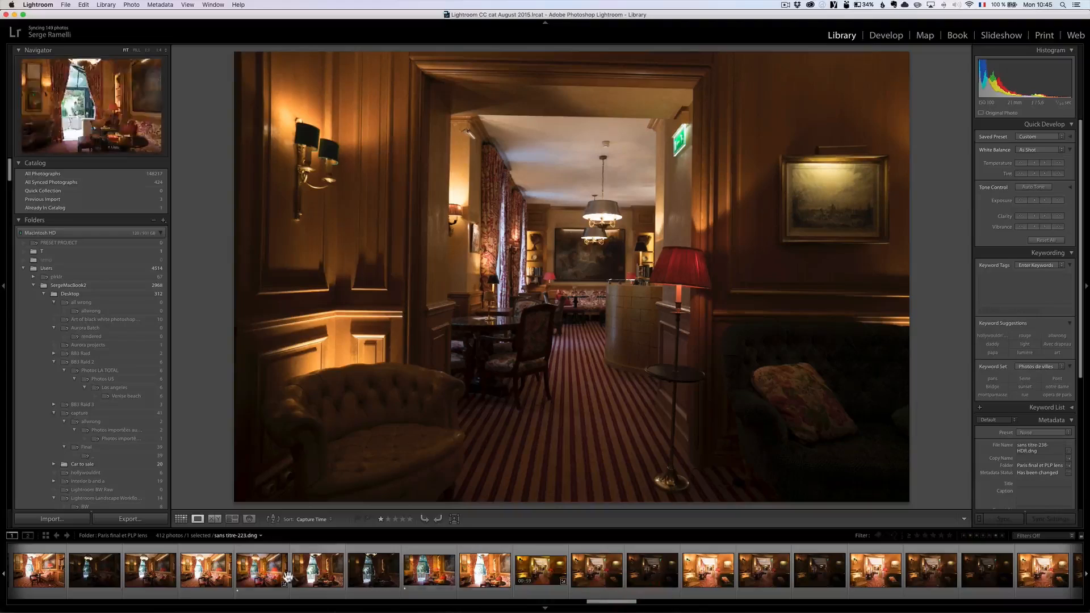
left_click(255, 572)
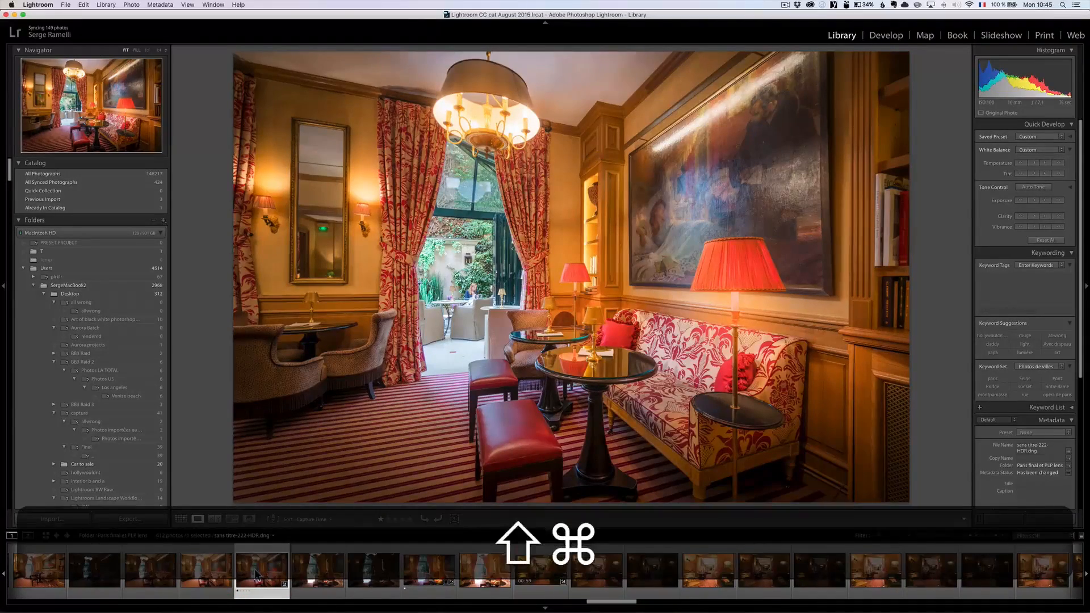
key("shift+super+c")
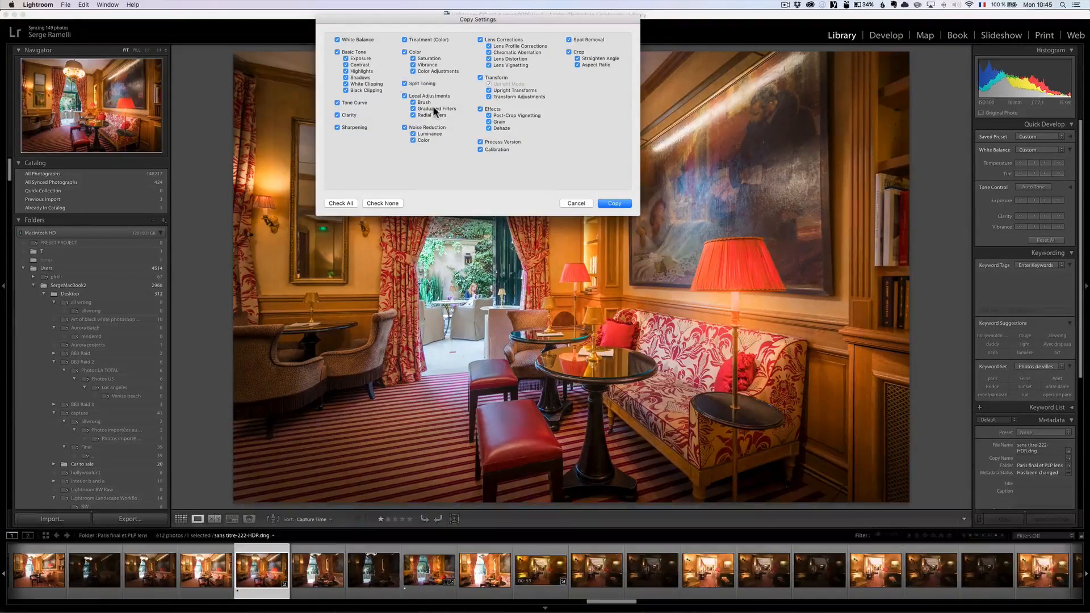
left_click(413, 97)
left_click(430, 109)
left_click(430, 109)
left_click(429, 115)
left_click(575, 53)
left_click(615, 206)
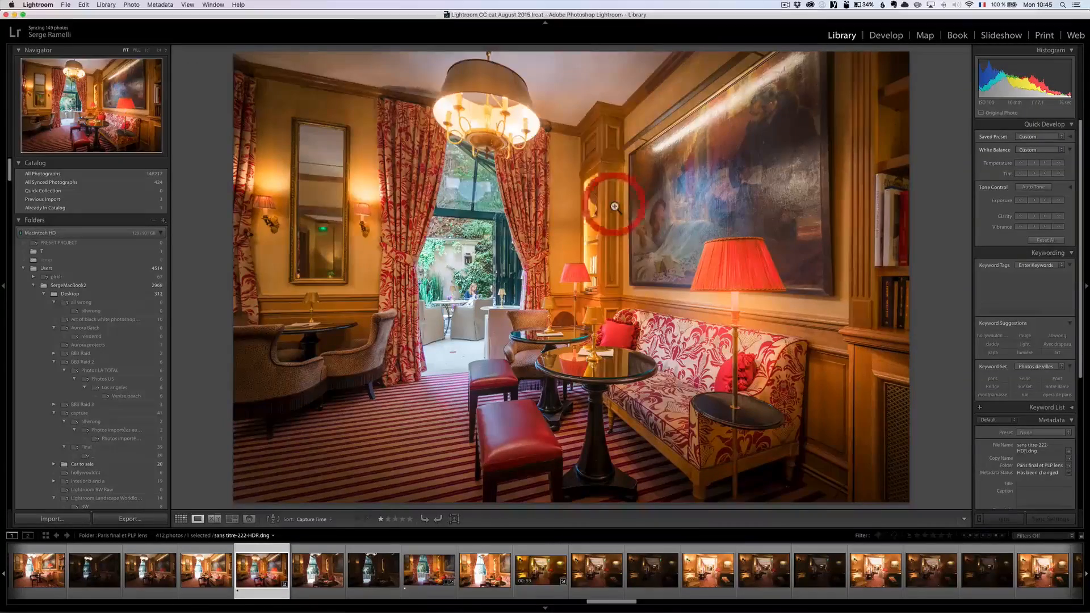
Try to paste the copied settings onto the lounge photo sans titre-238-HDR in the Library module
left_click_drag(614, 601, 646, 603)
left_click(552, 575)
left_click(570, 572)
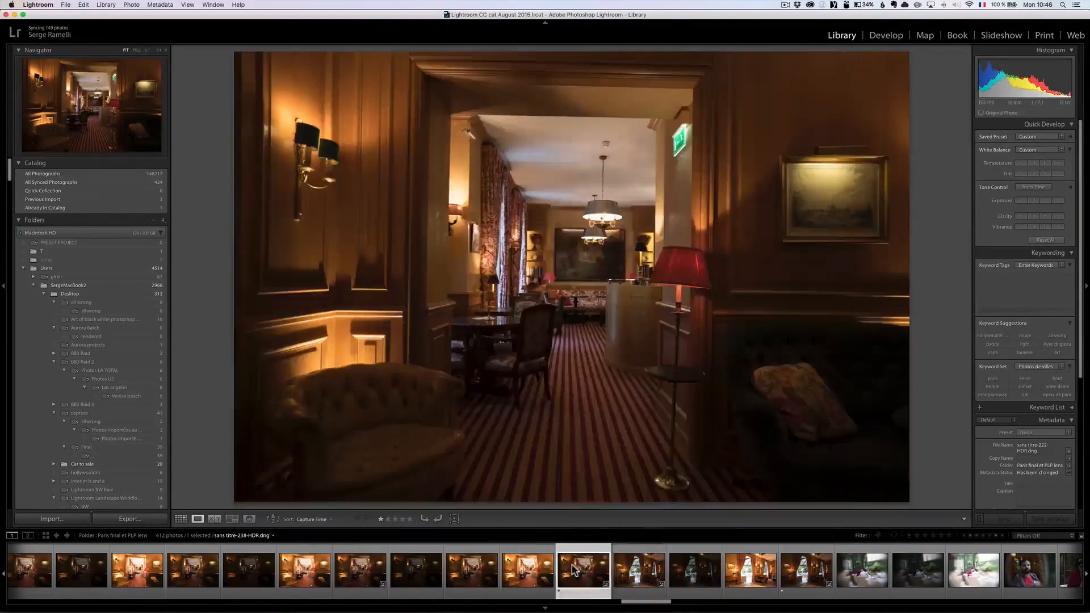
key("super+v")
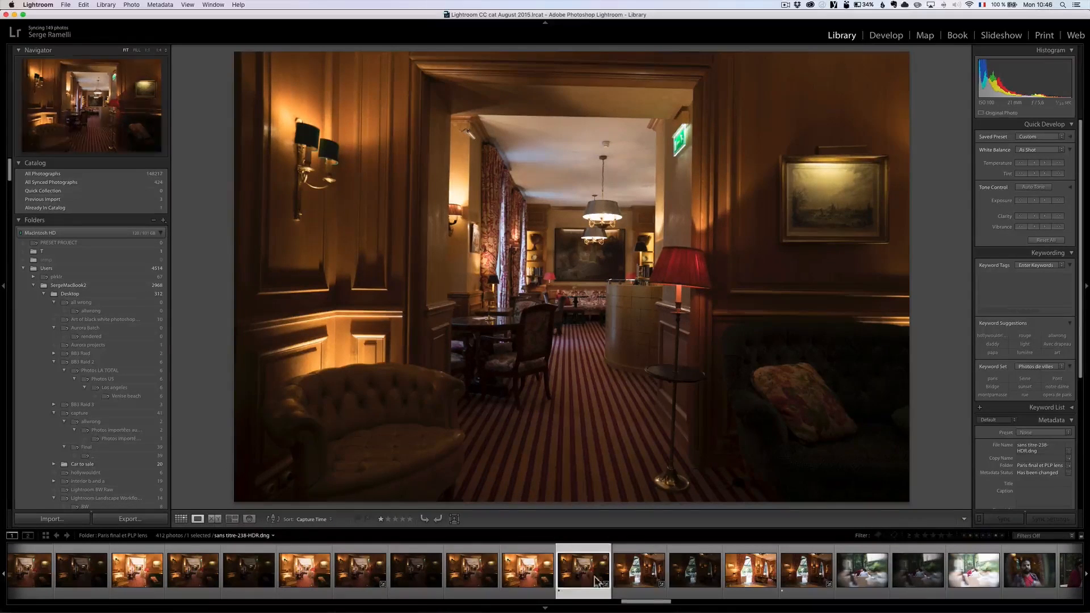
Copy the develop settings of sans titre-223-HDR in the Develop module with Brush, Graduated Filters and Crop left out
left_click_drag(638, 601, 610, 606)
left_click(311, 565)
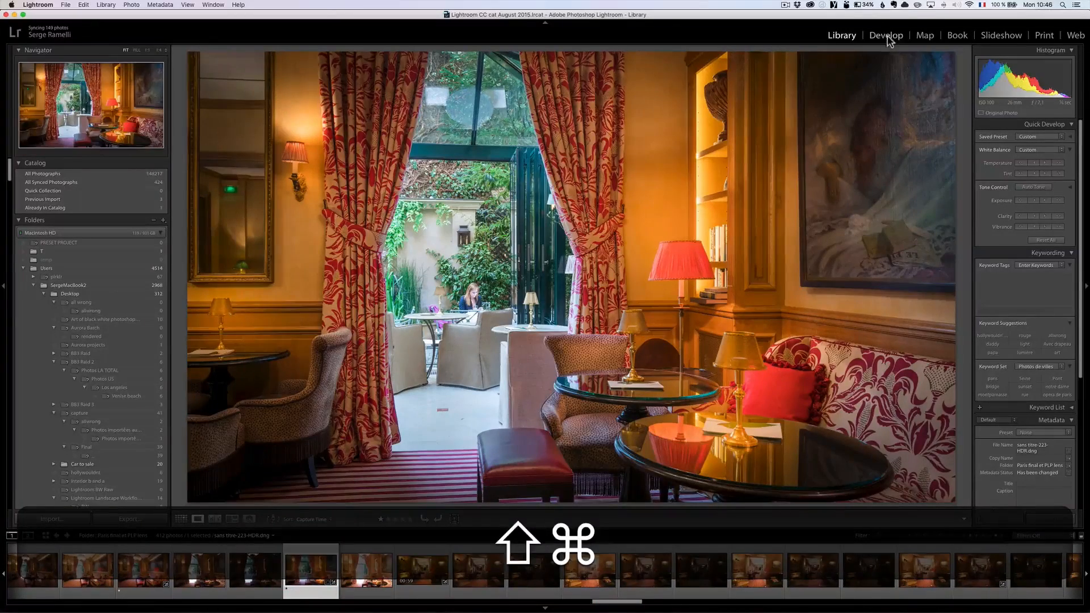
left_click(886, 36)
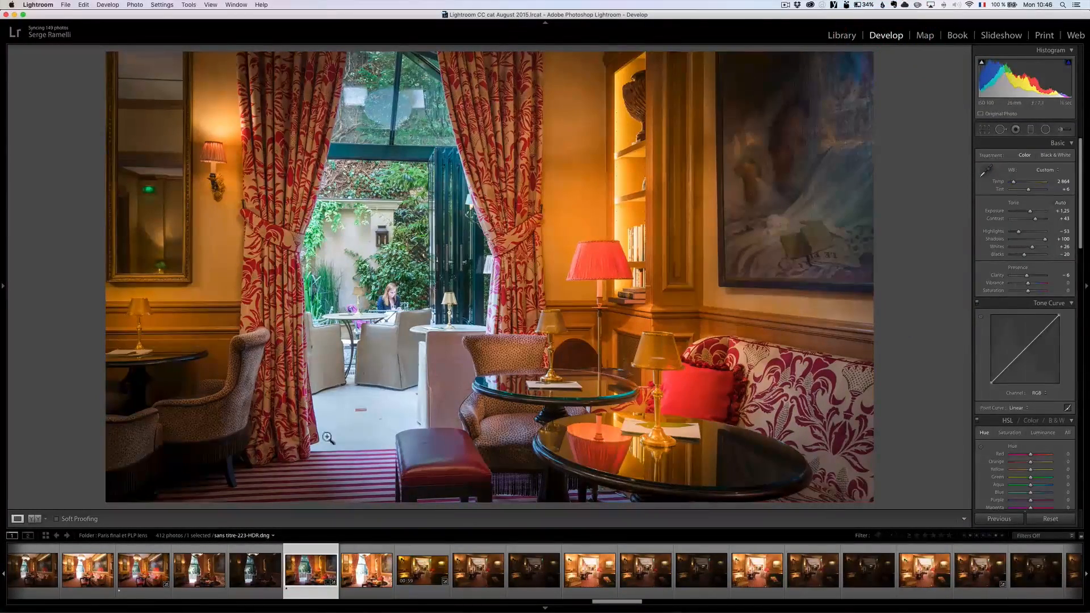
key("shift+super+c")
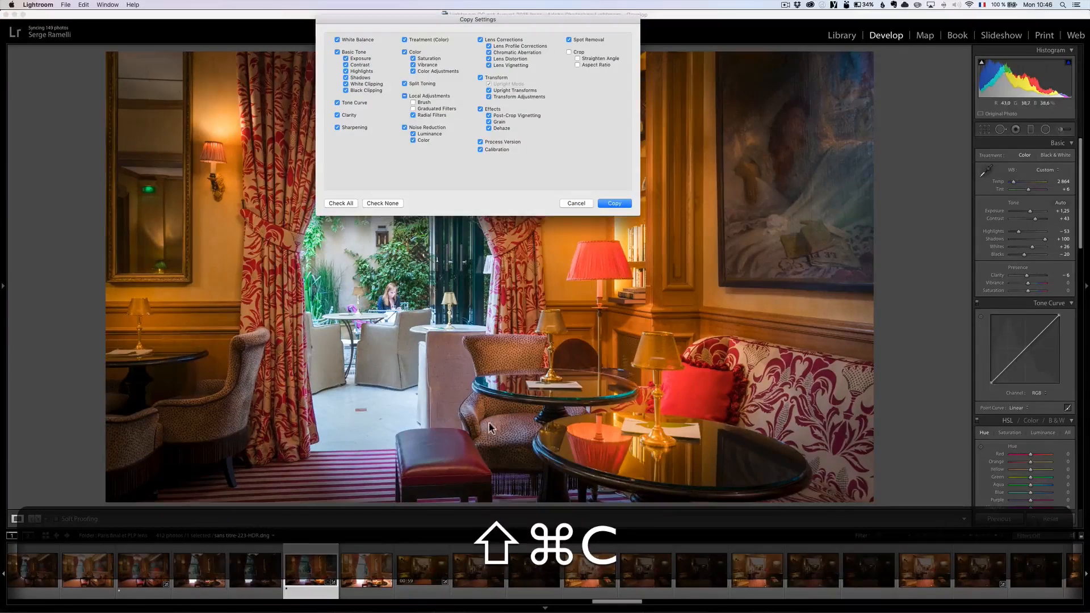
left_click(614, 203)
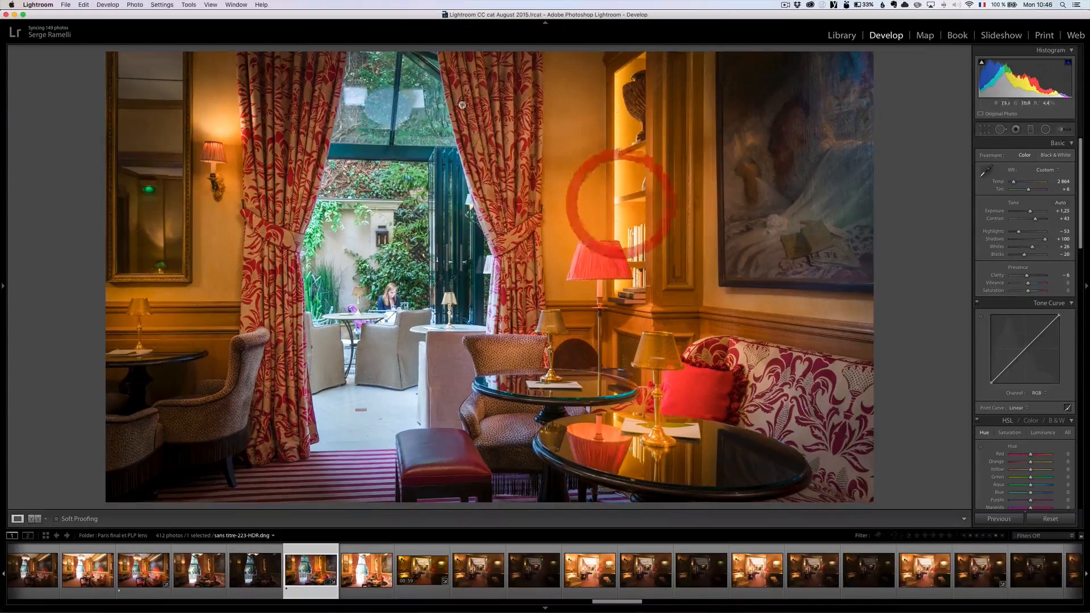
Paste the copied develop settings onto the lounge photo sans titre-238-HDR
left_click_drag(615, 604, 644, 605)
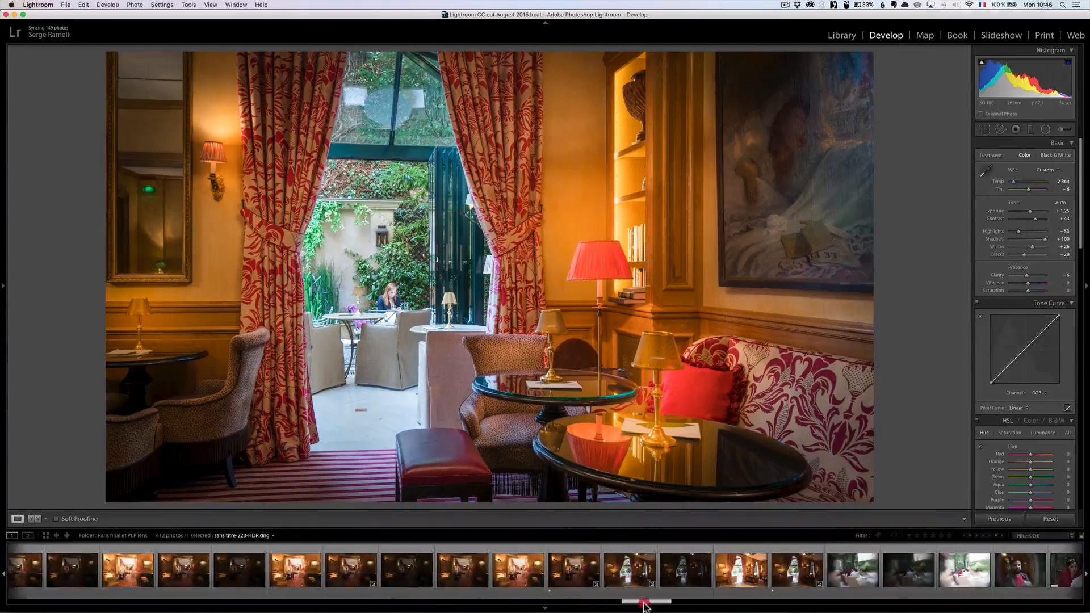
left_click(574, 575)
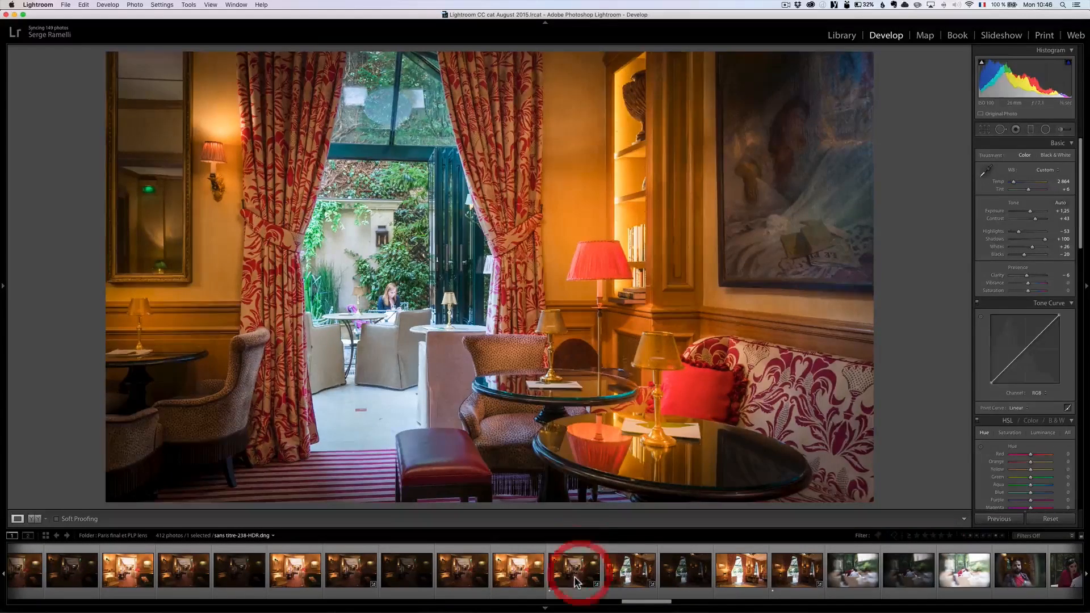
key("super+v")
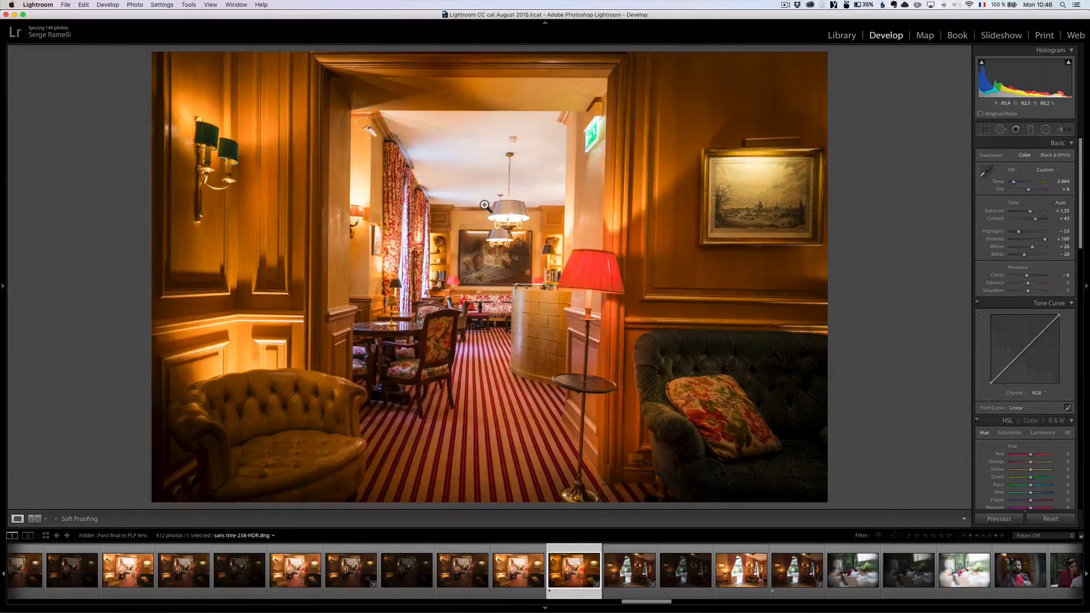
Turn Upright off to check the lounge photo's perspective, reset the Aspect transform to 0 and reapply Auto Upright
scroll(1013, 262, "down", 10)
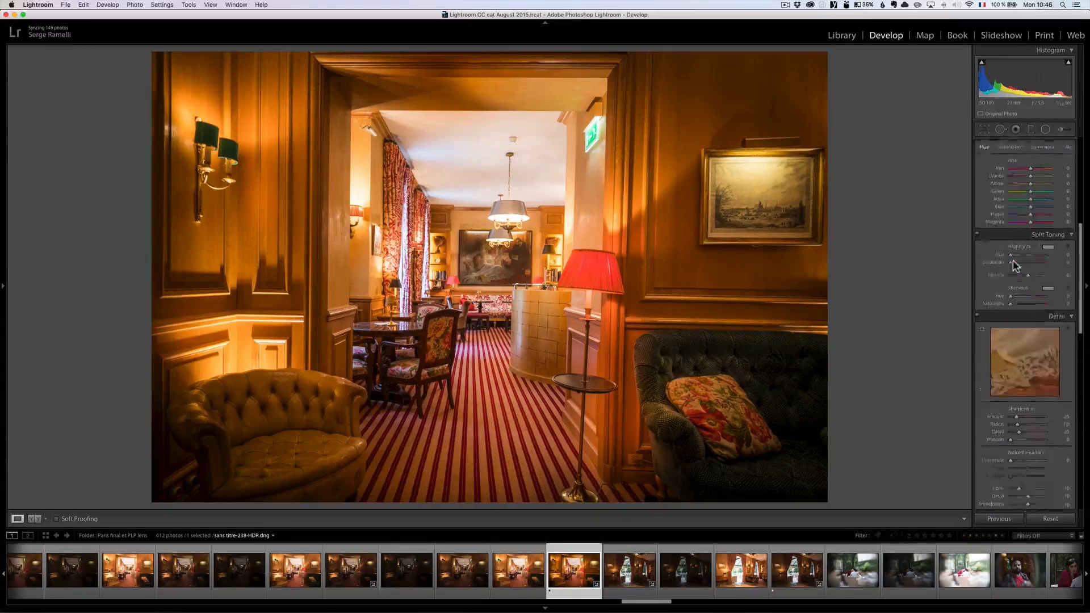
scroll(1012, 261, "down", 10)
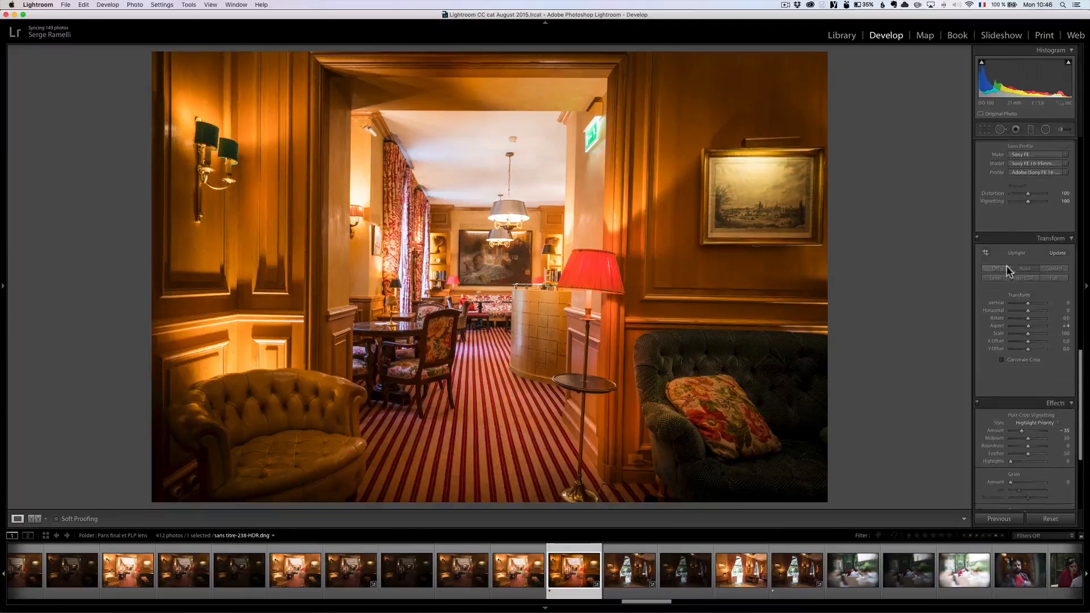
left_click(1001, 269)
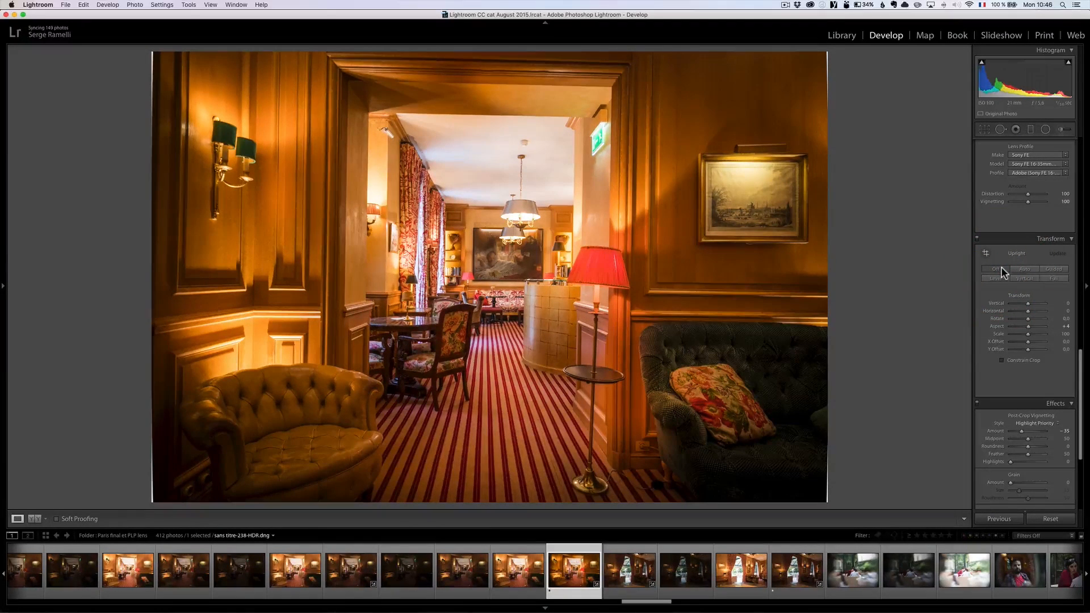
scroll(1002, 272, "up", 1)
scroll(1001, 267, "up", 1)
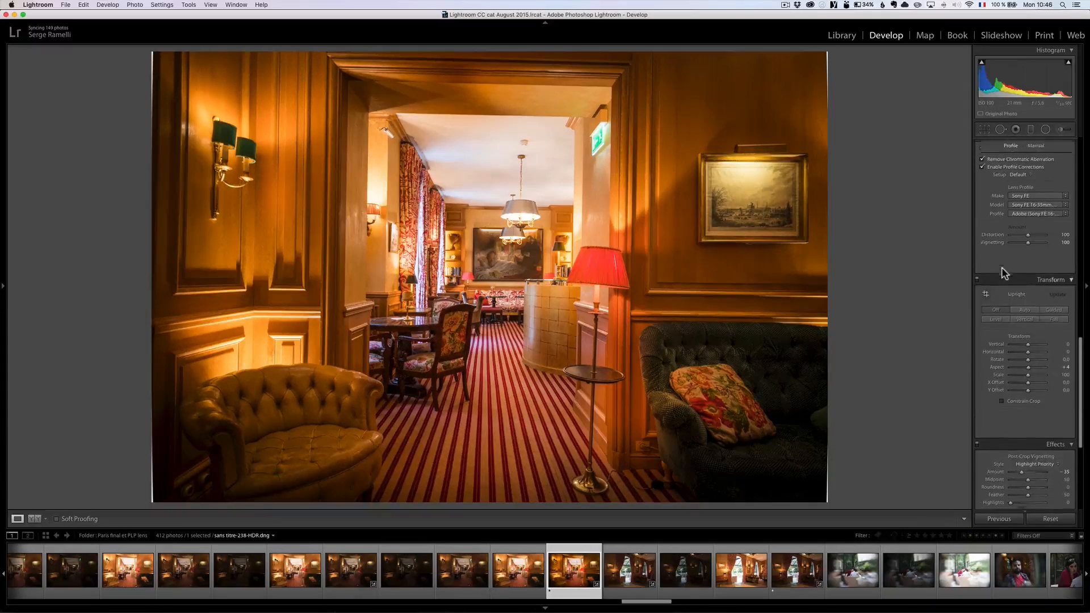
double_click(1027, 370)
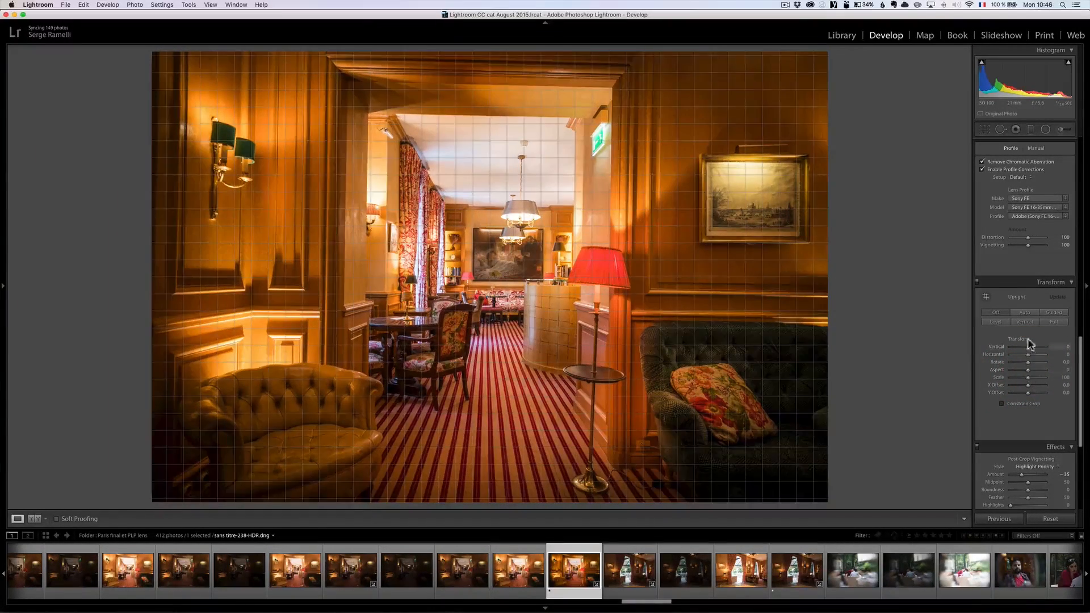
left_click(1024, 313)
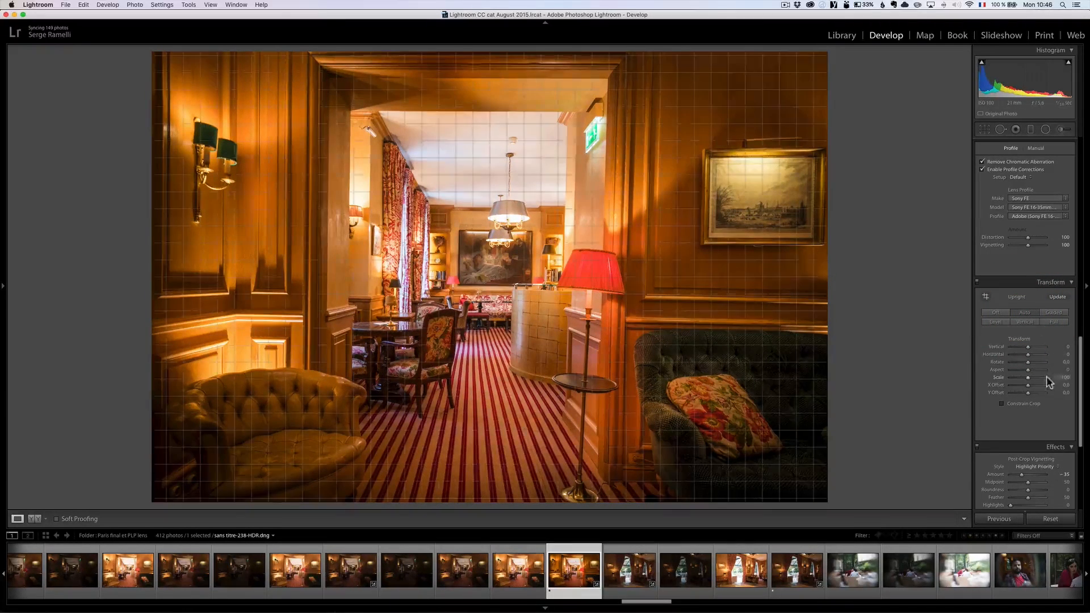
Move the radial filter above the doorway onto the green wall lamps and set its Exposure to 0.83
scroll(1033, 371, "up", 8)
scroll(1034, 374, "up", 5)
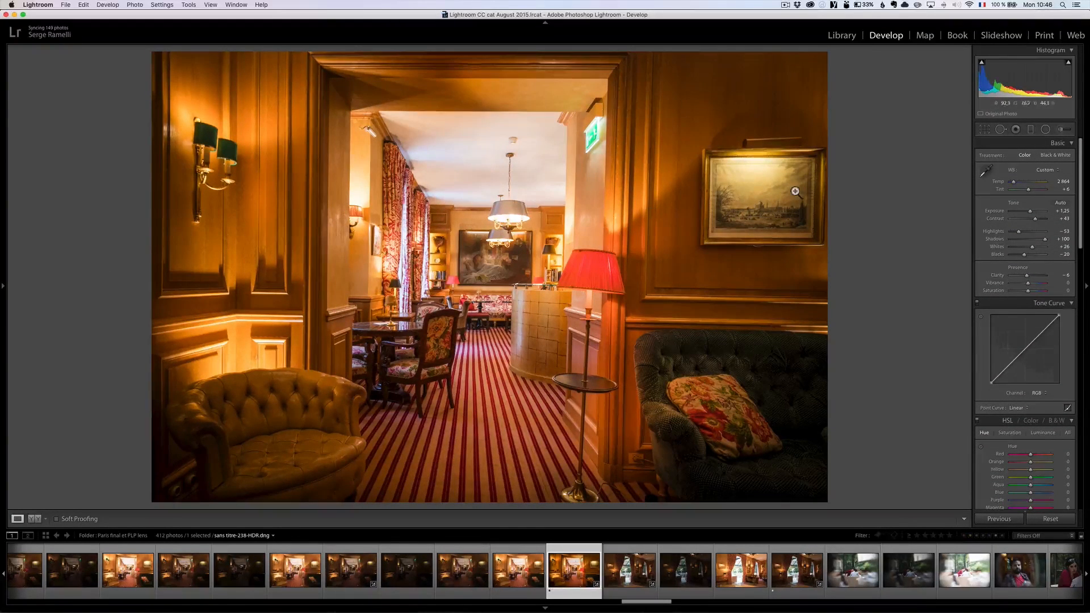
left_click(1045, 129)
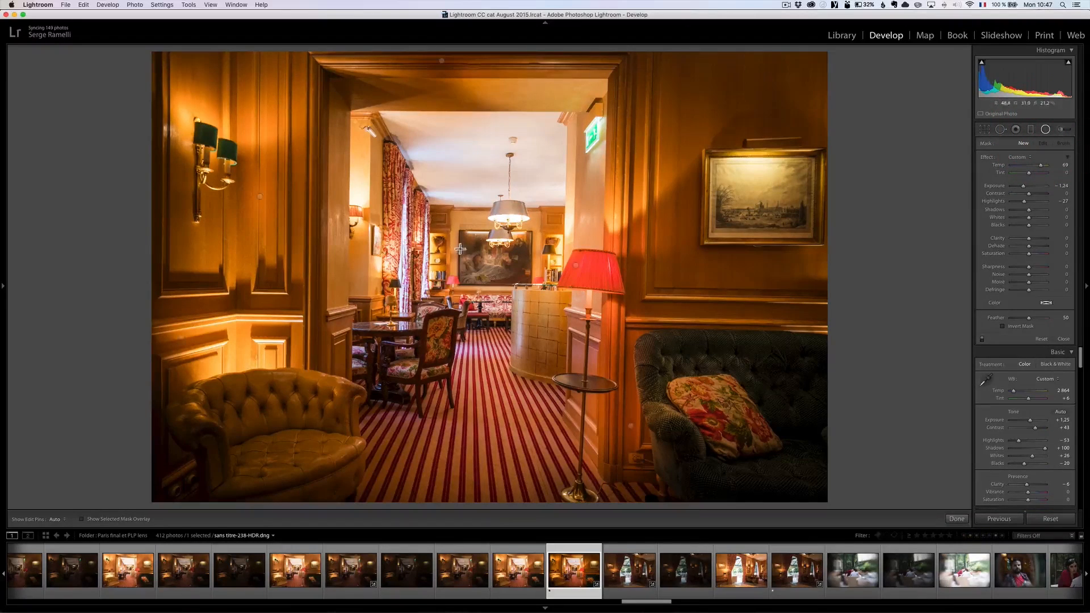
left_click(442, 61)
left_click_drag(443, 80, 210, 131)
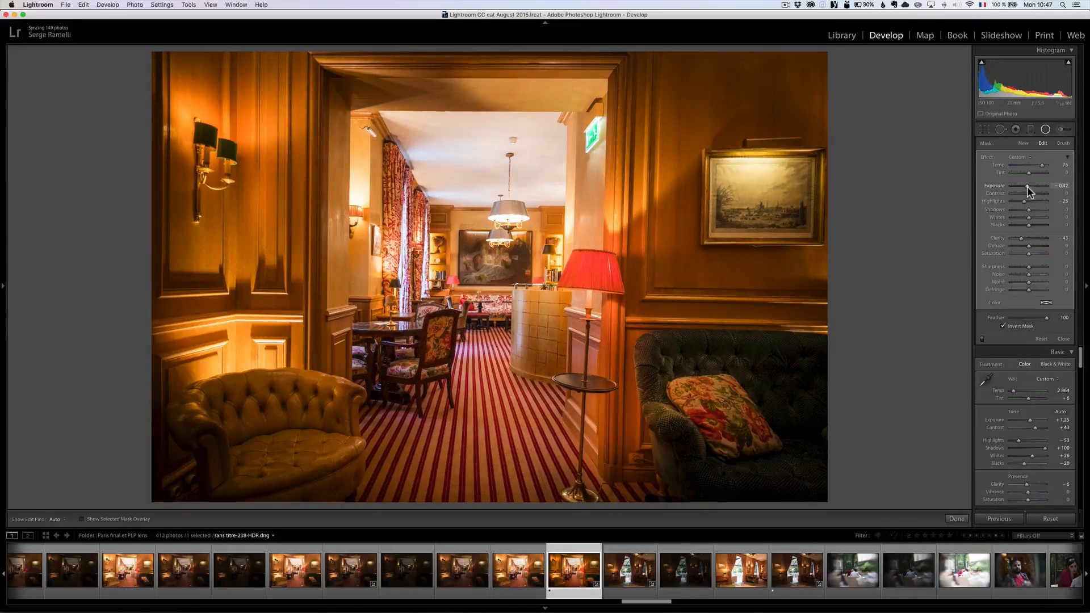
left_click_drag(1030, 190, 1033, 189)
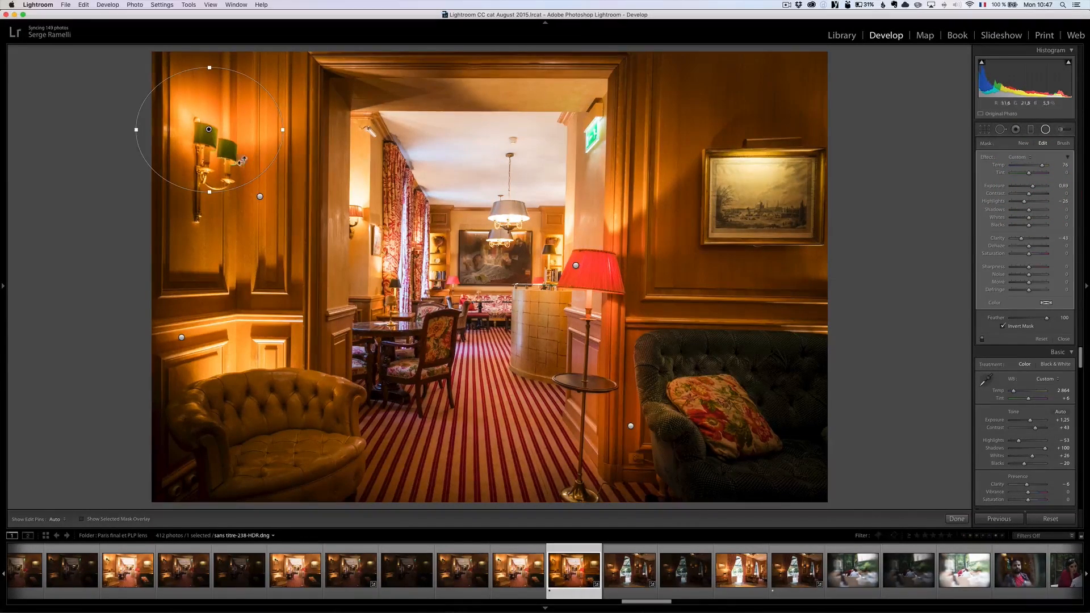
Move the left panel's radial filter beneath the framed painting and lower the red lampshade's radial filter to the lamp pole
left_click(260, 196)
left_click_drag(257, 195, 689, 274)
left_click_drag(771, 274, 771, 259)
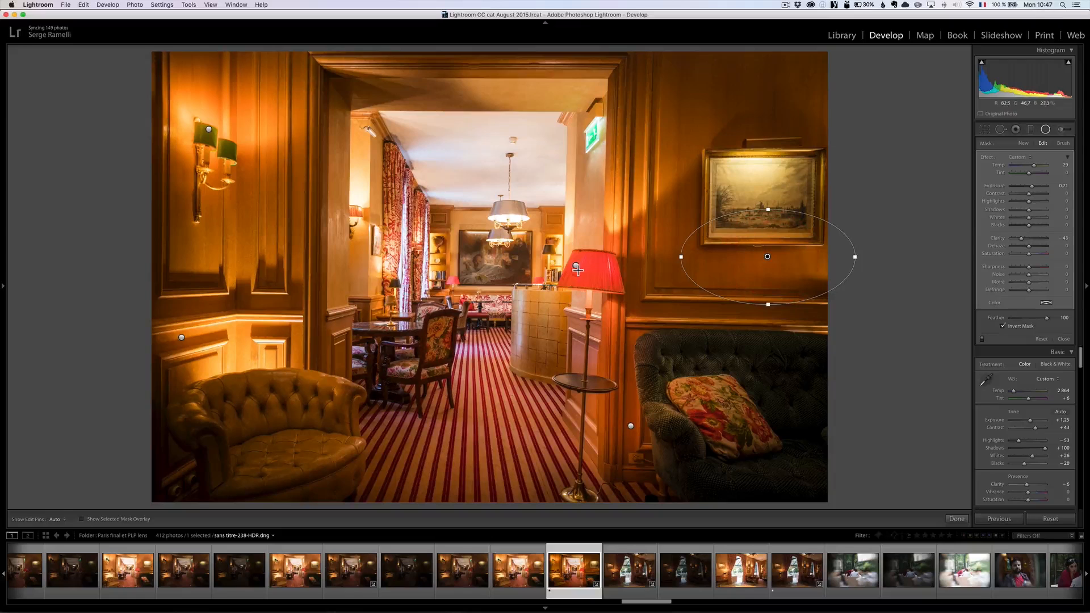
left_click(576, 267)
left_click_drag(577, 266, 581, 342)
Remove the radial filter near the dark sofa's cushion and compare the photo with the radial filters off and on
left_click_drag(633, 426, 697, 423)
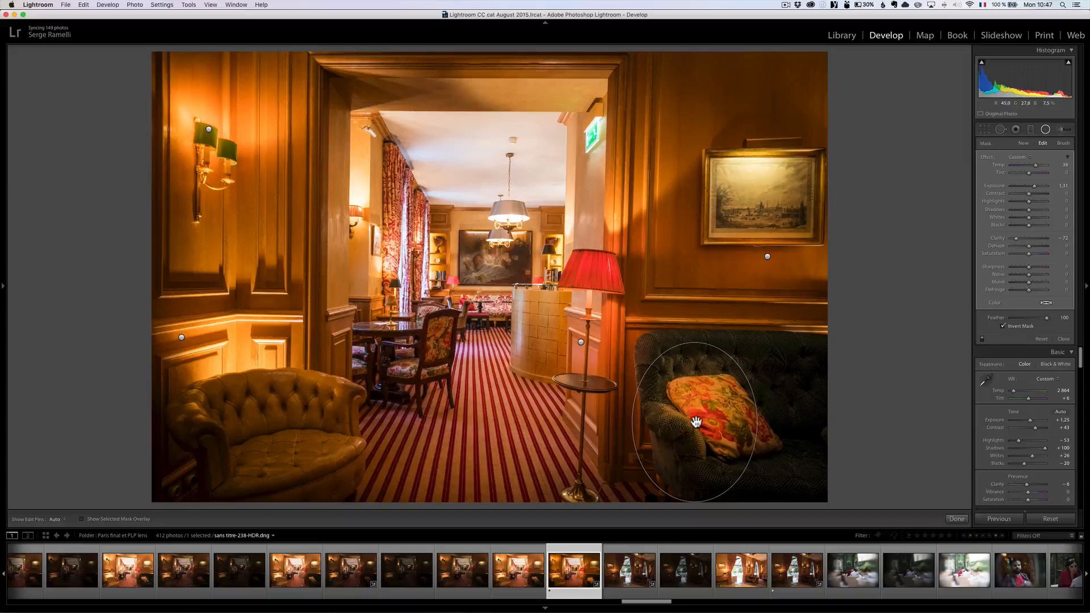
key("BackSpace")
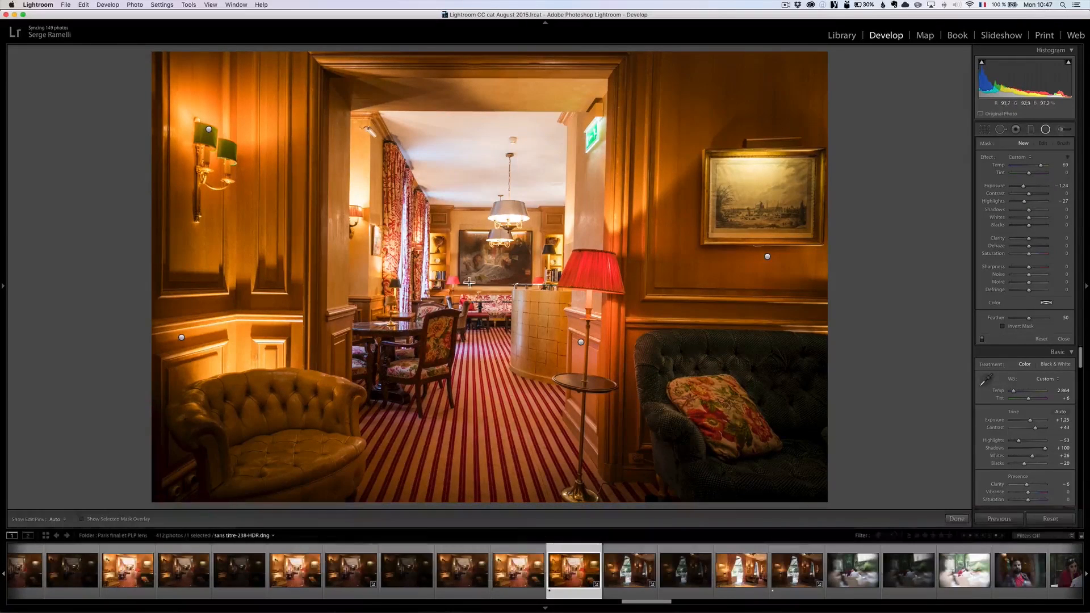
left_click(982, 340)
left_click(982, 341)
Set up an Adjustment Brush from the Exposure preset with Auto Mask off, Exposure 1.12 and Temp −24
left_click(1061, 130)
left_click(1029, 159)
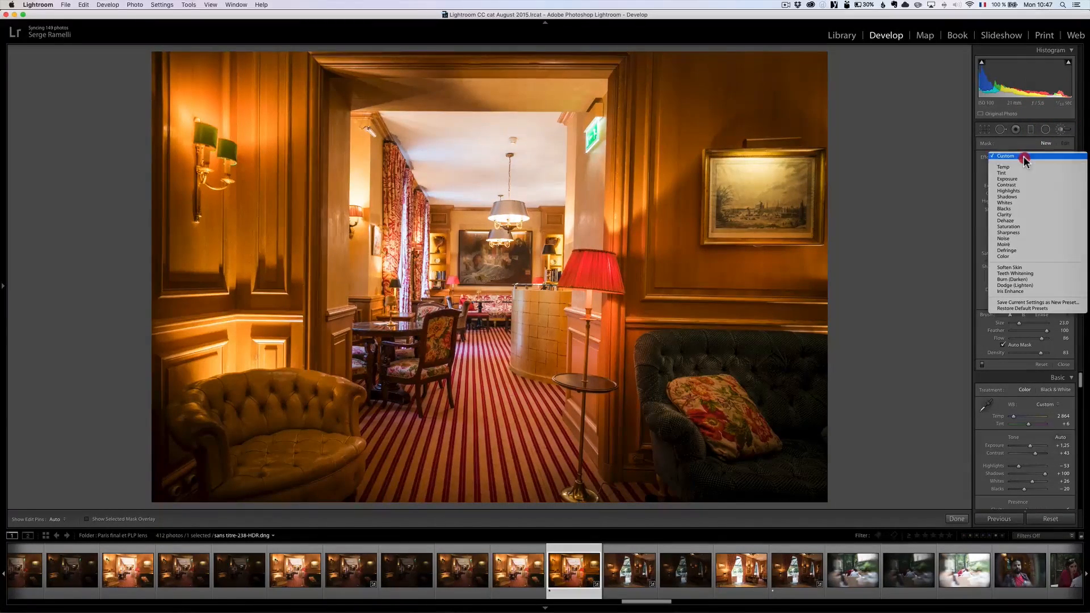
left_click(1023, 176)
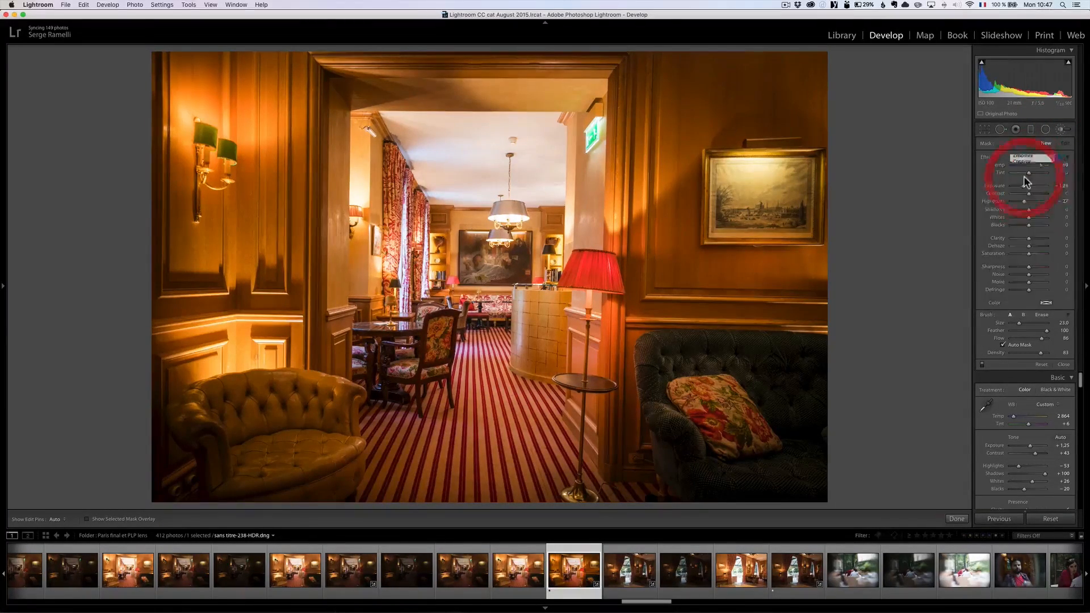
left_click(1020, 346)
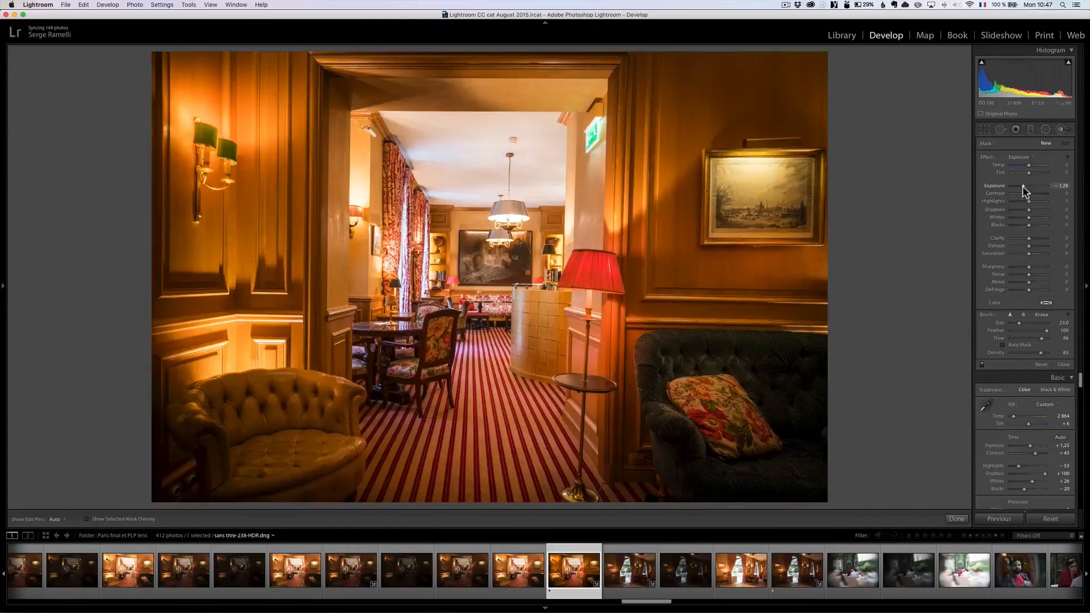
left_click_drag(1029, 165, 1024, 165)
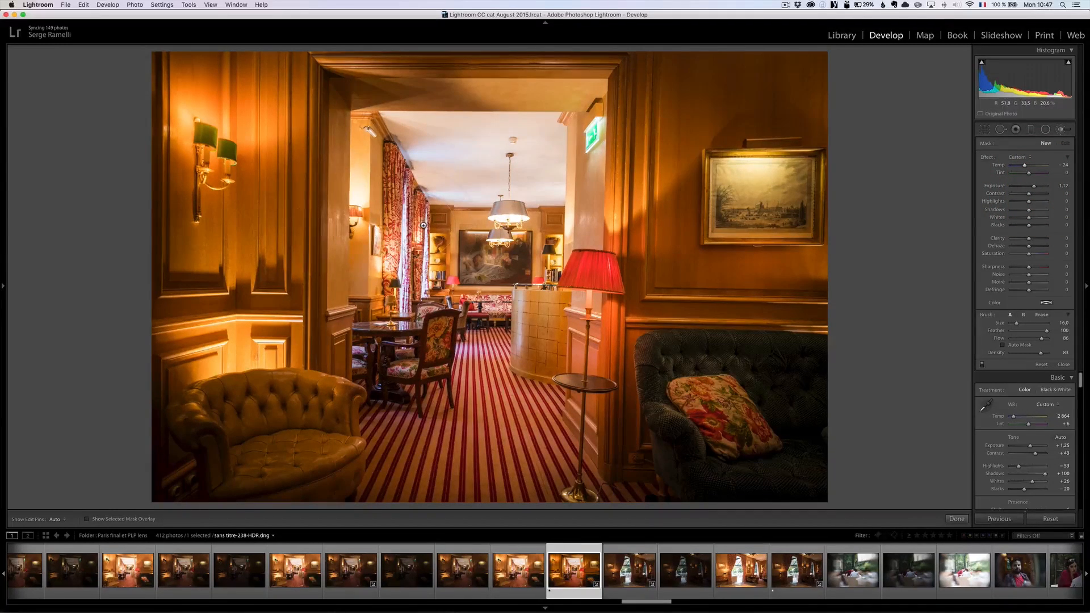
Brush over the room beyond the doorway and its striped carpet, cool the brushed area's Temp to about −56, and close the brush
left_click_drag(430, 229, 502, 407)
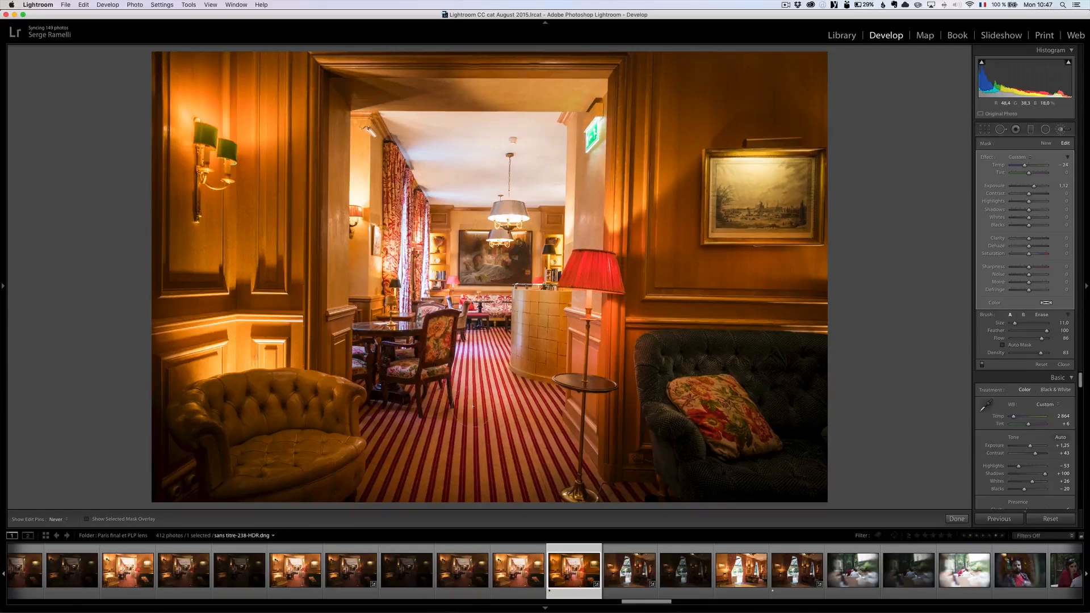
left_click_drag(431, 230, 532, 397)
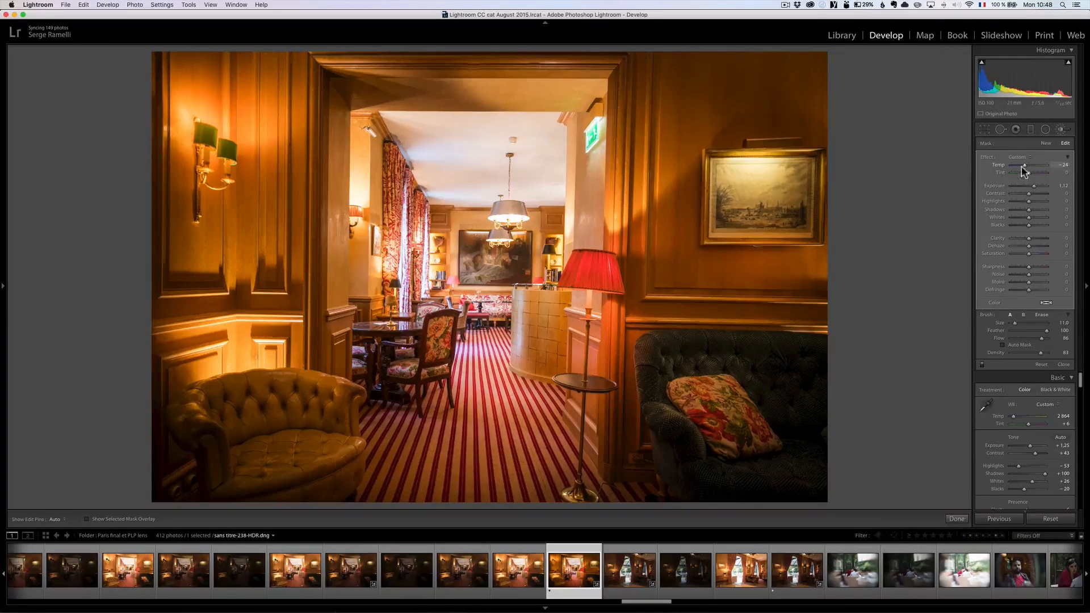
left_click_drag(1024, 166, 1015, 167)
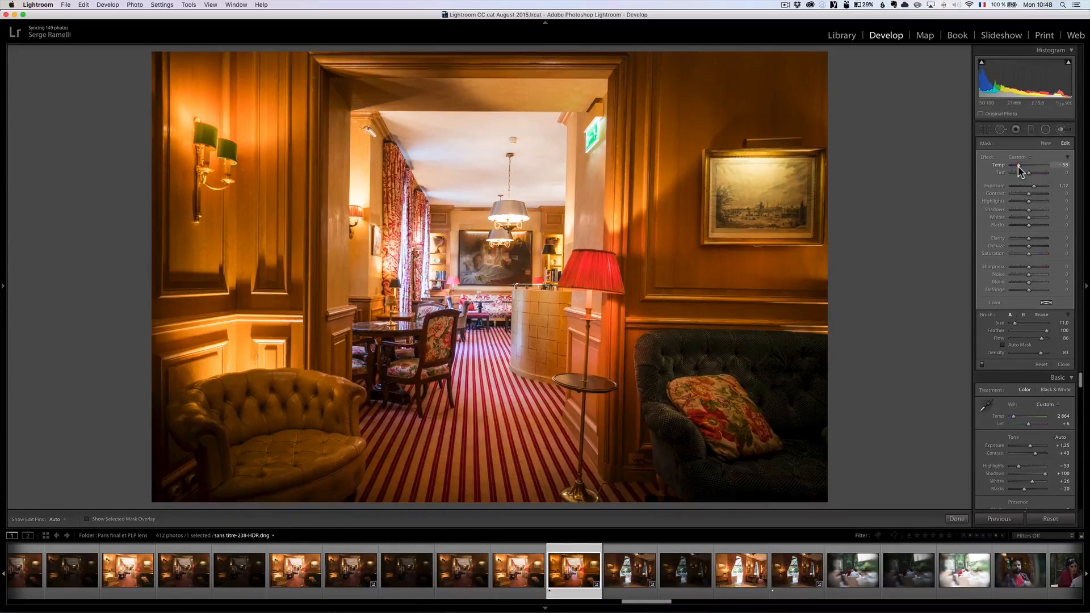
left_click_drag(1017, 166, 1020, 166)
left_click(1063, 364)
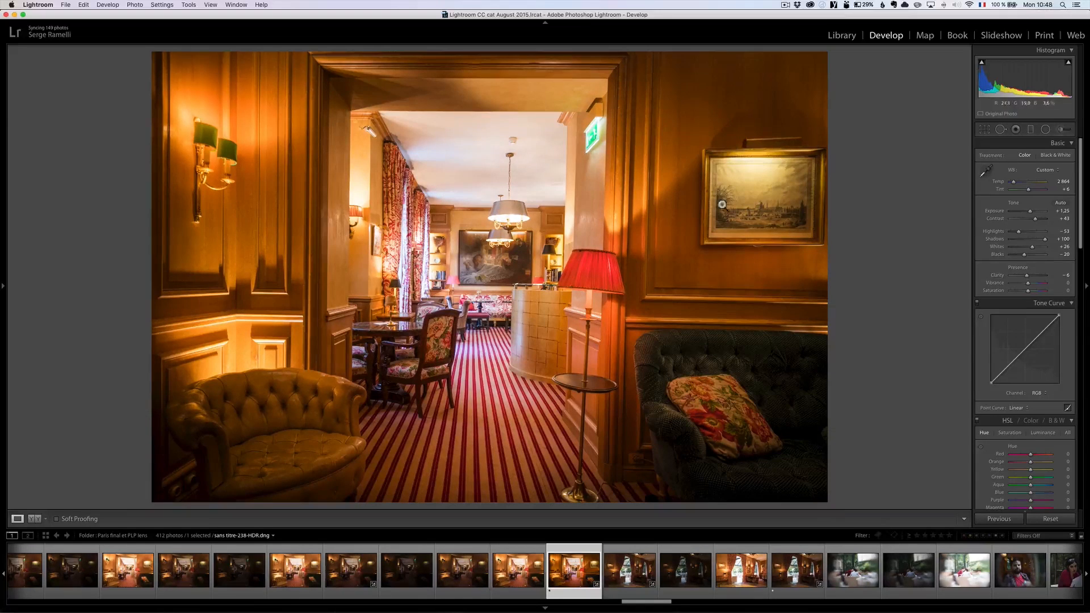
Close the crop without changing it and disable the Upright perspective correction on the lounge photo
left_click(985, 130)
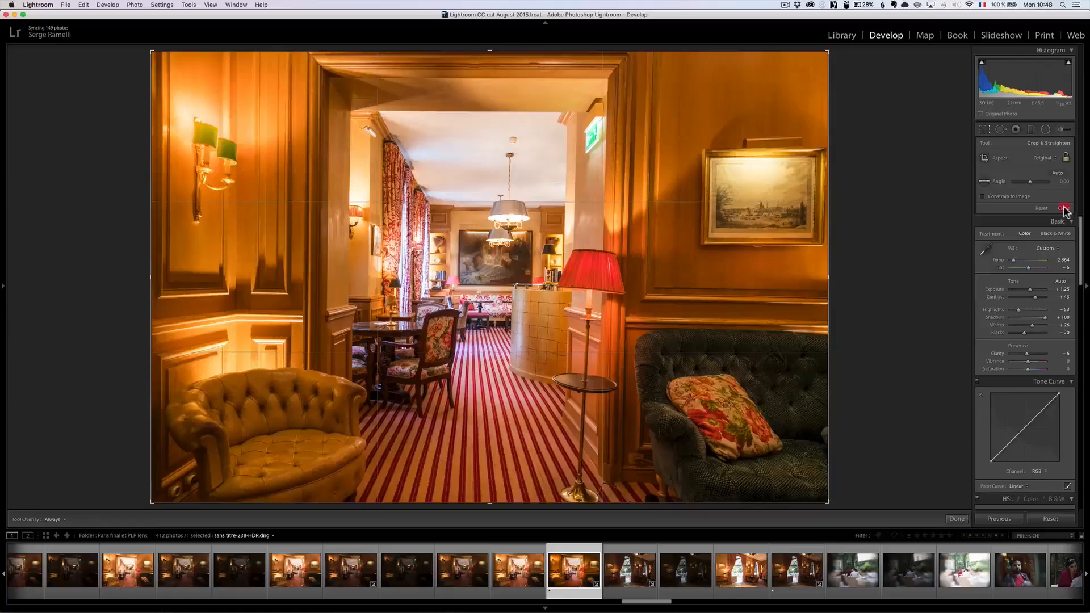
left_click(1063, 208)
left_click_drag(1080, 236, 1086, 402)
left_click(995, 386)
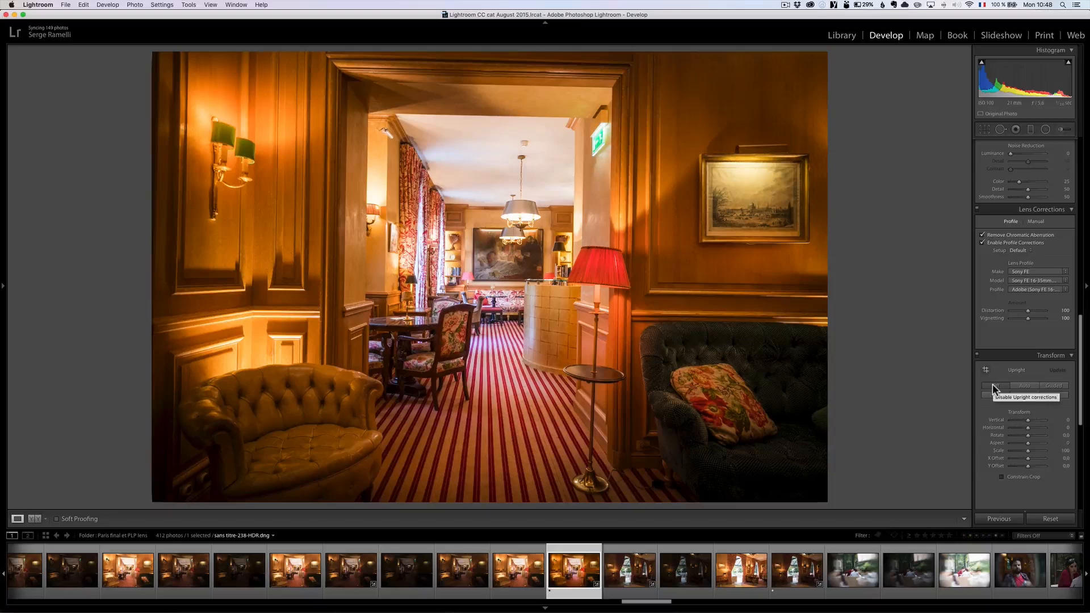
Straighten the lounge photo by rotating the crop to an angle of about −0.97 and apply it
left_click(984, 129)
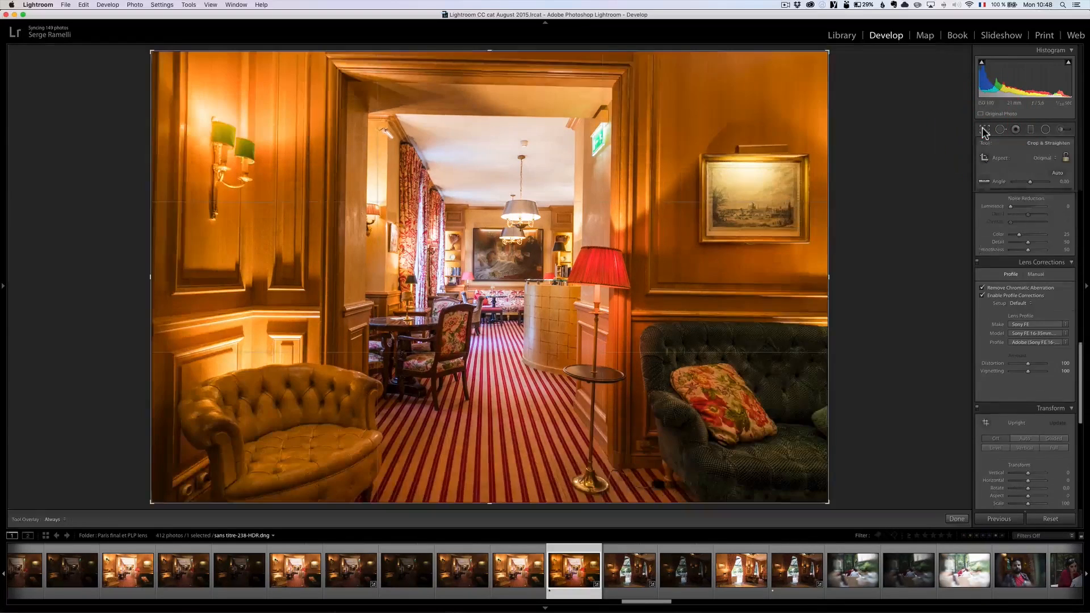
left_click_drag(851, 187, 854, 182)
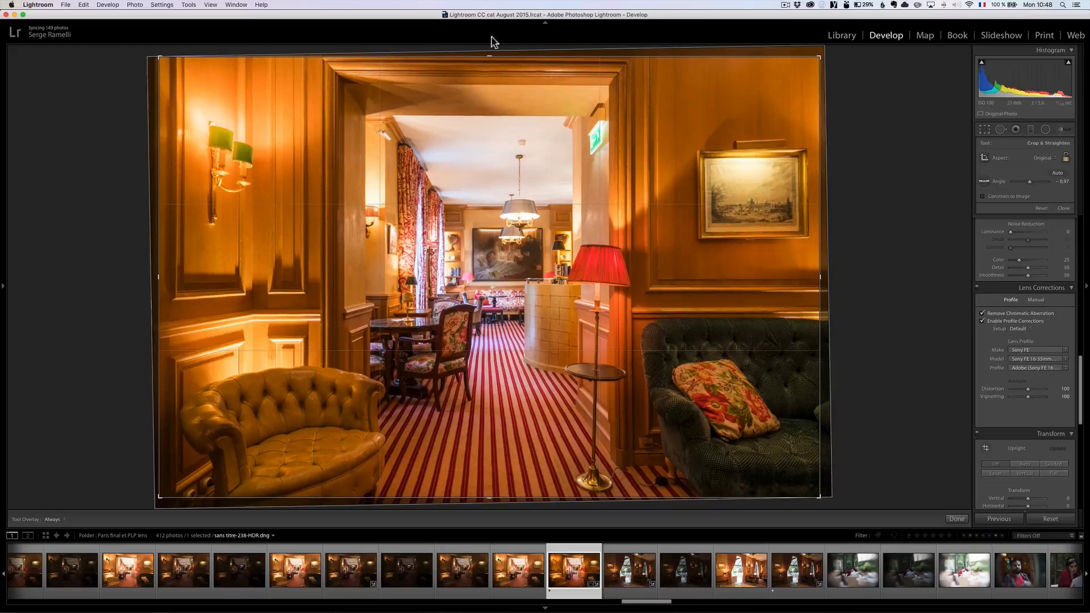
key("Return")
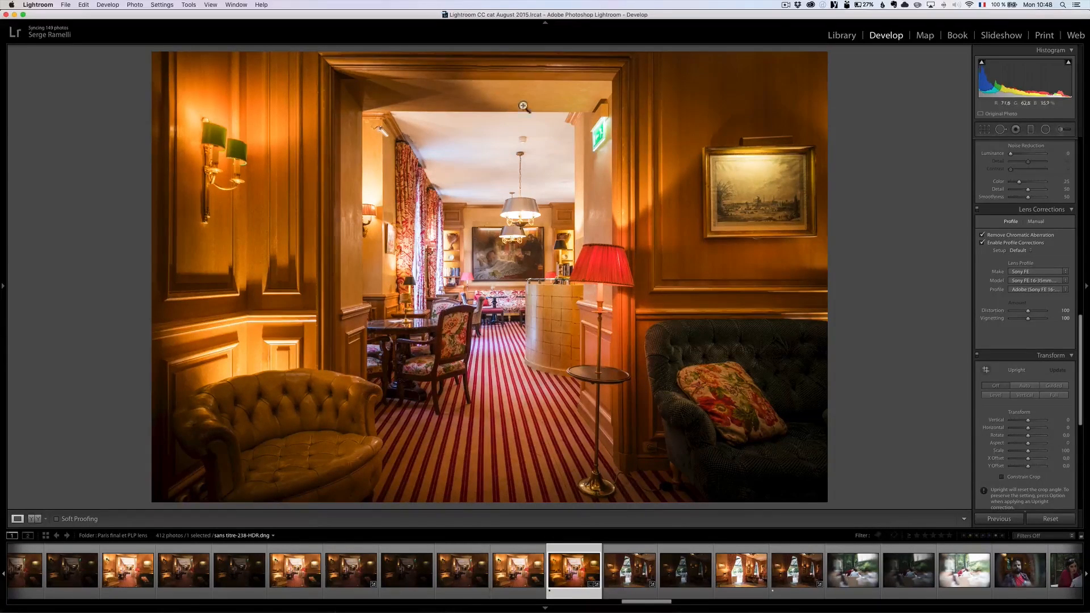
Raise the lounge photo's Highlights to −41 and its Exposure to +1.35
scroll(1067, 294, "up", 10)
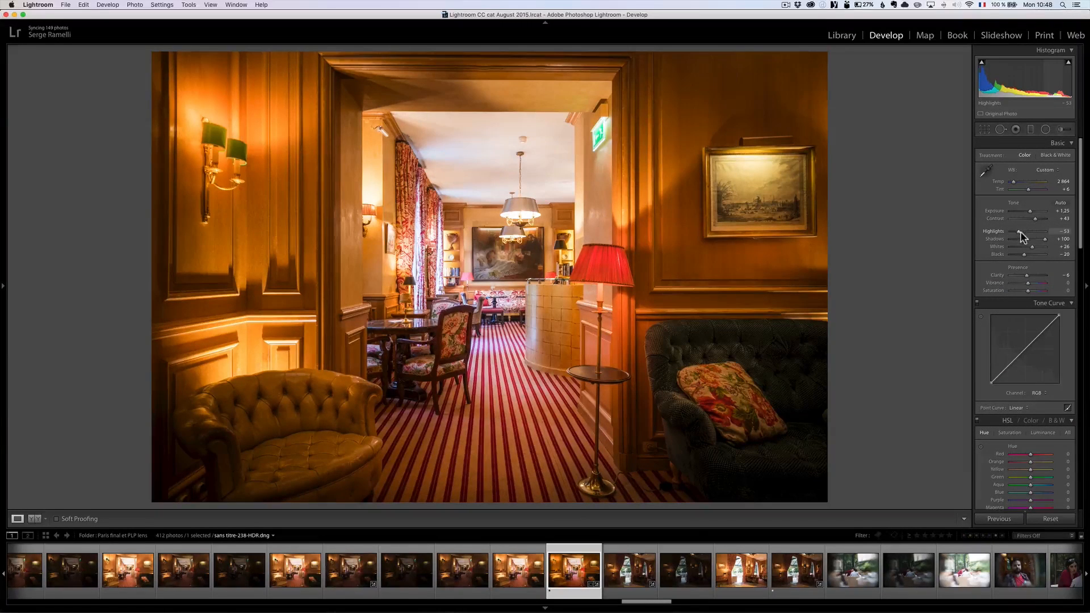
left_click_drag(1020, 235, 1030, 211)
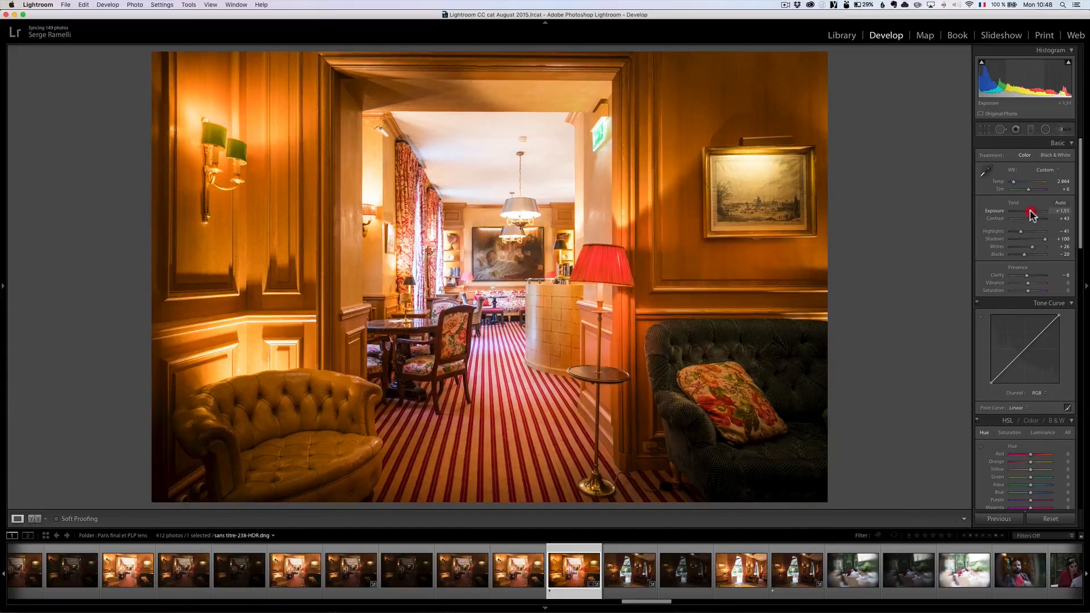
left_click_drag(1030, 210, 1031, 210)
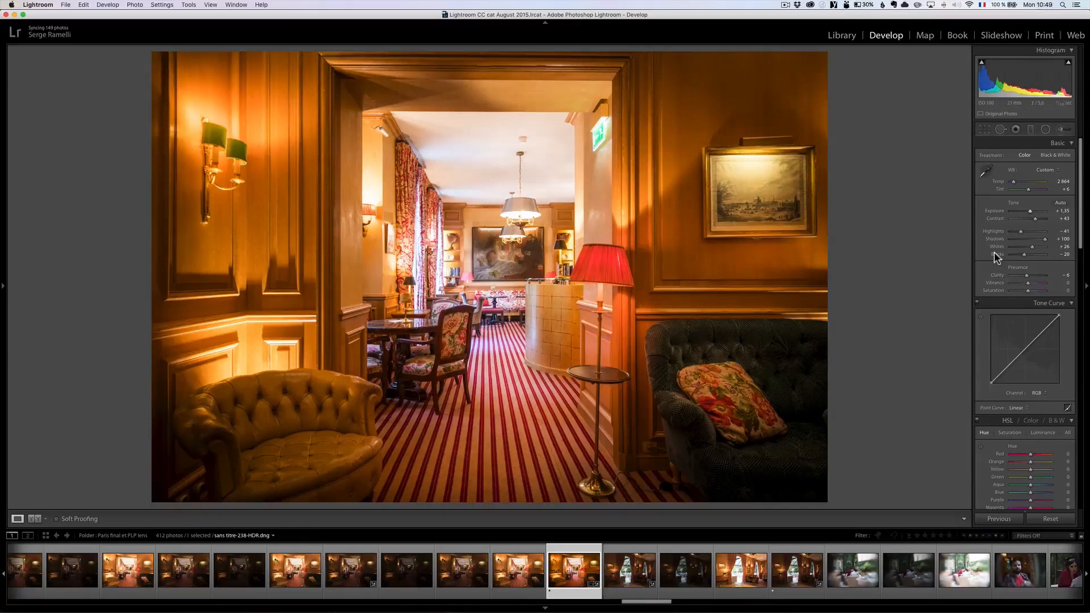
Select the lounge photo together with the two finished merged HDR salon photos and show all three in Survey view
left_click(570, 576)
left_click_drag(659, 601, 622, 601)
left_click(317, 579, "super")
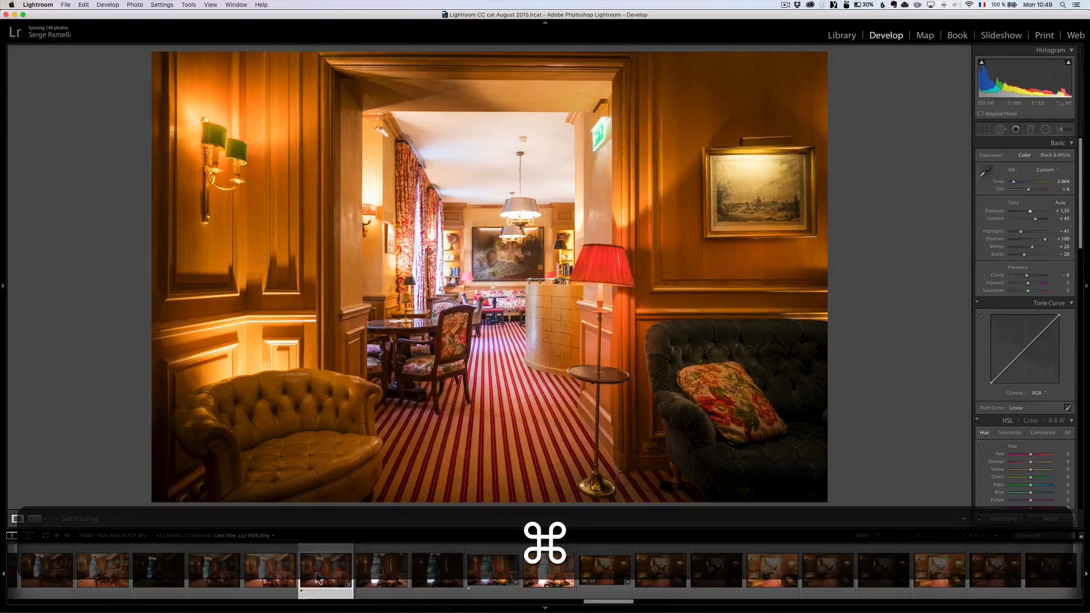
left_click(491, 576, "super")
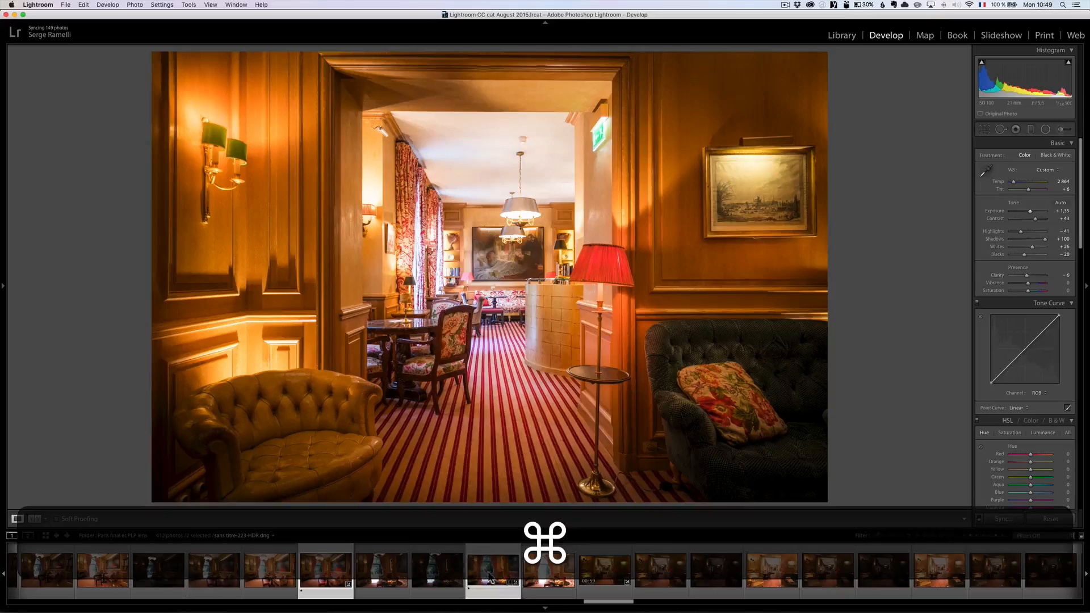
key("n")
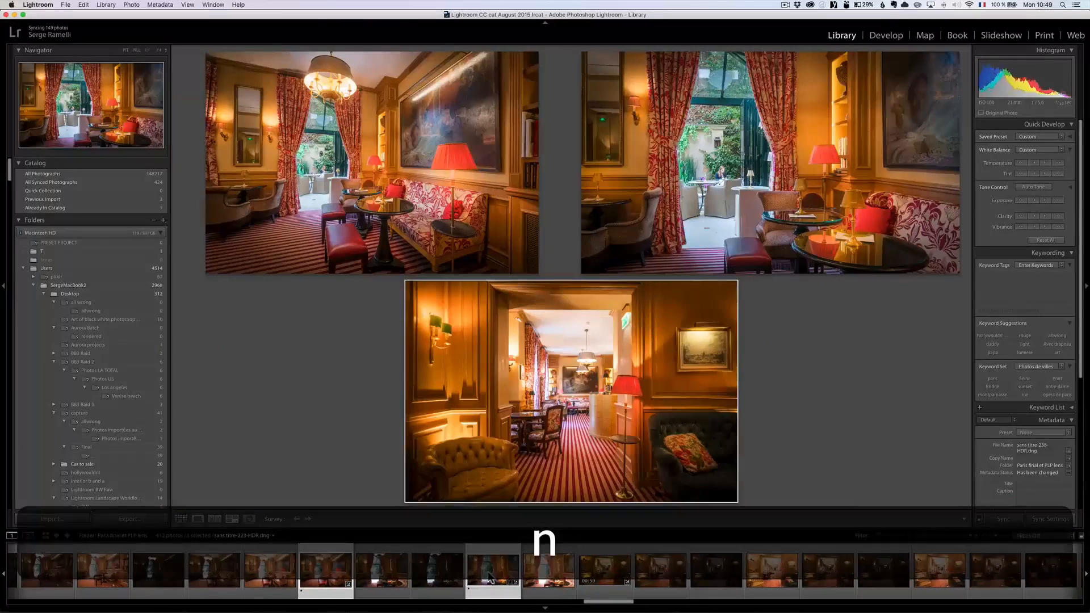
Examine the three surveyed photos enlarged and with lights out, restore the normal interface, and return to developing the lounge photo
key("shift+Tab")
key("shift+l")
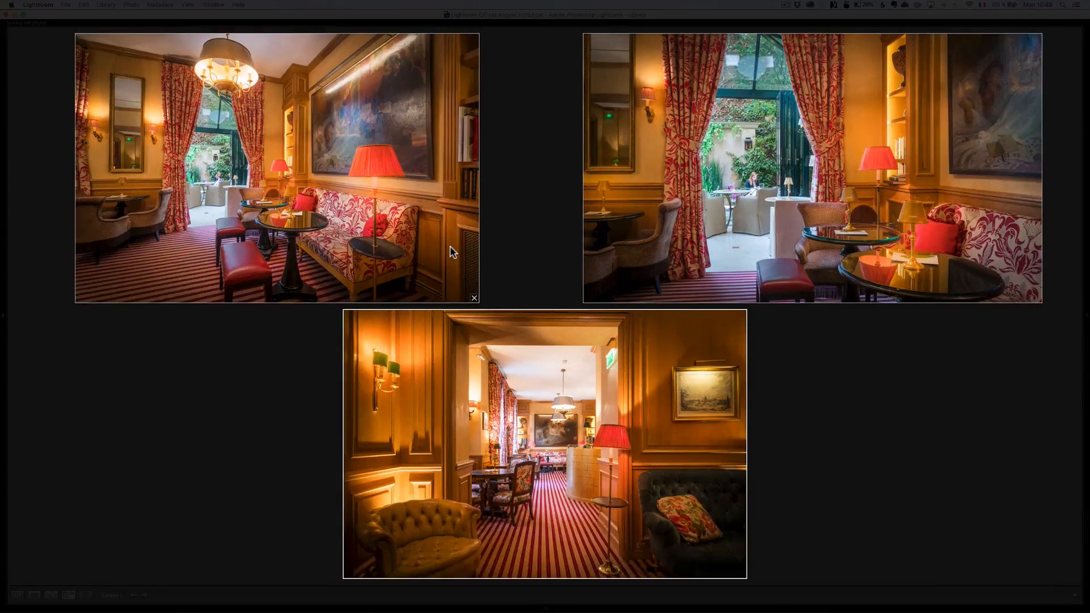
key("shift+Tab")
key("l")
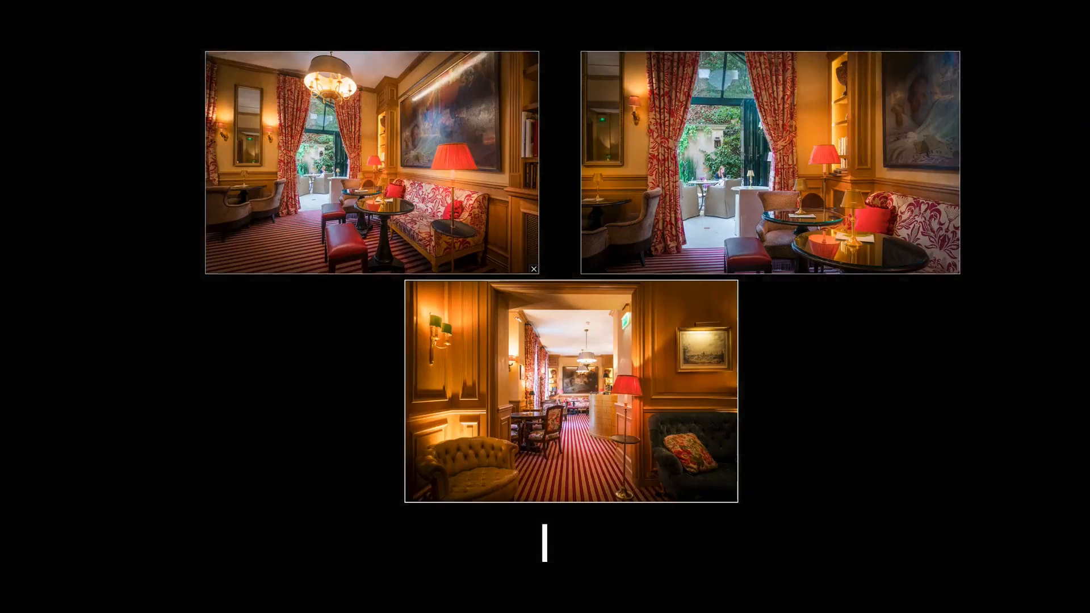
key("l")
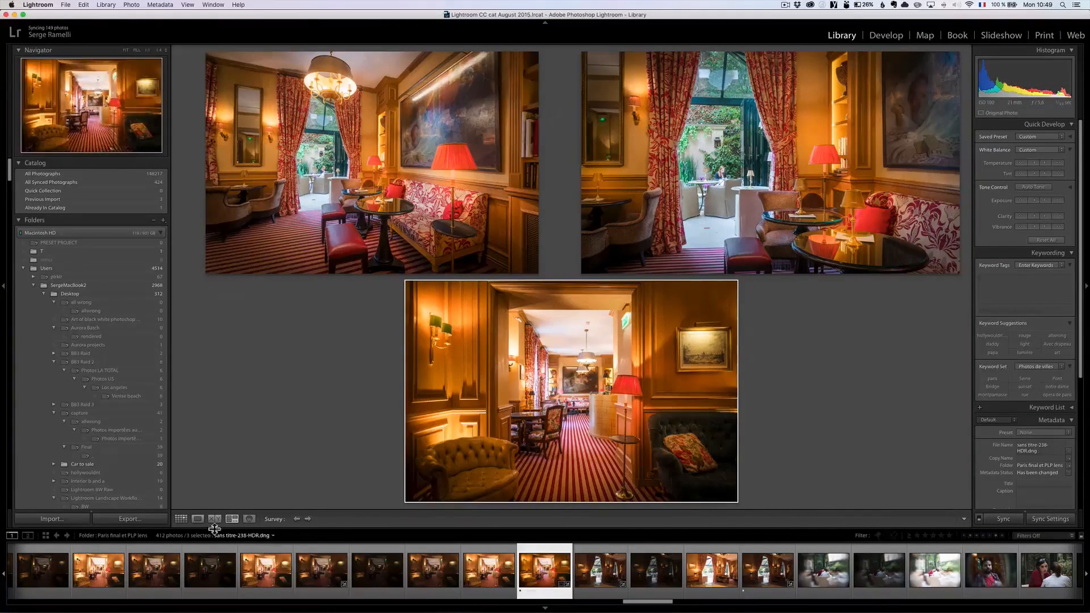
left_click(197, 519)
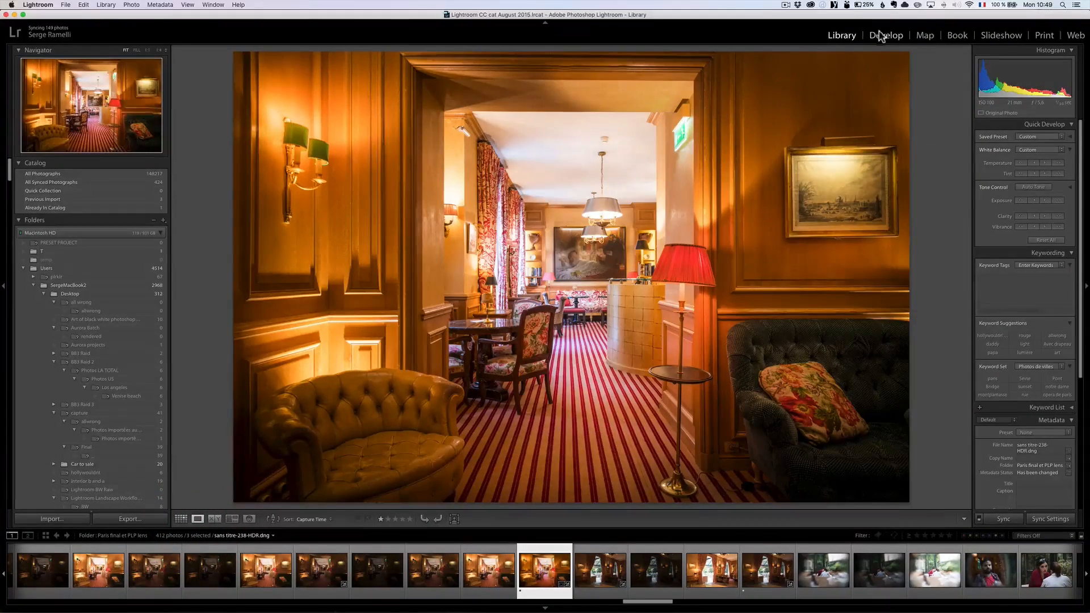
left_click(885, 38)
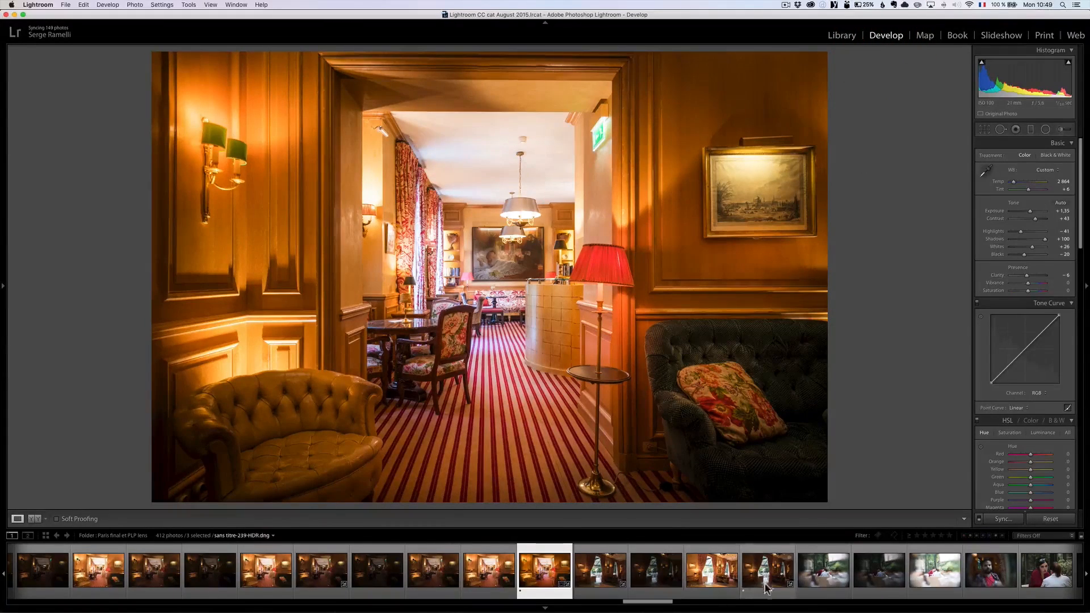
Look through the three bracketed exposures of the room with garden windows and select their merged HDR photo
left_click(600, 571)
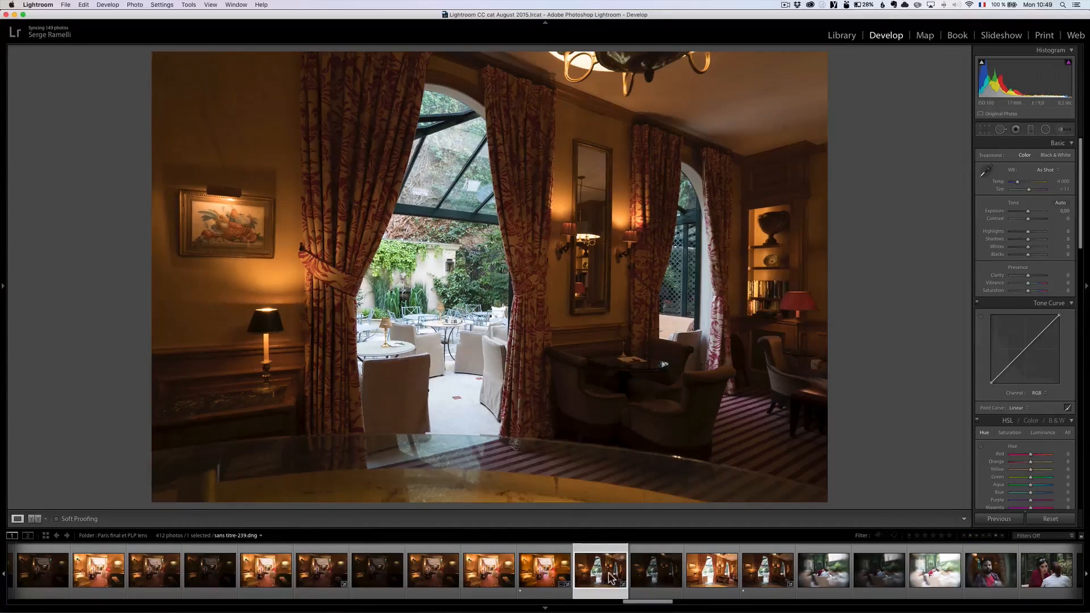
left_click(652, 579)
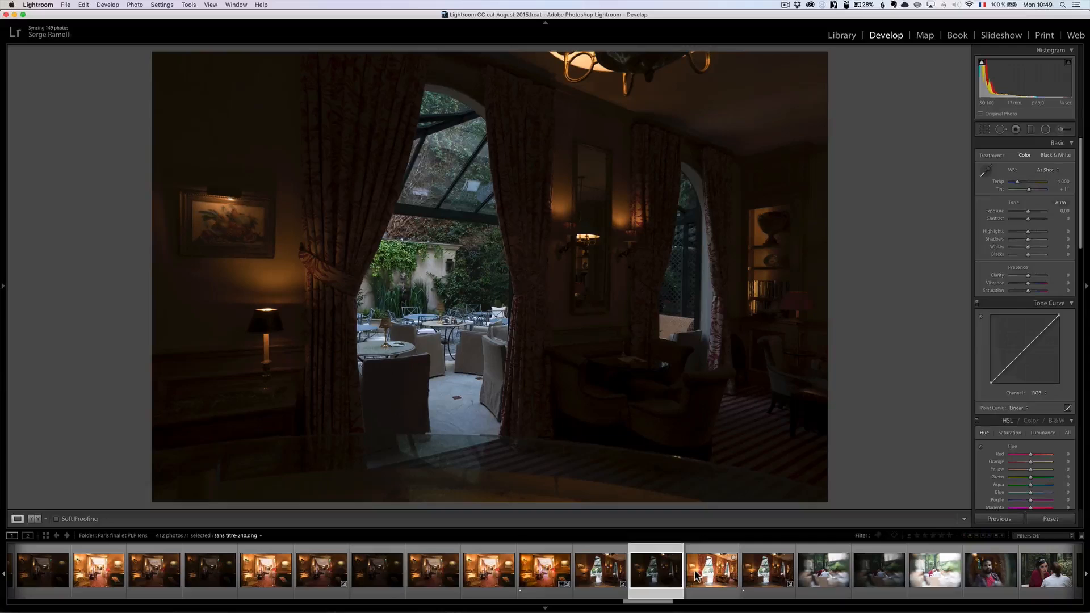
left_click(698, 575)
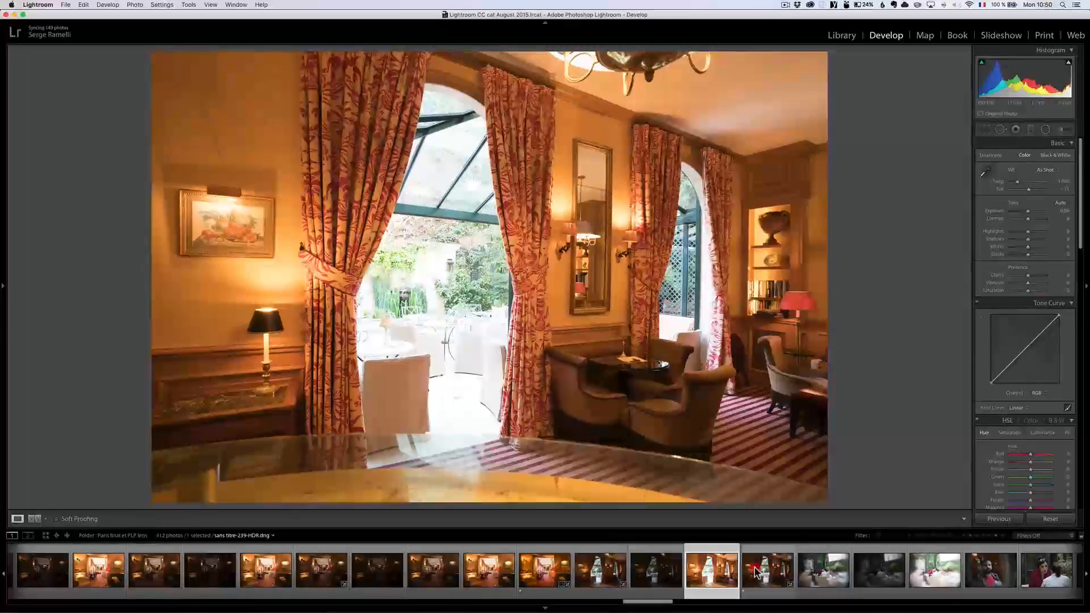
left_click(756, 572)
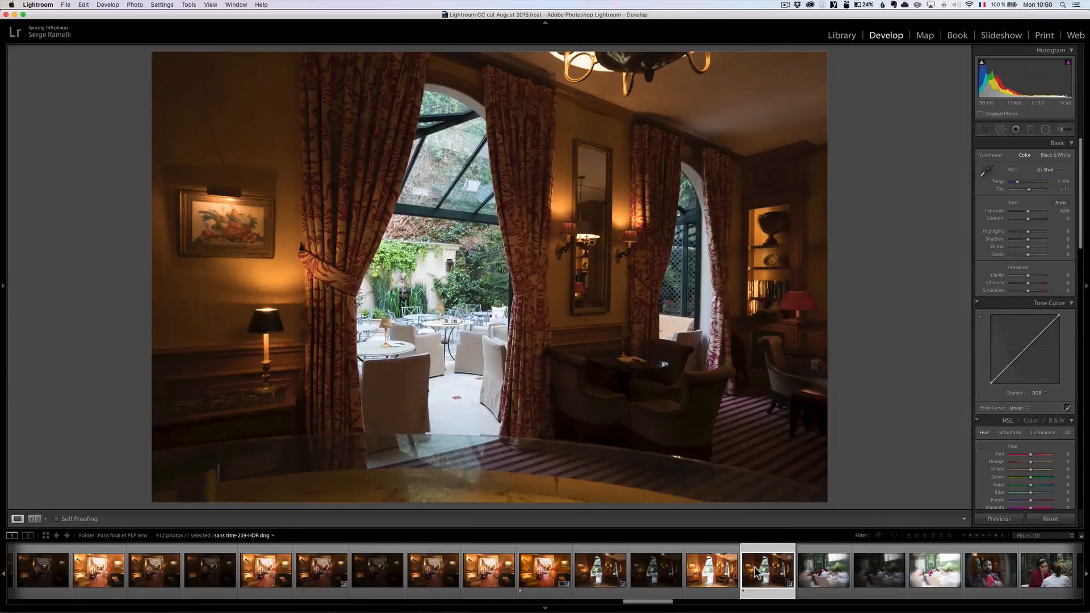
Try the copied develop settings on the merged garden-window photo and reset it
key("super+v")
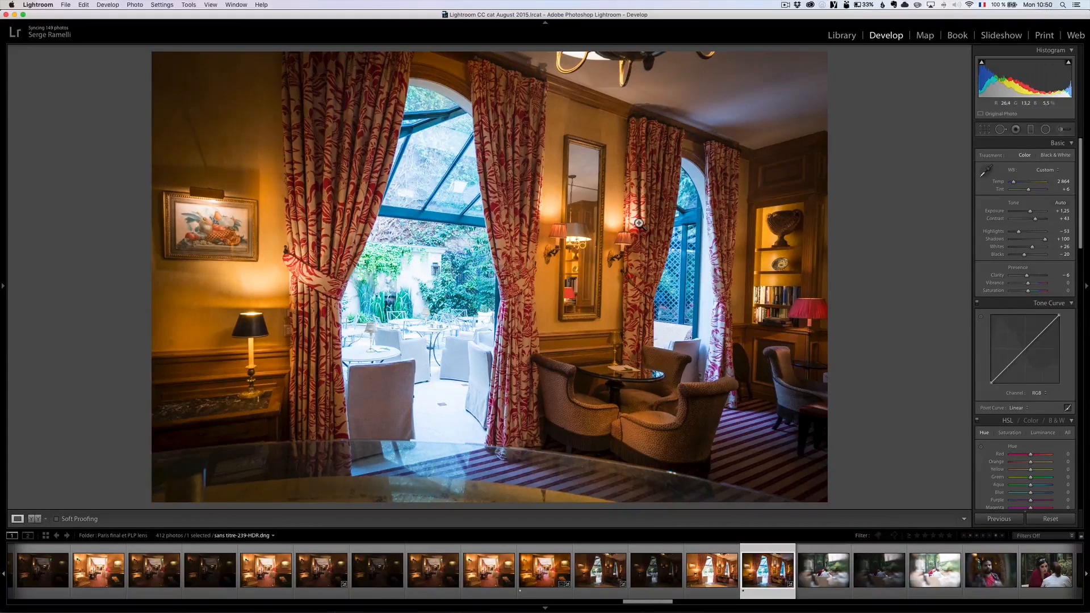
left_click(1064, 520)
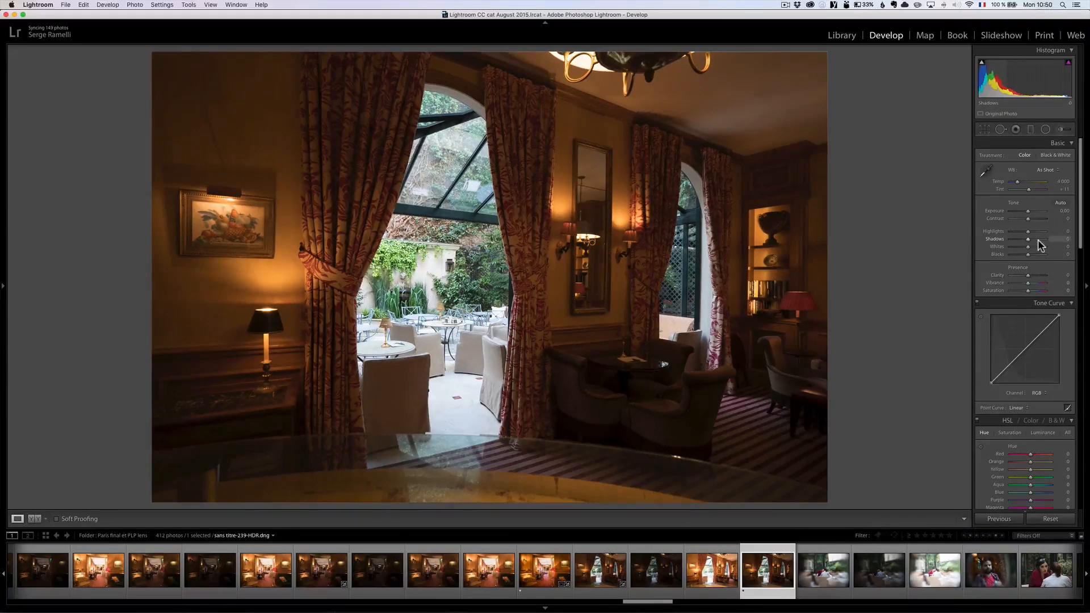
Set the merged garden-window photo's Shadows to +100, Highlights to −67 and Whites to +25
left_click(1050, 239)
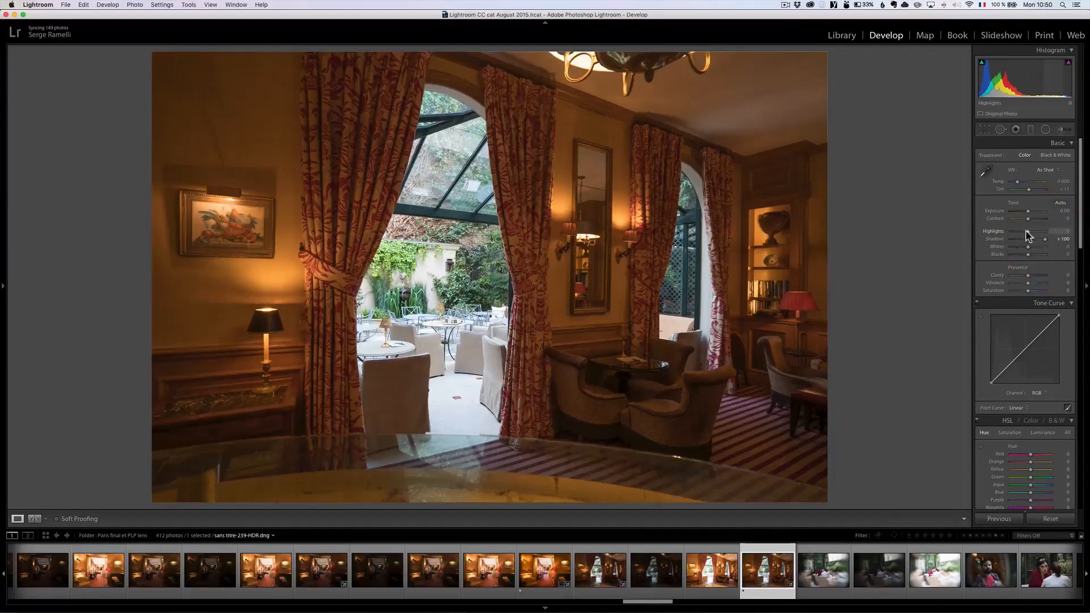
left_click(1013, 232)
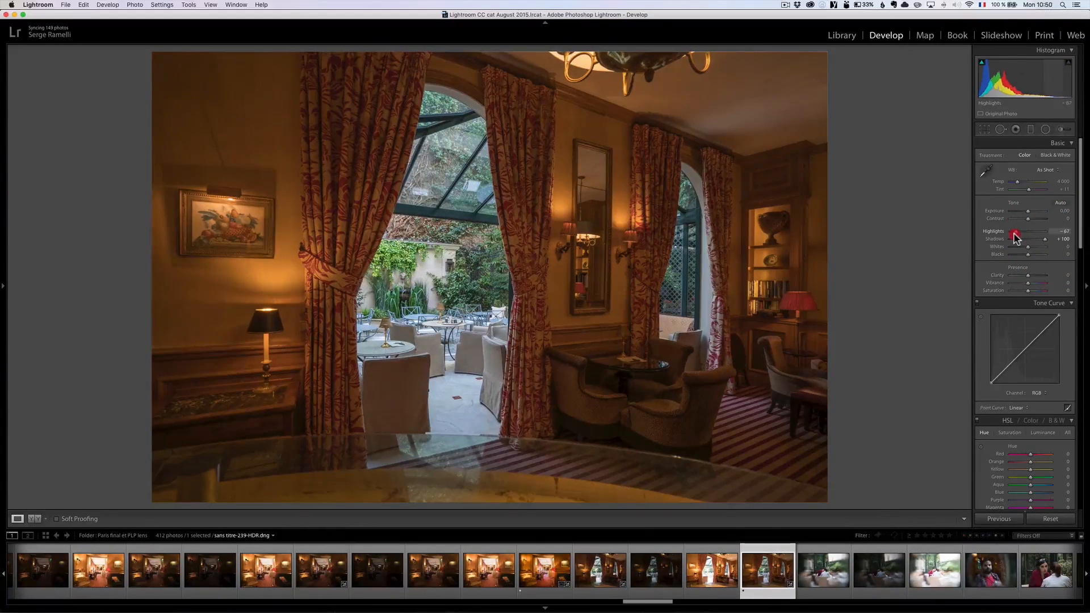
left_click(1029, 247)
key("alt")
left_click_drag(1031, 253, 1034, 247)
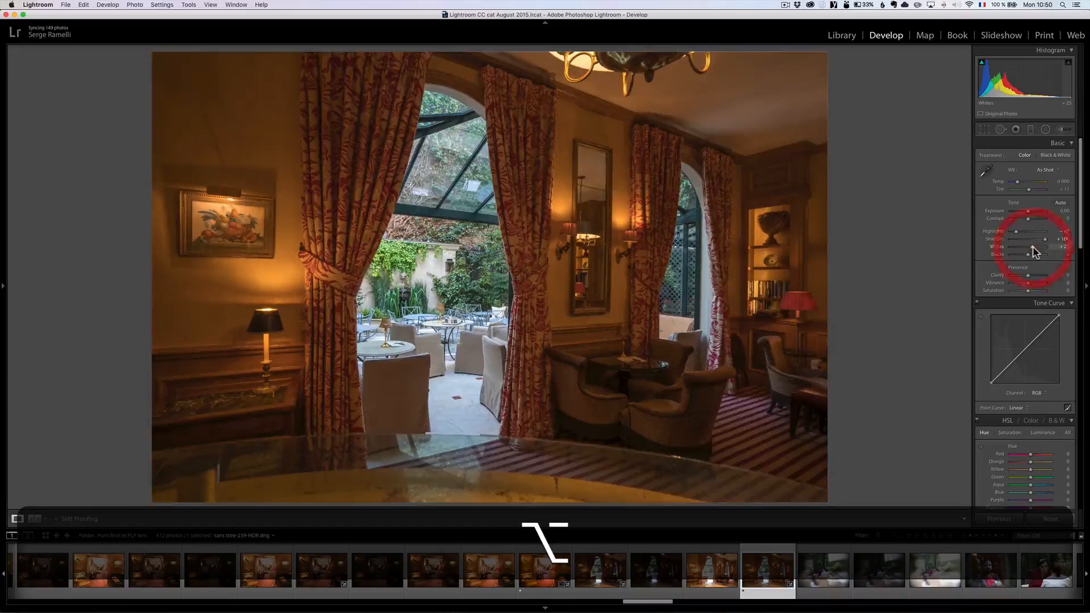
Compare with the first single exposure of the garden-window room and return to its merged HDR photo
left_click(593, 569)
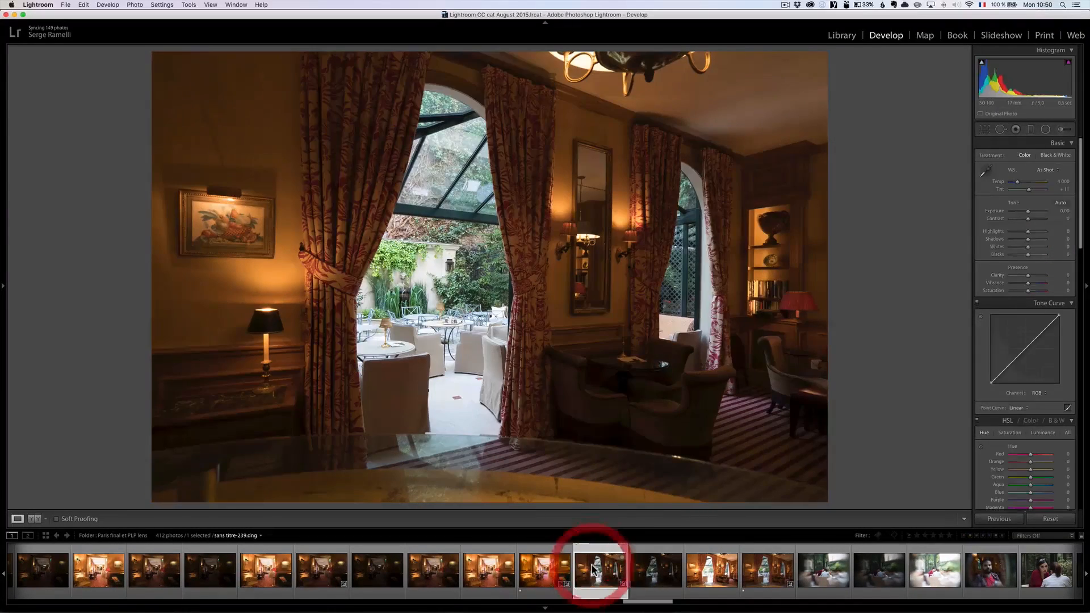
key("alt")
left_click_drag(1032, 254, 1030, 250)
left_click(767, 569)
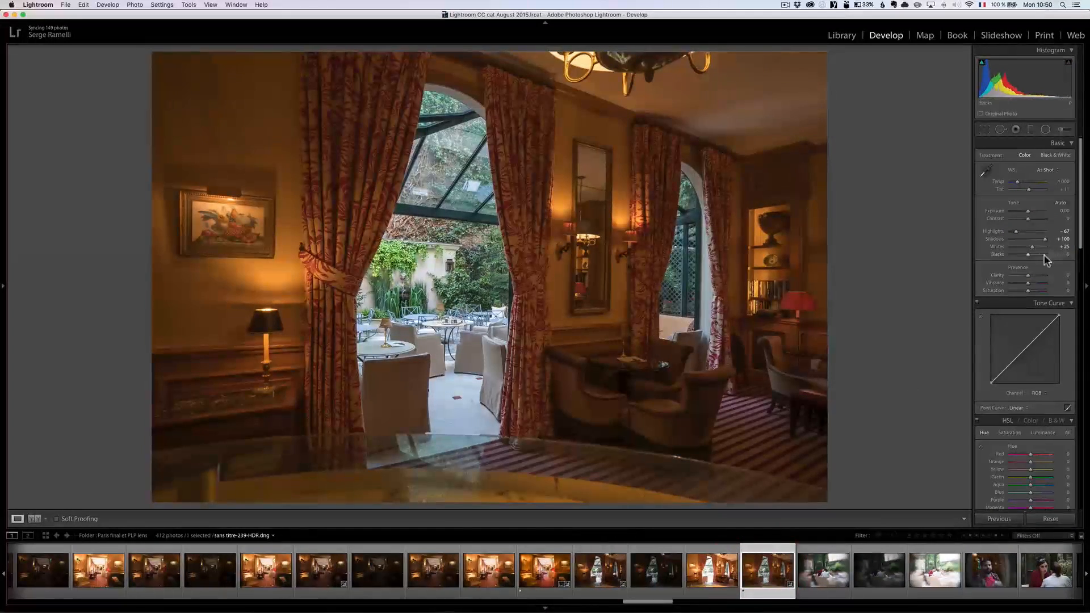
Set the merged garden-window photo's Whites to +41, Blacks to −13 and Exposure to +0.60
key("alt")
left_click_drag(1031, 247, 1024, 253)
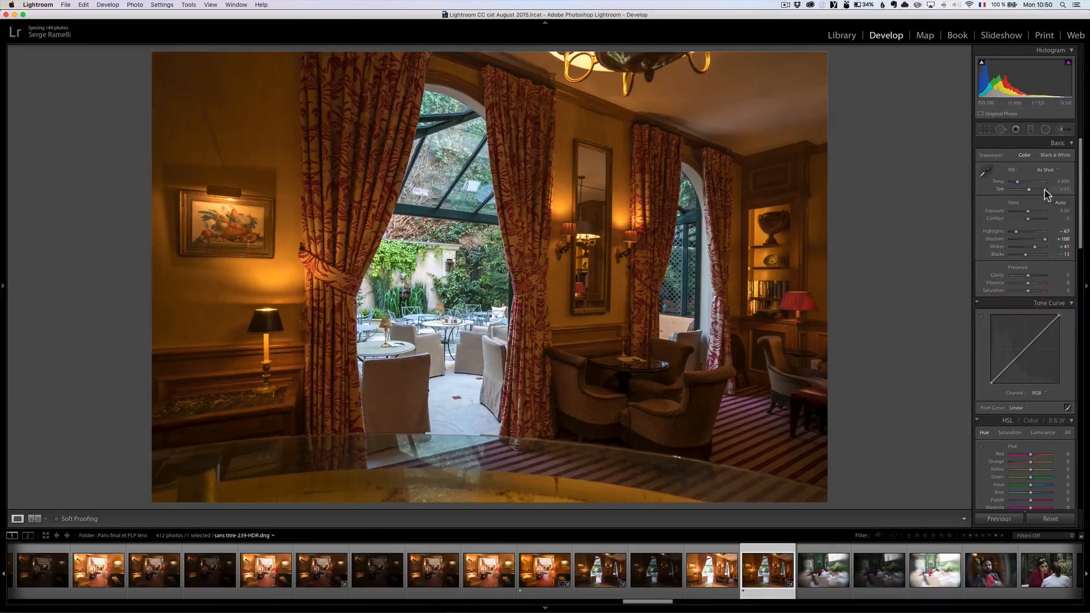
left_click_drag(1027, 210, 1029, 212)
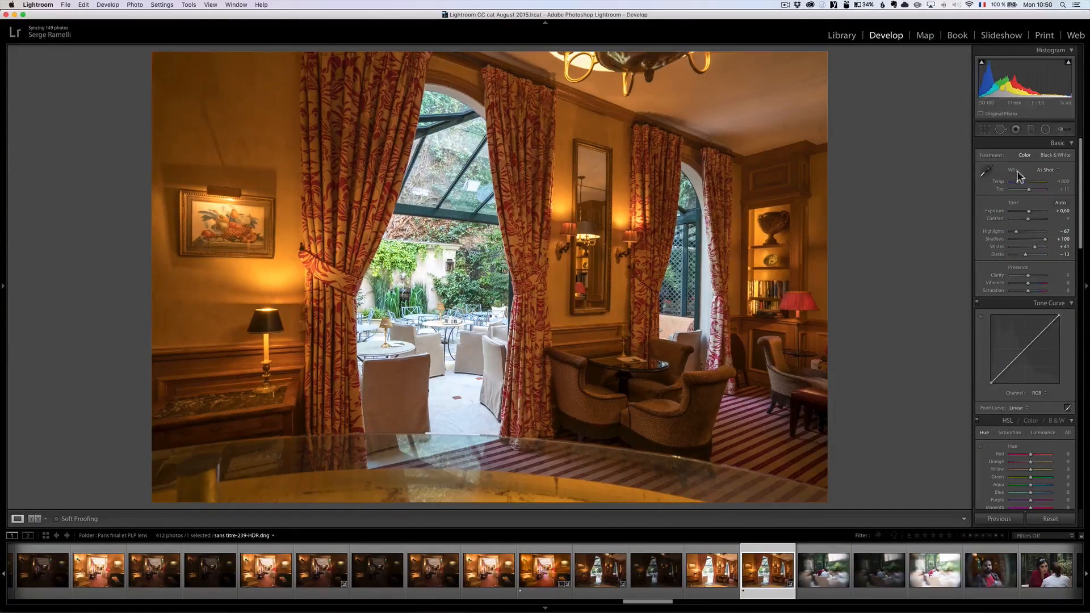
Cool the garden-window photo's white balance to a Temp of about 3233 and set Tint to +24
left_click_drag(1017, 186, 1015, 186)
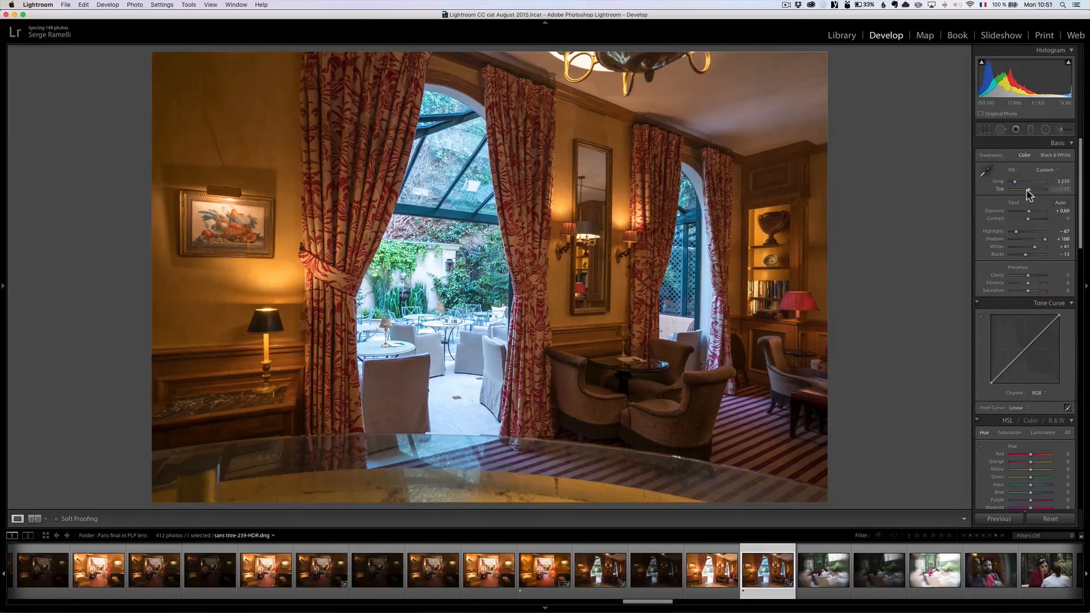
left_click_drag(1027, 189, 1030, 190)
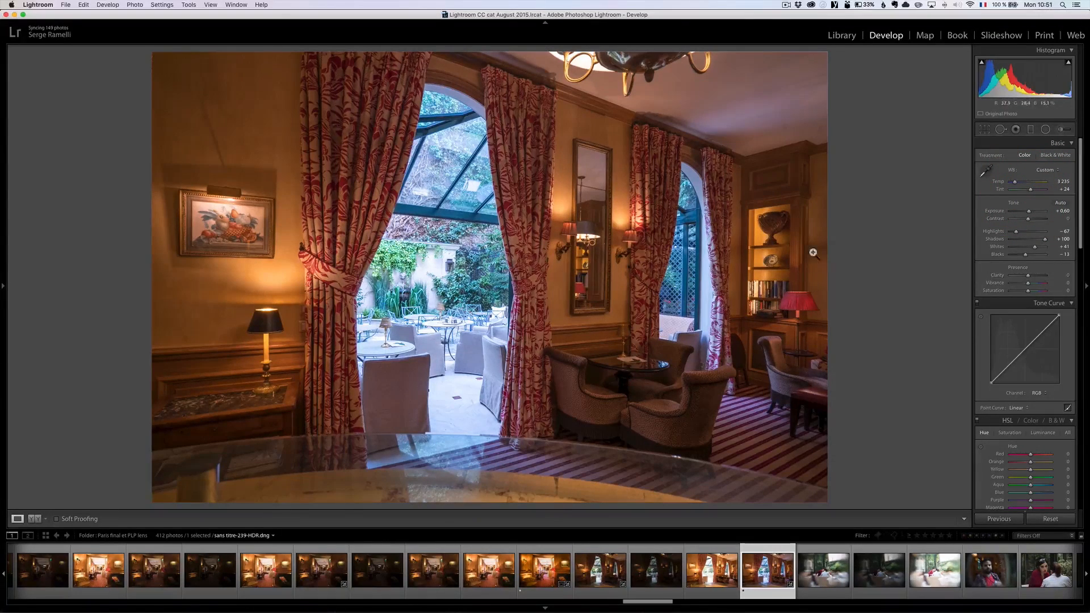
Set Contrast to +44, reset Blacks to 0 and raise Exposure to +0.85 on the garden-window photo
left_click_drag(1027, 218, 1028, 215)
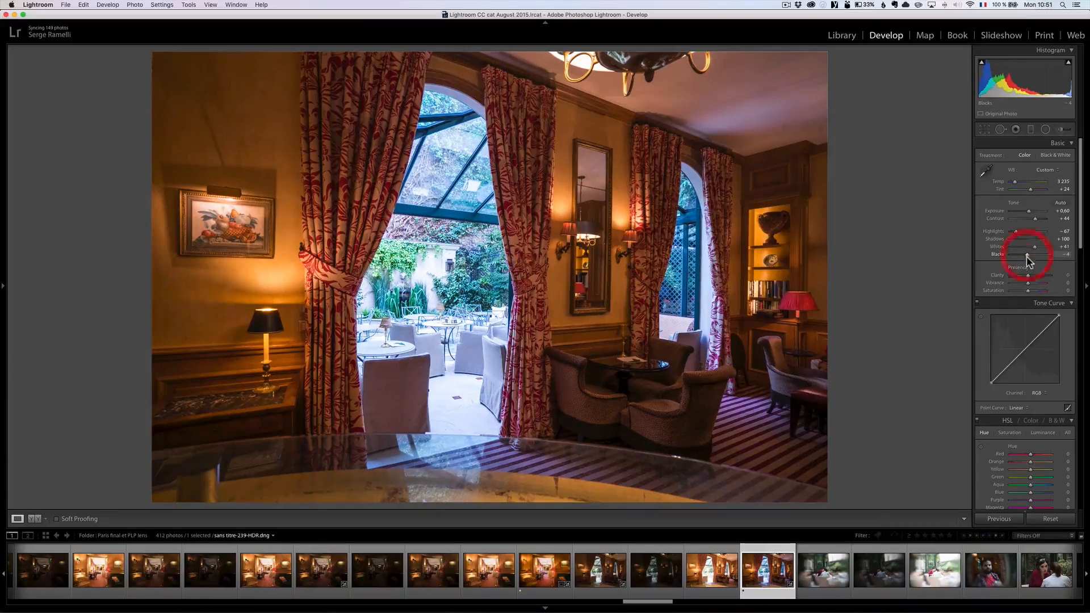
double_click(1026, 255)
left_click_drag(1028, 212, 1031, 214)
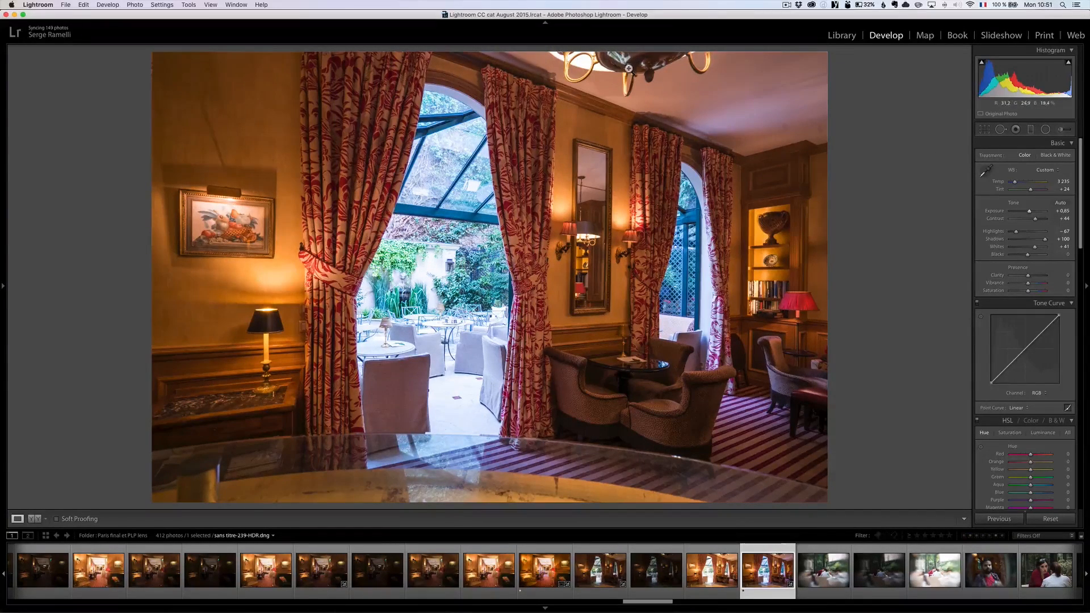
Crop out the chandelier at the garden-window photo's upper edge and the glass counter along its lower edge, and set Clarity to −11
left_click(985, 130)
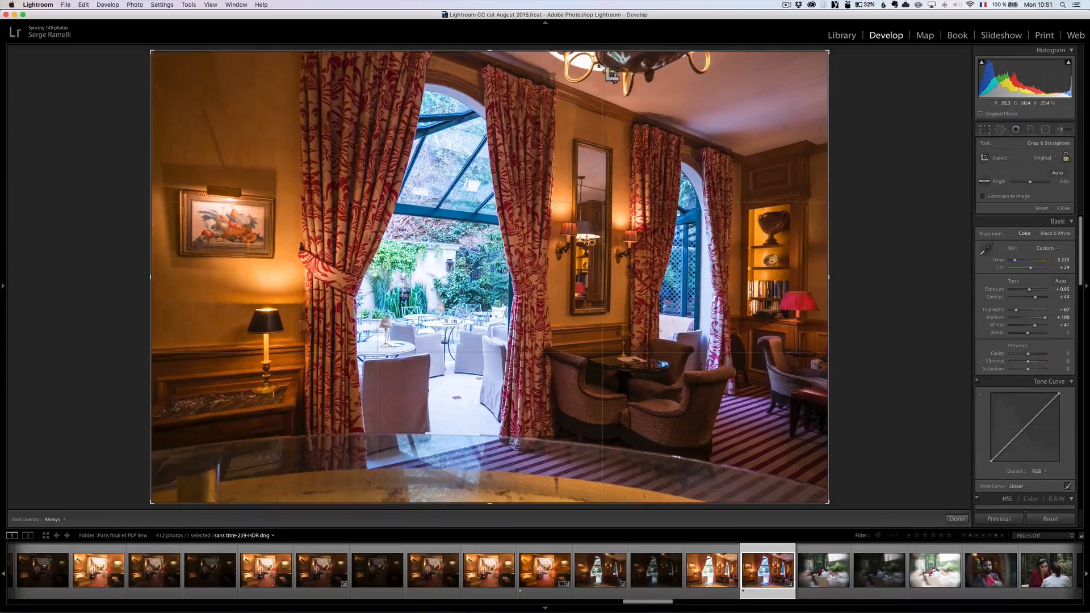
left_click_drag(489, 51, 489, 82)
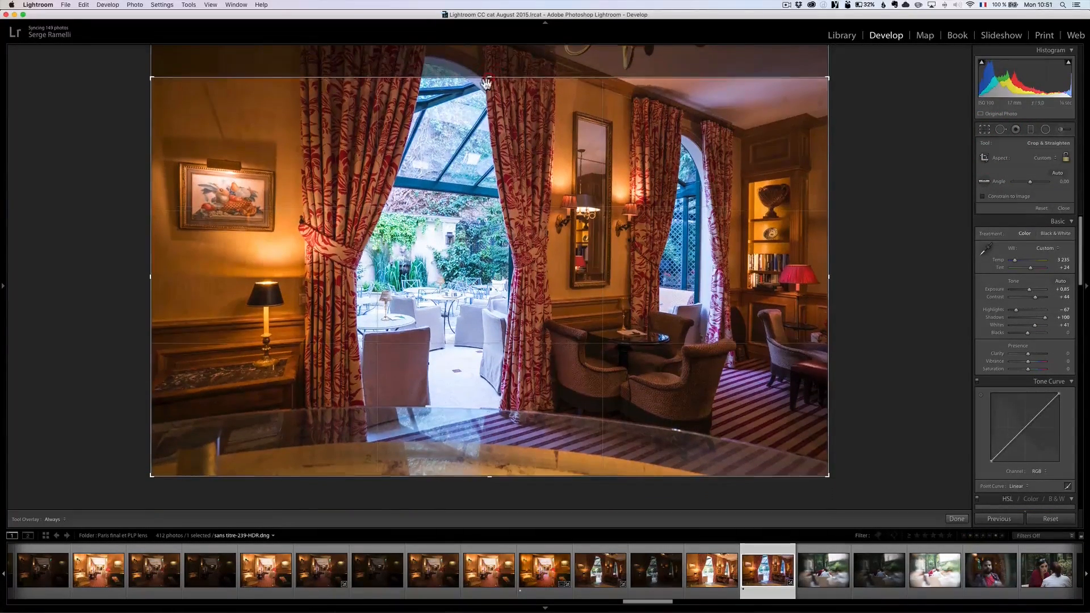
left_click_drag(491, 477, 490, 440)
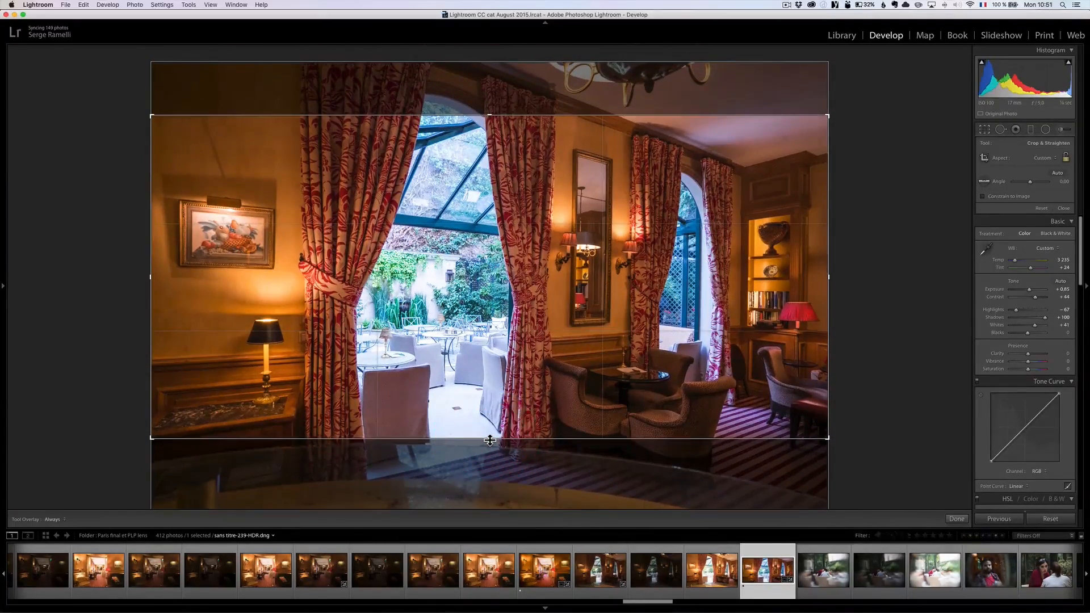
key("Return")
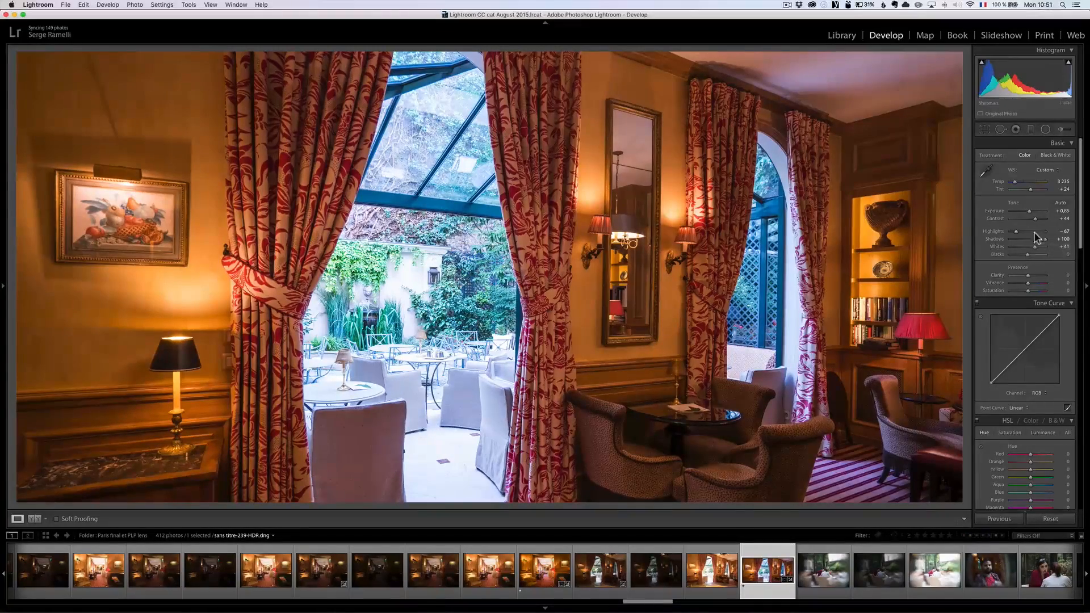
left_click_drag(1029, 279, 1027, 278)
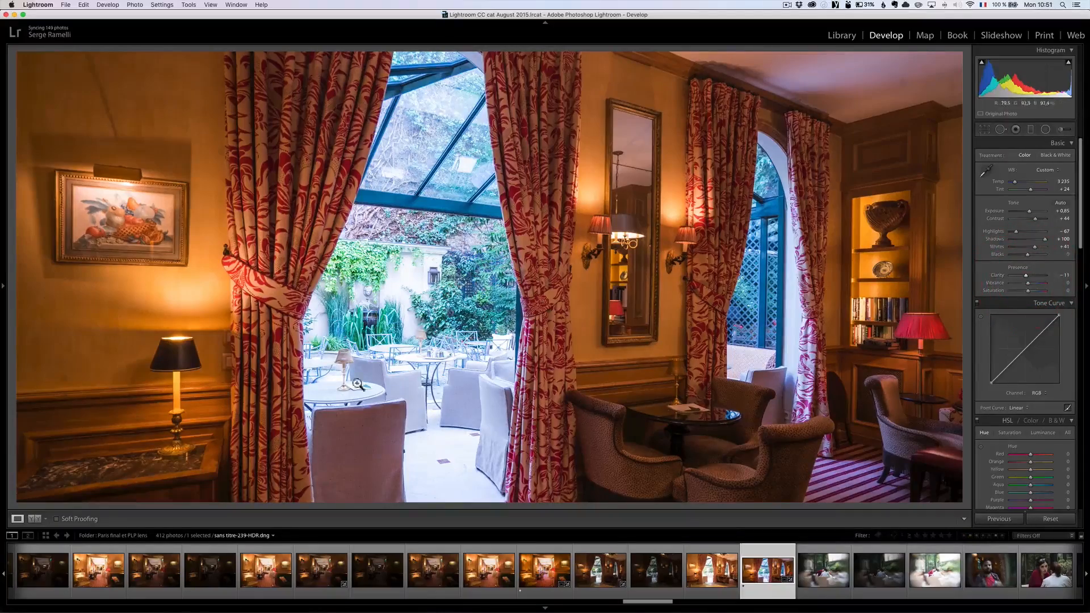
Paint the large window's garden view and chairs with an Auto Mask adjustment brush at Temp 61, Exposure −0.66 and Highlights −37
left_click(1061, 128)
left_click(1040, 166)
left_click_drag(1031, 185, 1023, 187)
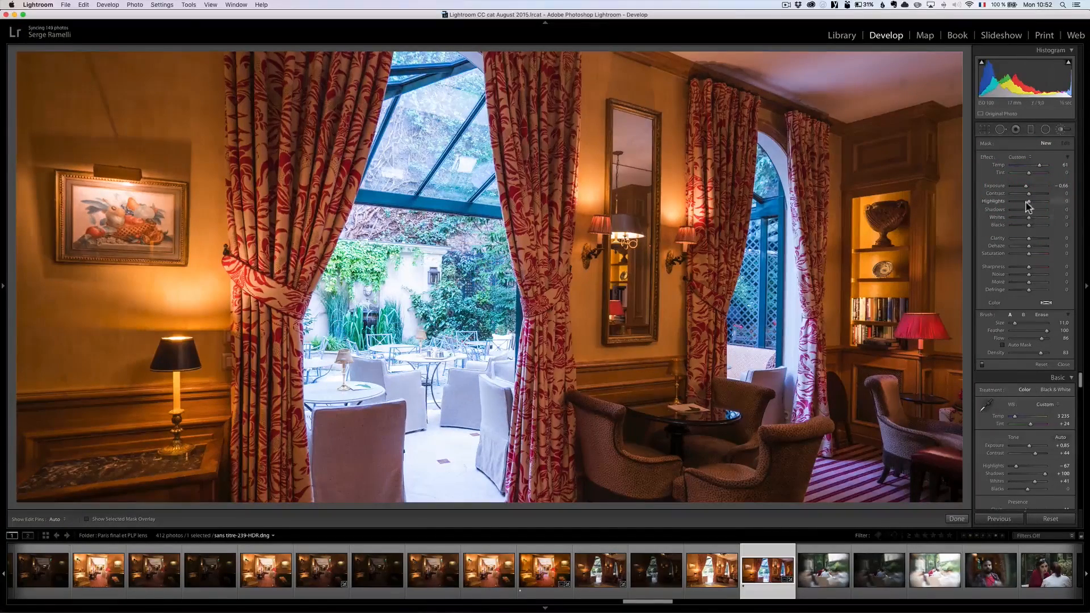
left_click(1021, 345)
scroll(465, 178, "up", 5)
mouse_move(431, 106)
left_mouse_down()
mouse_move(433, 98)
mouse_move(410, 165)
mouse_move(407, 145)
mouse_move(440, 94)
mouse_move(454, 170)
mouse_move(432, 210)
mouse_move(469, 196)
mouse_move(473, 278)
mouse_move(420, 258)
mouse_move(363, 267)
mouse_move(346, 307)
left_mouse_up()
mouse_move(315, 421)
left_mouse_down()
mouse_move(338, 369)
mouse_move(378, 380)
mouse_move(380, 432)
mouse_move(489, 318)
mouse_move(426, 454)
mouse_move(471, 398)
mouse_move(443, 482)
mouse_move(489, 397)
left_mouse_up()
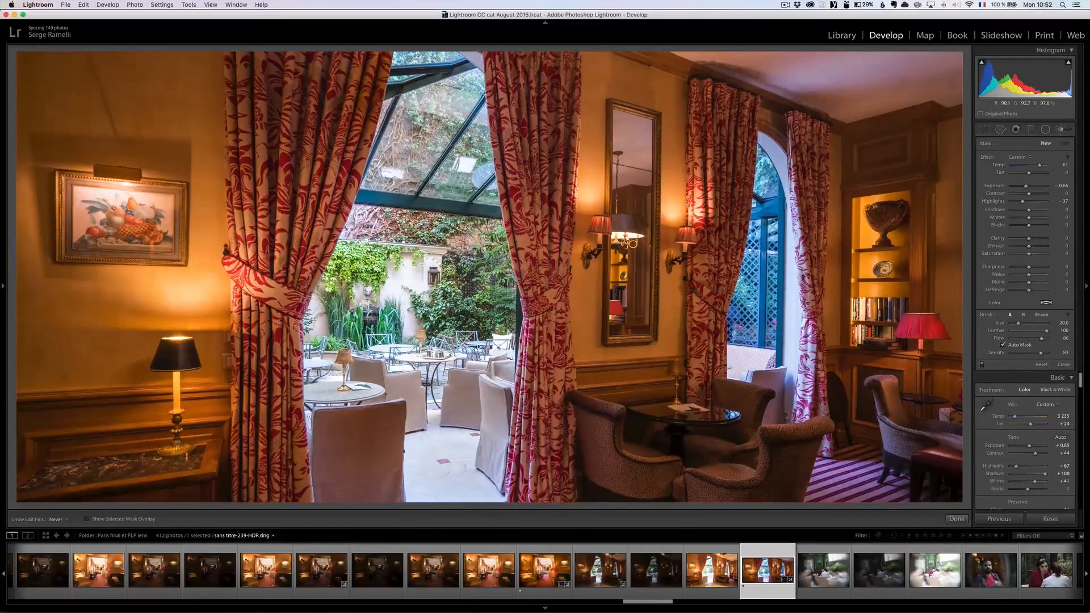
left_click_drag(386, 173, 352, 233)
mouse_move(326, 444)
left_mouse_down()
mouse_move(312, 378)
mouse_move(335, 461)
mouse_move(432, 456)
left_mouse_up()
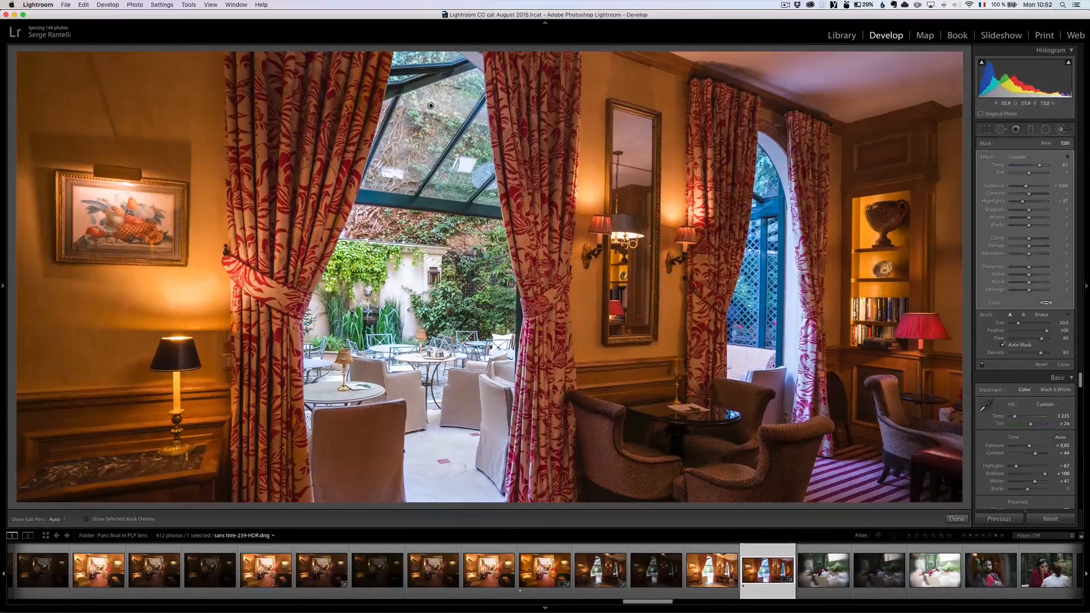
Extend the same brush correction over the small arched window and the terrace floor beside the curtain
mouse_move(766, 150)
left_mouse_down()
mouse_move(773, 182)
mouse_move(752, 363)
mouse_move(798, 355)
left_mouse_up()
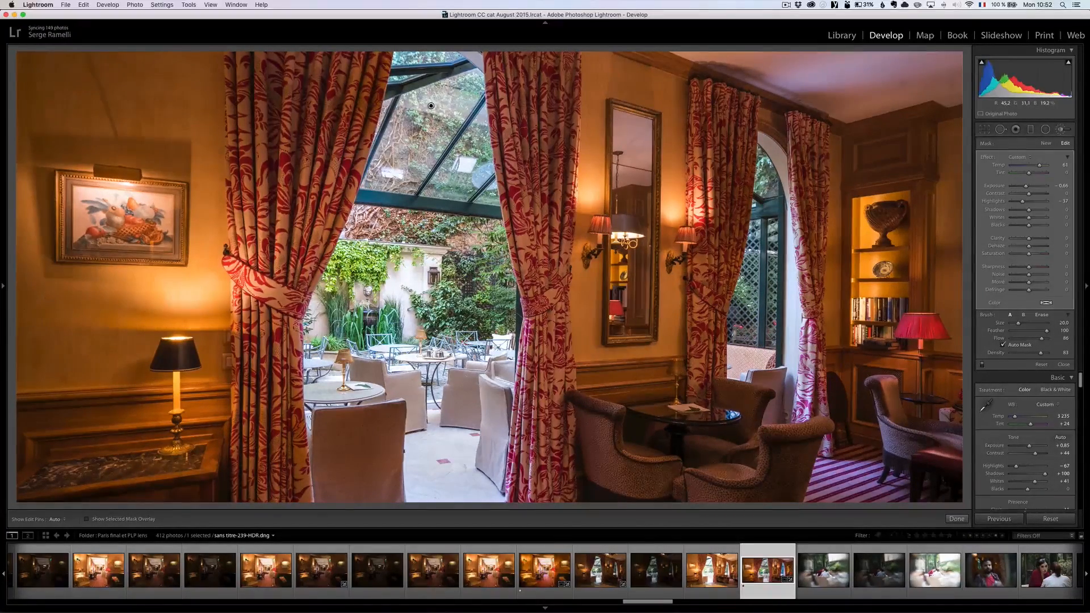
left_click(494, 433)
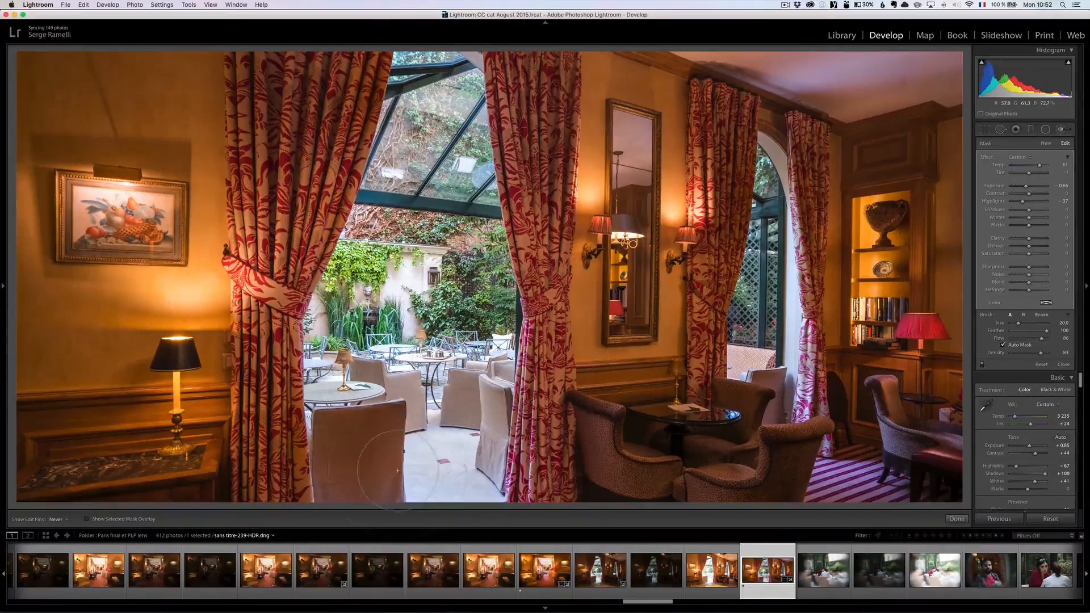
key("h")
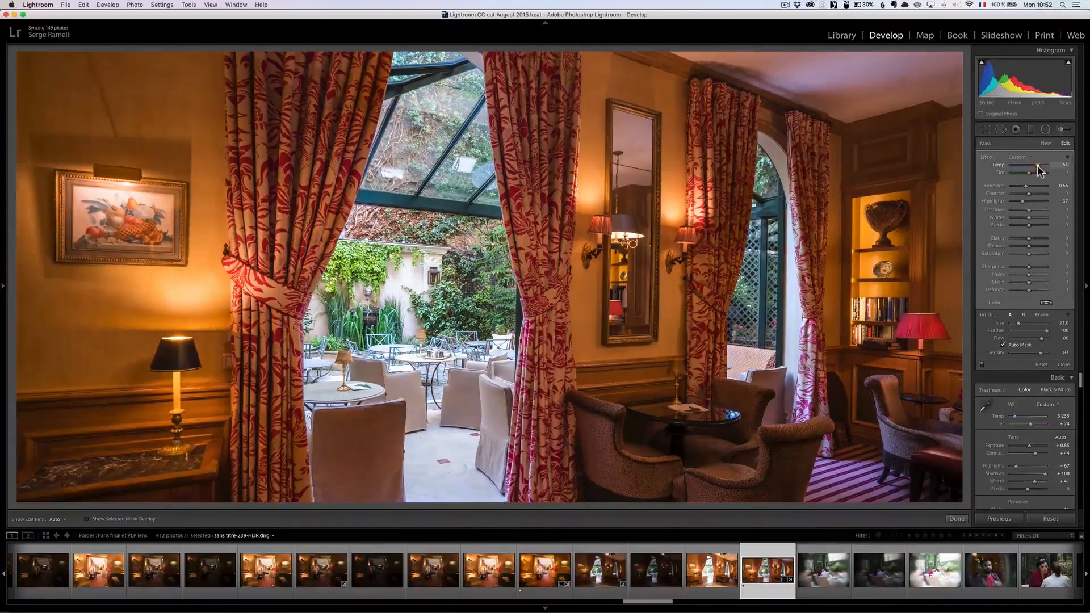
Clone away the small spot on the ceiling above the bookcase with Spot Removal
left_click(1001, 129)
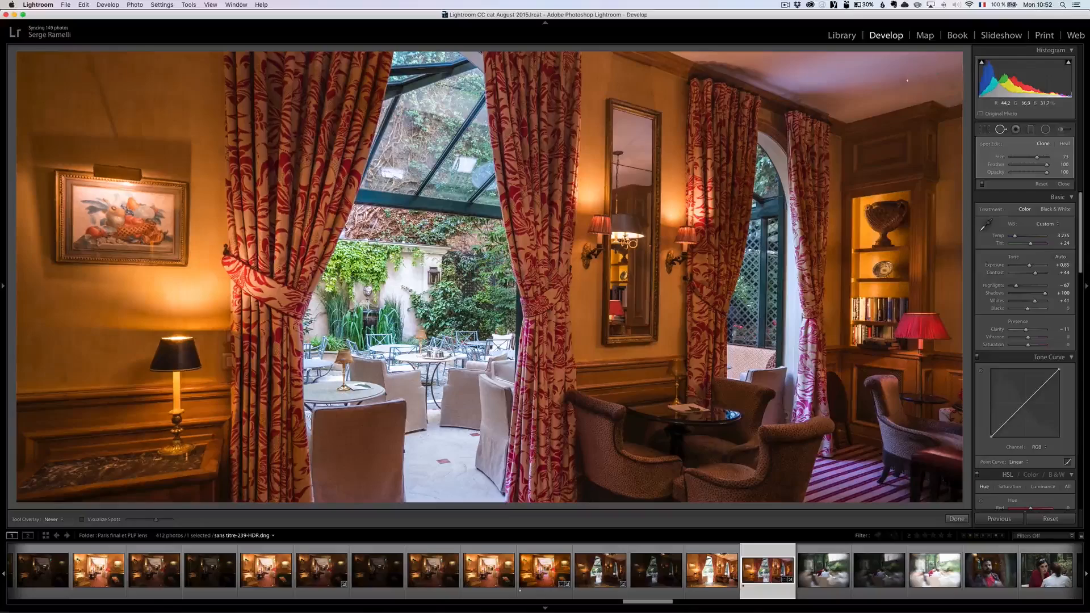
left_click(902, 80)
left_click(906, 80)
left_click(1062, 184)
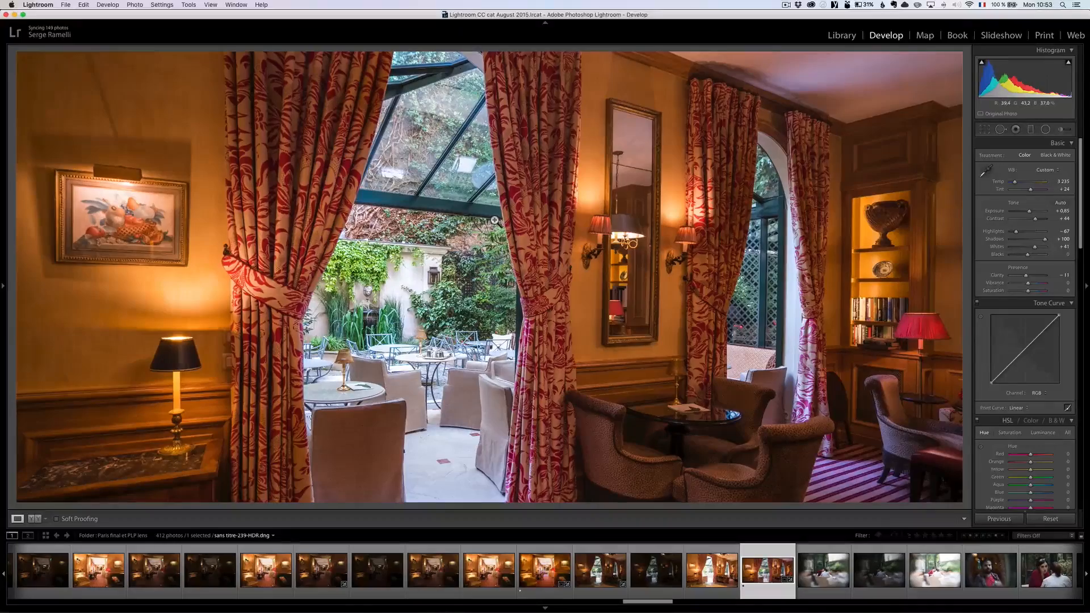
Place an inverted radial filter over the black table lamp with Feather 100, Exposure 1.12 and Clarity −31
left_click(1045, 129)
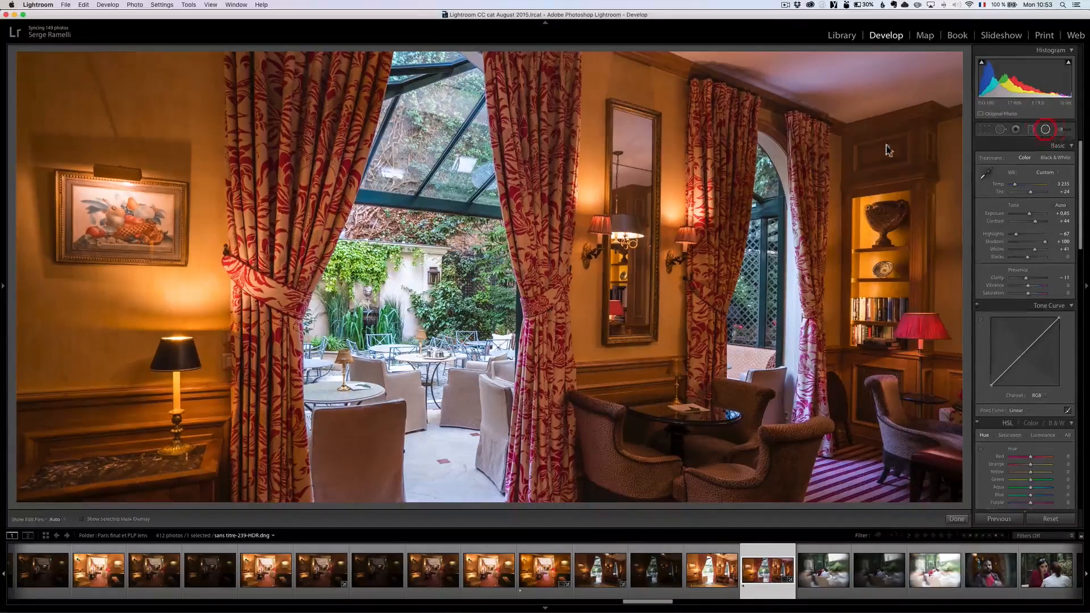
left_click_drag(161, 279, 243, 382)
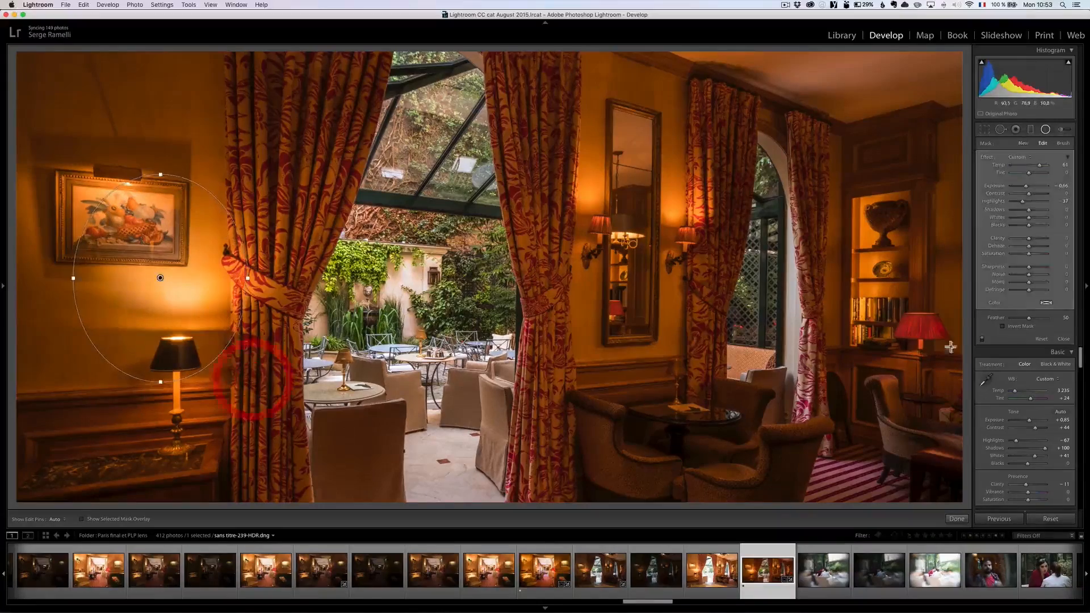
left_click_drag(1029, 317, 1047, 316)
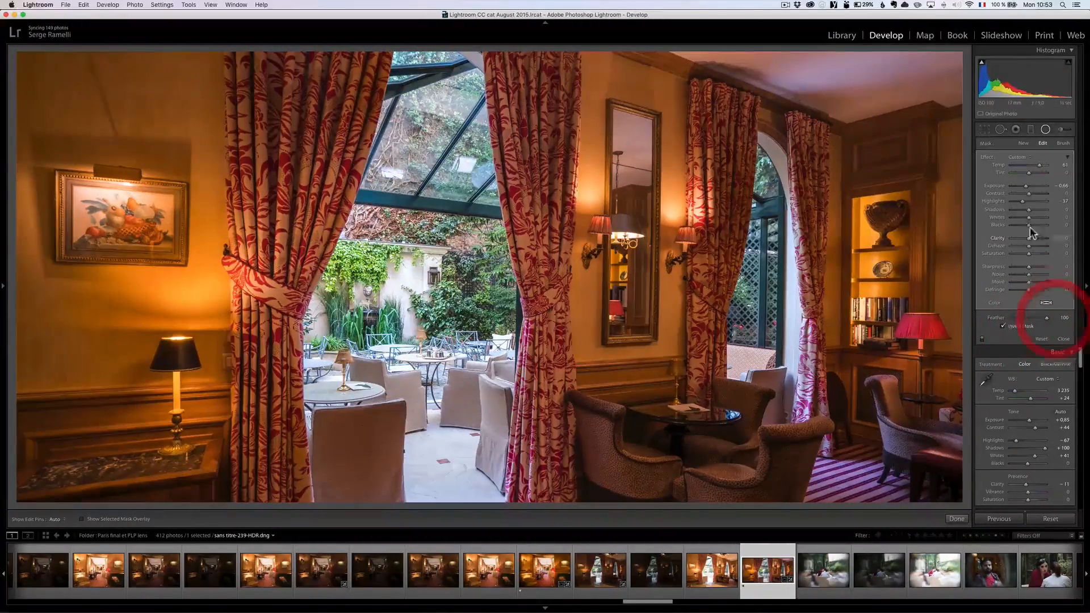
left_click(1029, 158)
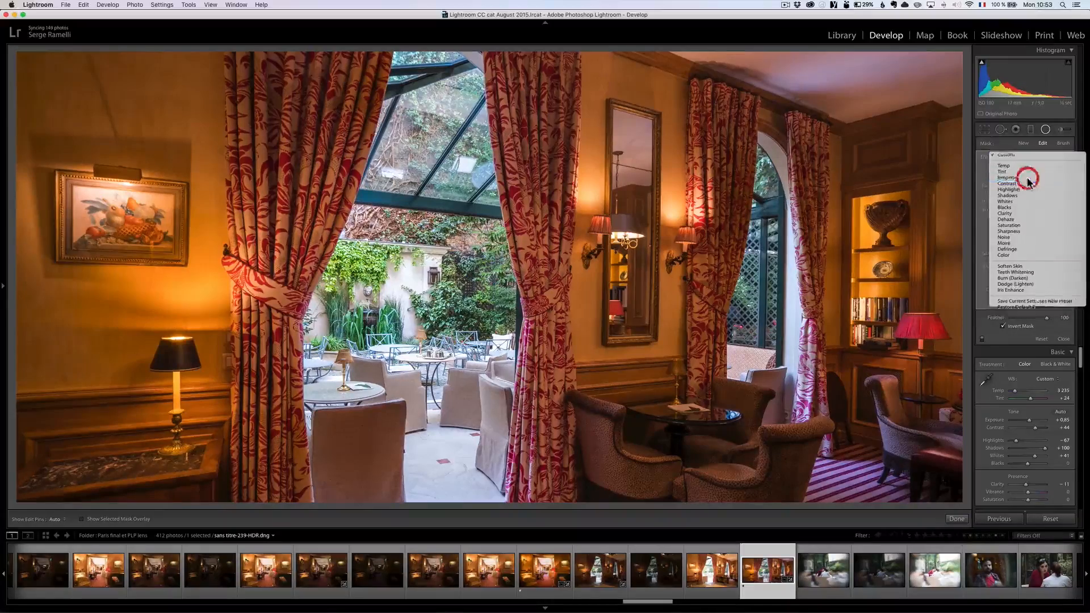
left_click(1028, 178)
left_click_drag(1029, 186, 1033, 186)
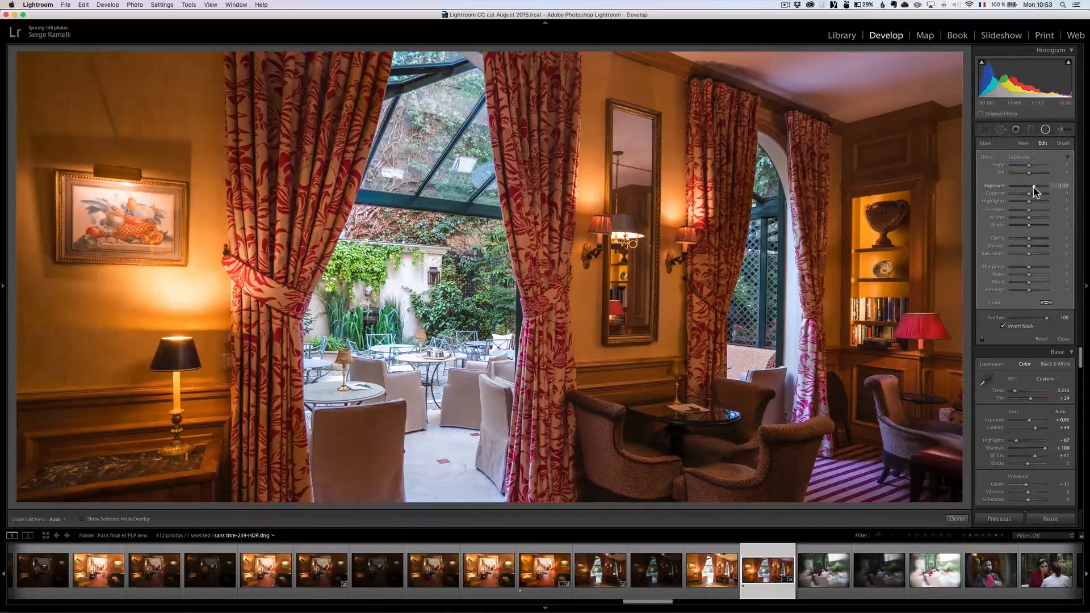
left_click(1023, 238)
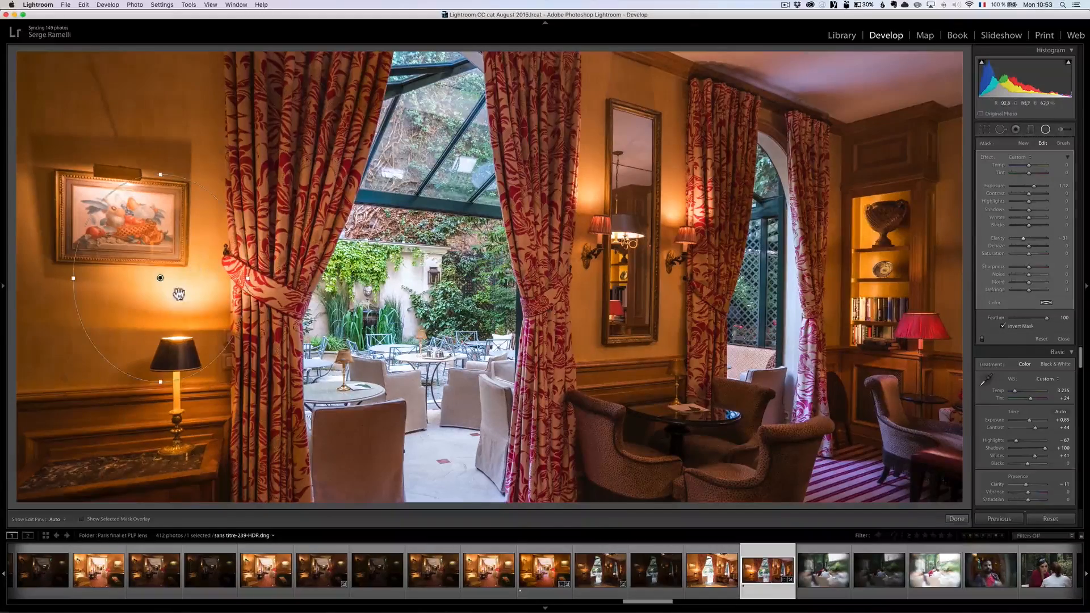
left_click_drag(166, 323, 166, 321)
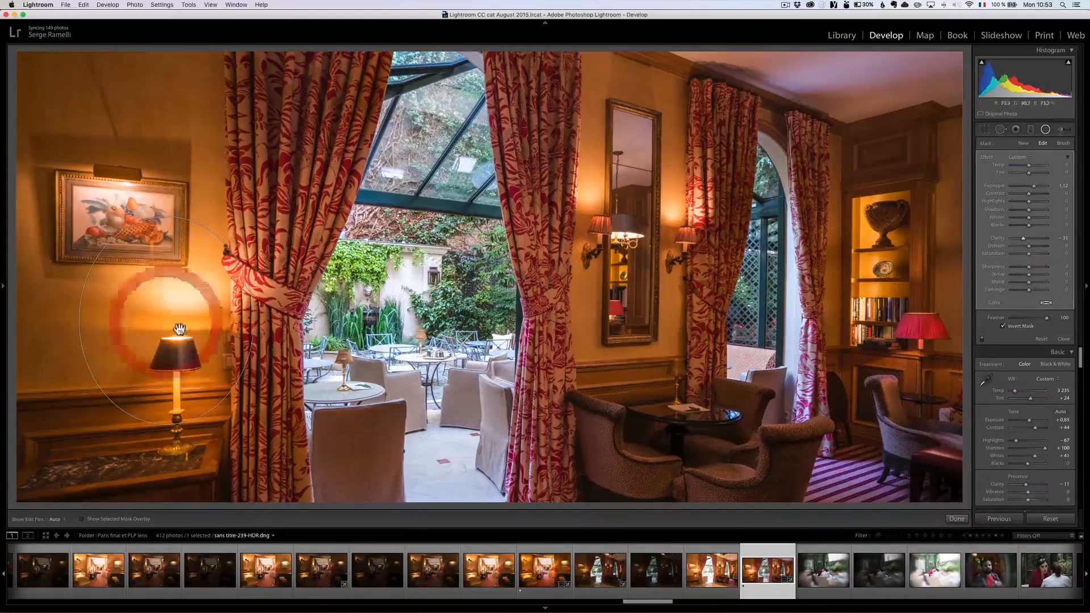
Duplicate the lamp's radial filter onto the wall sconce left of the mirror and narrow its ellipse
right_click(171, 320)
left_click(183, 326)
left_click_drag(168, 322, 615, 271)
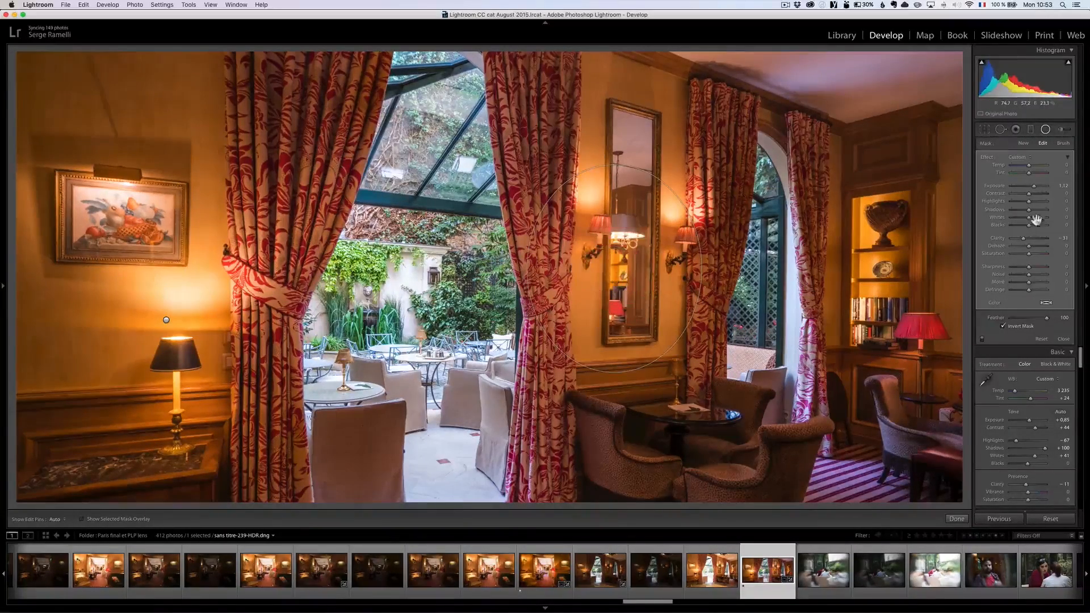
left_click(1033, 190)
left_click_drag(604, 250, 588, 215)
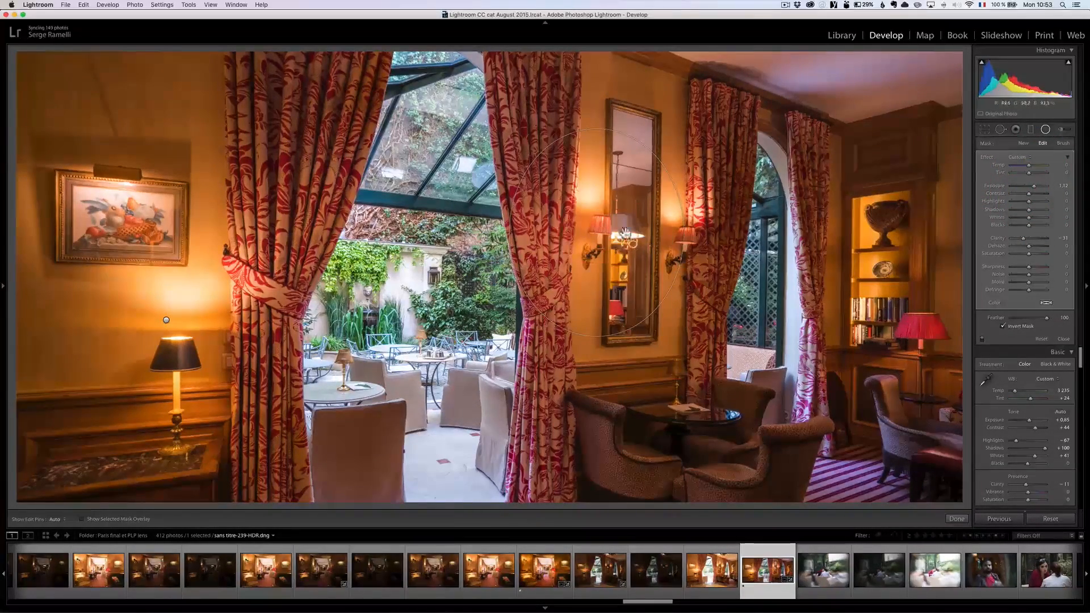
left_click_drag(683, 234, 633, 238)
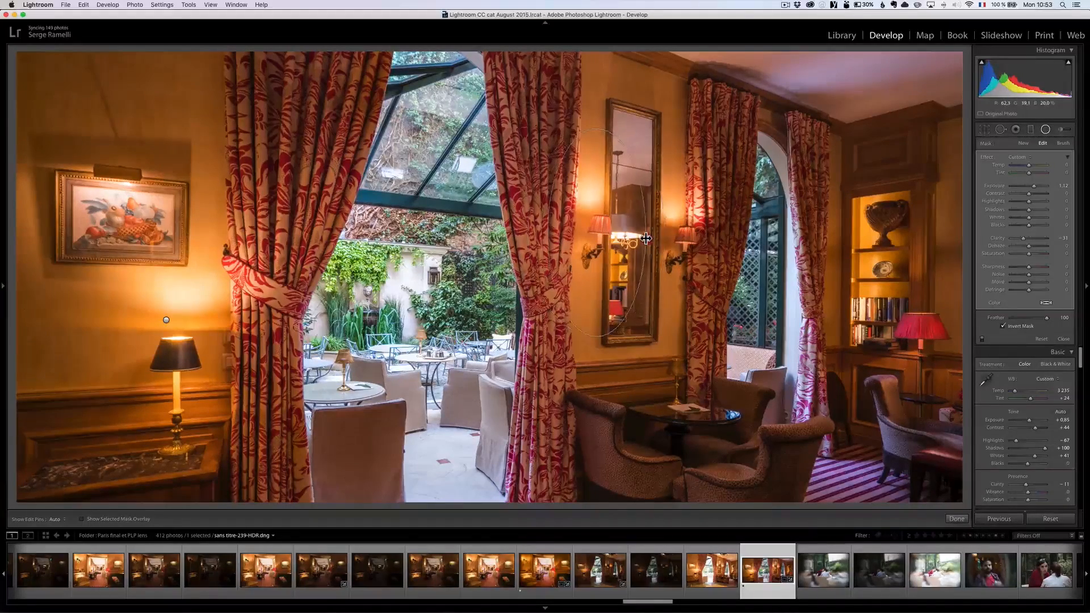
Duplicate the narrowed radial filter onto the wall sconce right of the mirror
right_click(596, 232)
left_click(611, 236)
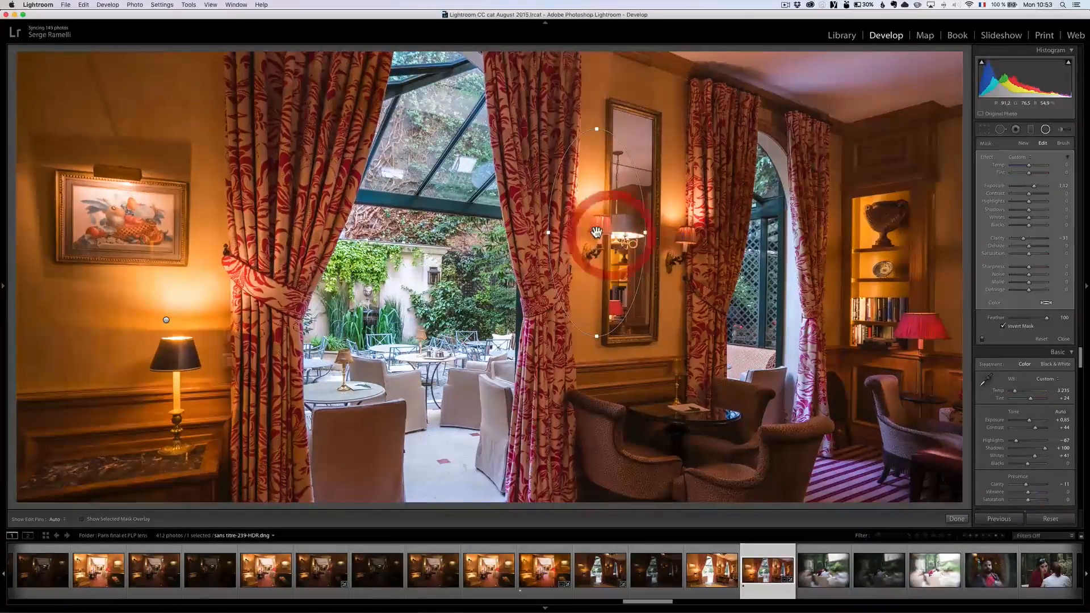
left_click_drag(686, 239, 687, 238)
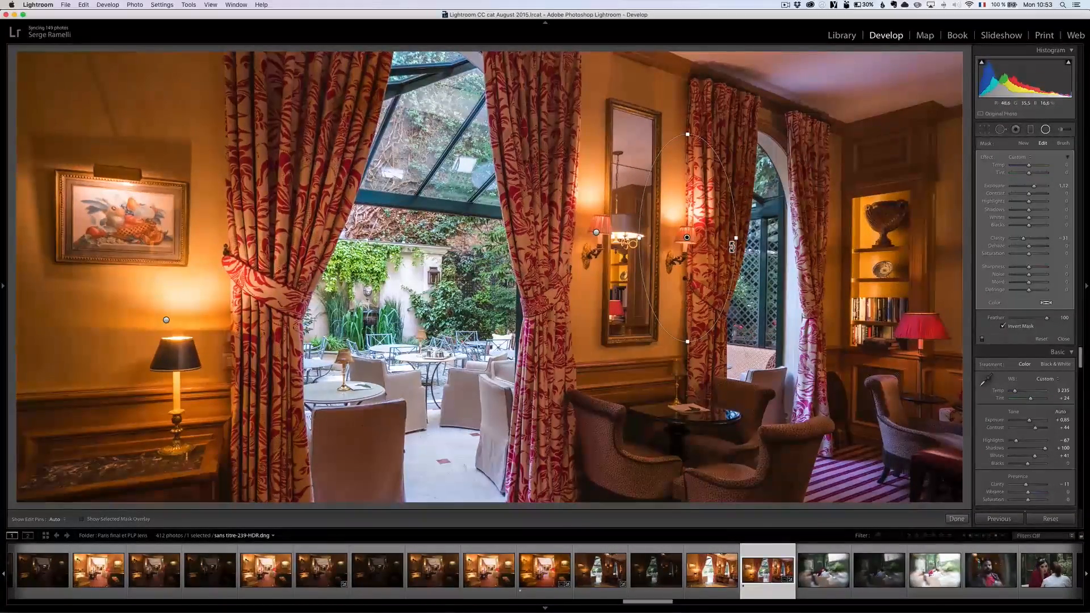
Duplicate the sconce's radial filter onto the red lamp by the bookcase and widen it to cover the shelves
right_click(687, 237)
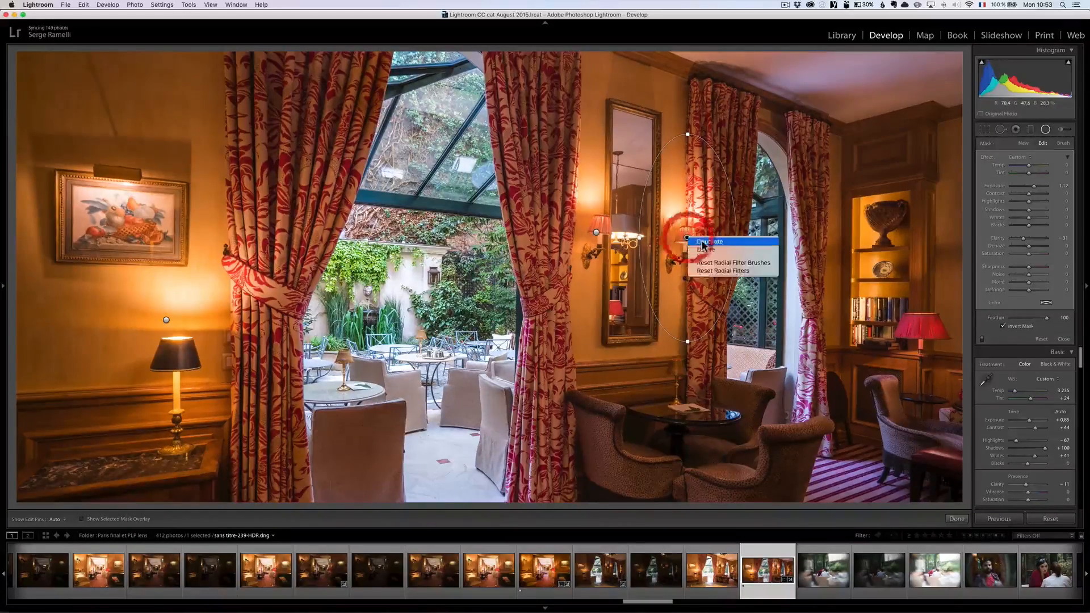
left_click(707, 242)
left_click_drag(702, 246, 918, 294)
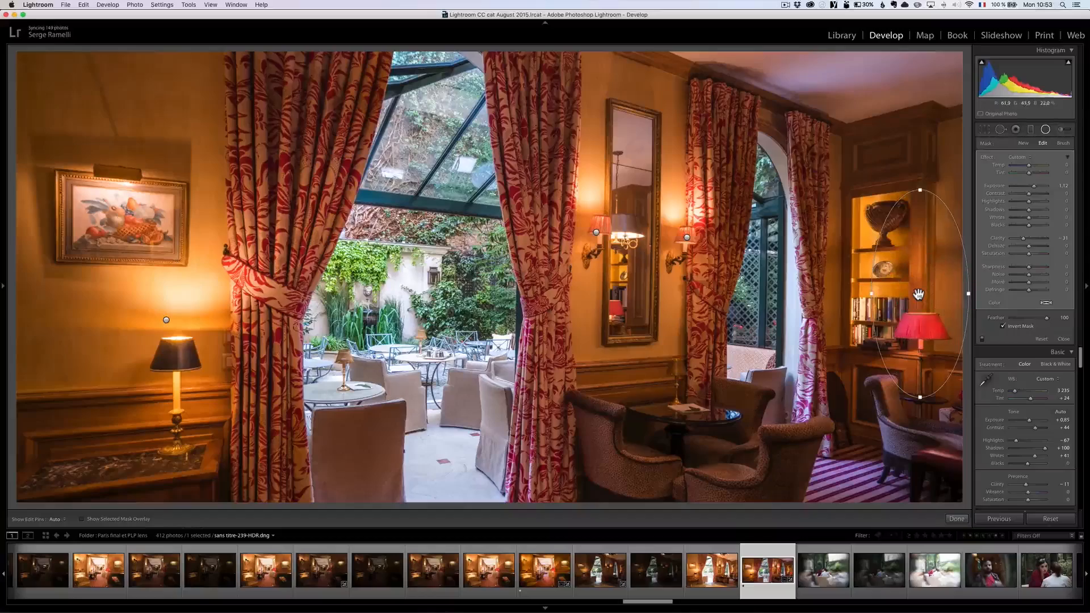
left_click_drag(871, 294, 856, 295)
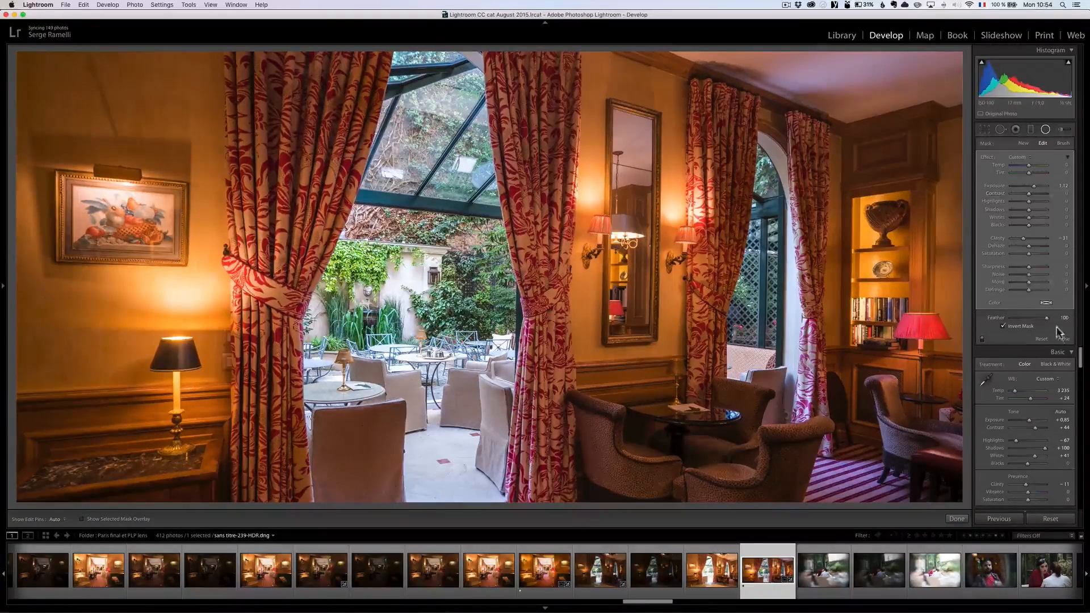
left_click(1063, 339)
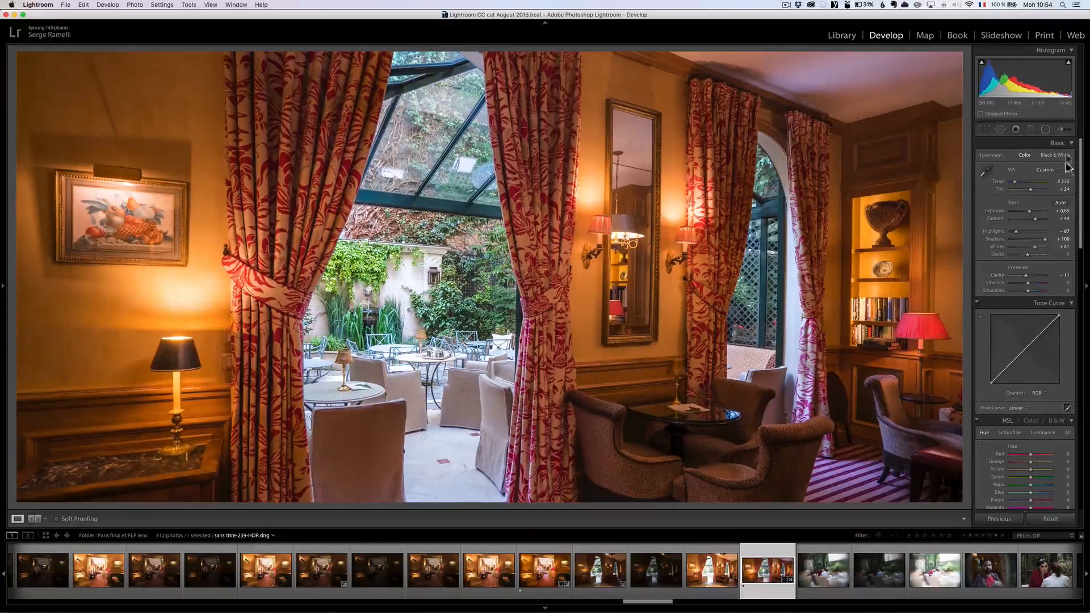
Reset the adjustment brush from its custom settings to the Exposure effect
left_click(1060, 130)
left_click(1028, 162)
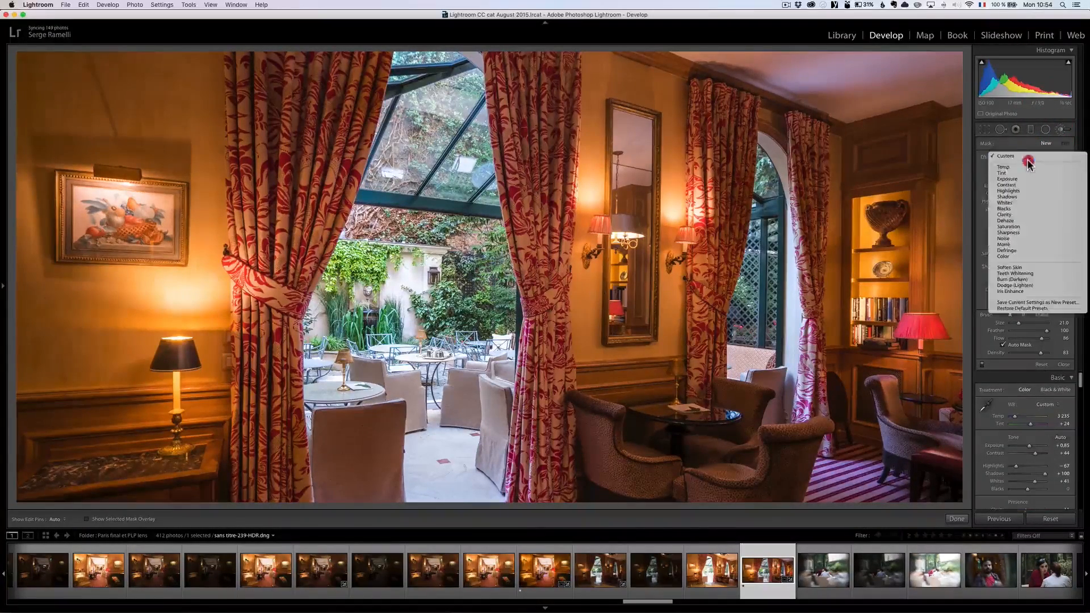
left_click(1028, 178)
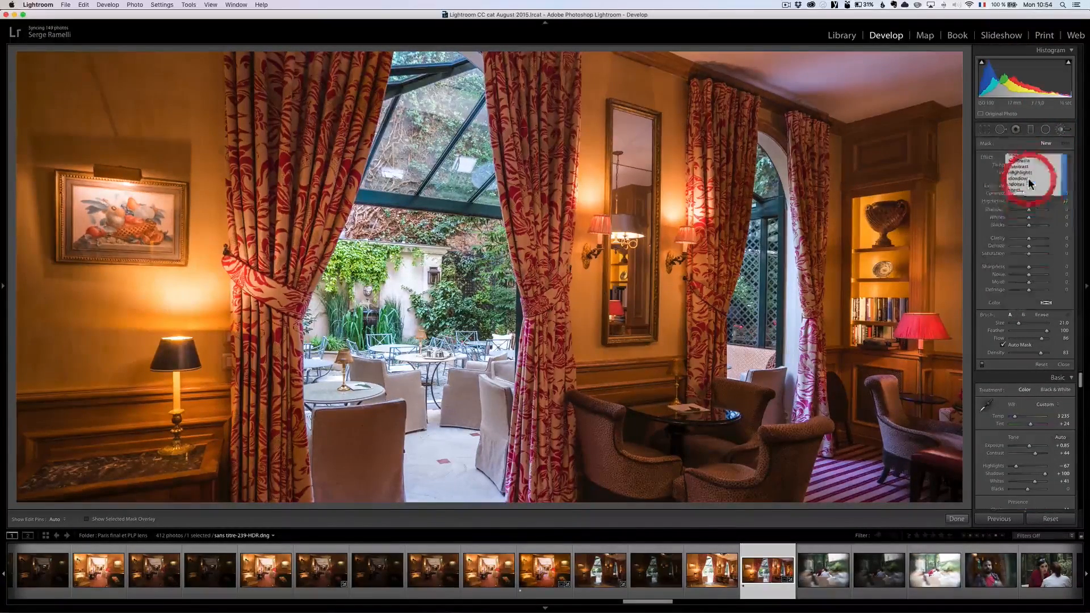
Compare the garden-window photo with its radial filters switched off and on
left_click(1045, 129)
left_click(982, 339)
left_click(982, 340)
left_click(982, 340)
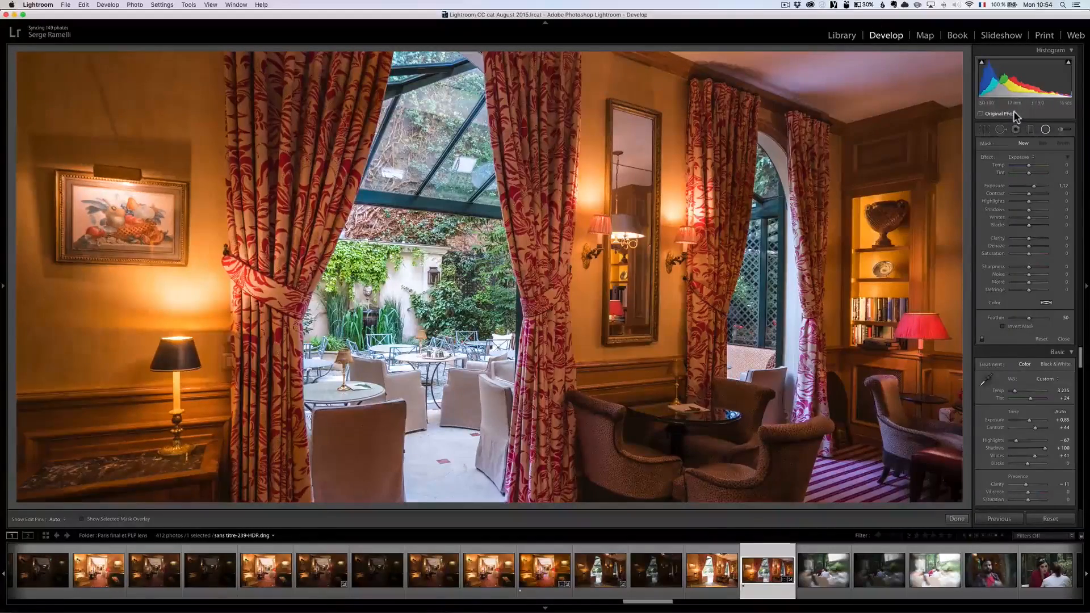
Brush Exposure 1.12 over the dark wall above the small window's curtains and the striped carpet
left_click(1061, 130)
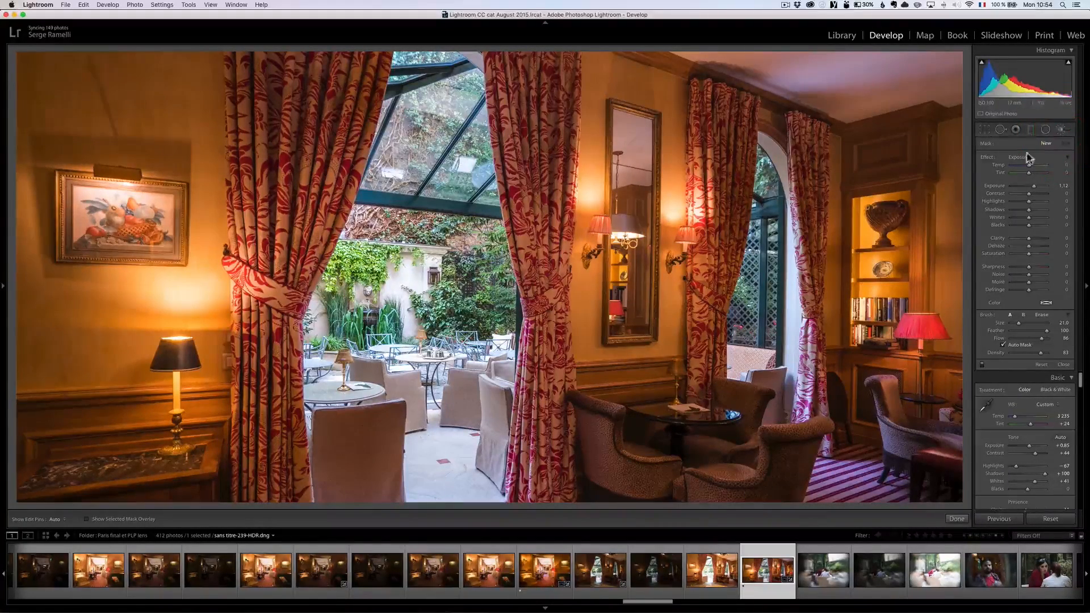
left_click(764, 113)
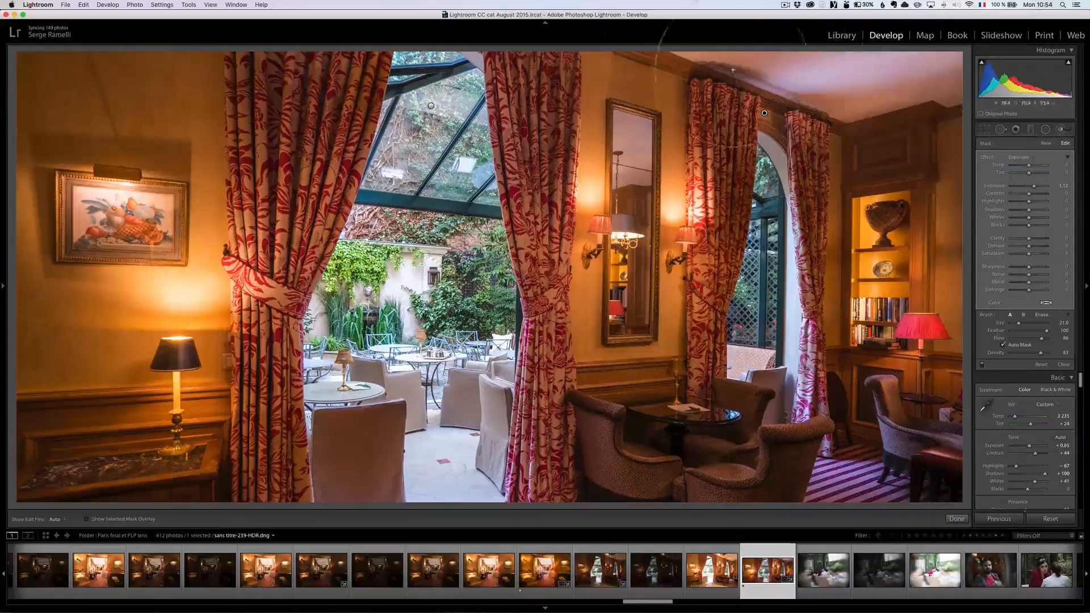
mouse_move(853, 477)
left_mouse_down()
mouse_move(846, 462)
mouse_move(874, 454)
mouse_move(826, 425)
left_mouse_up()
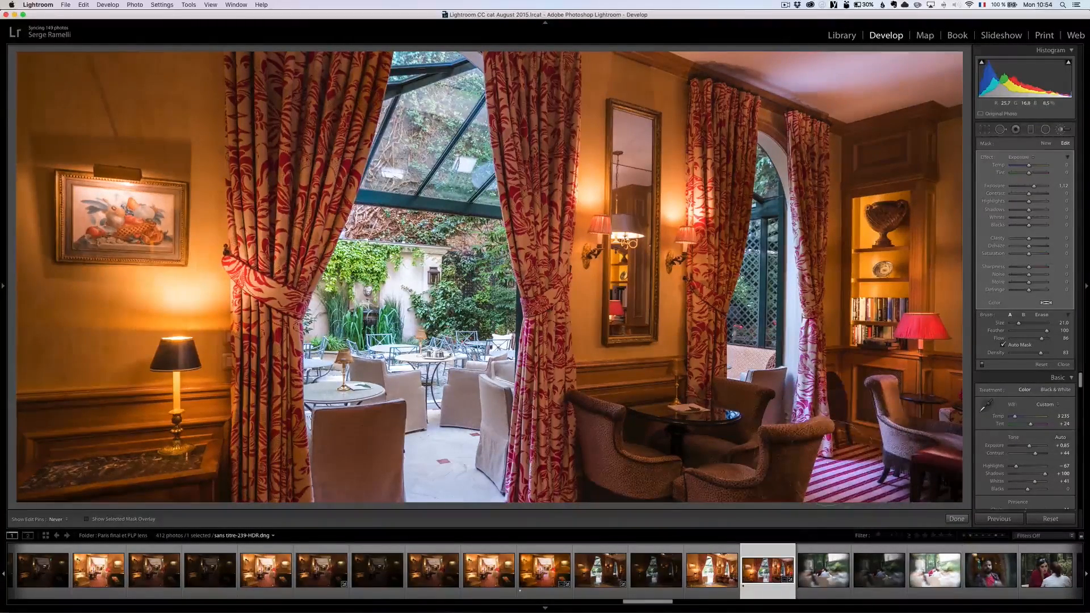
Cool the temperature of the brushed area around the small window and clone out the mark on the wall beside the black lamp
left_click_drag(1028, 165, 1025, 166)
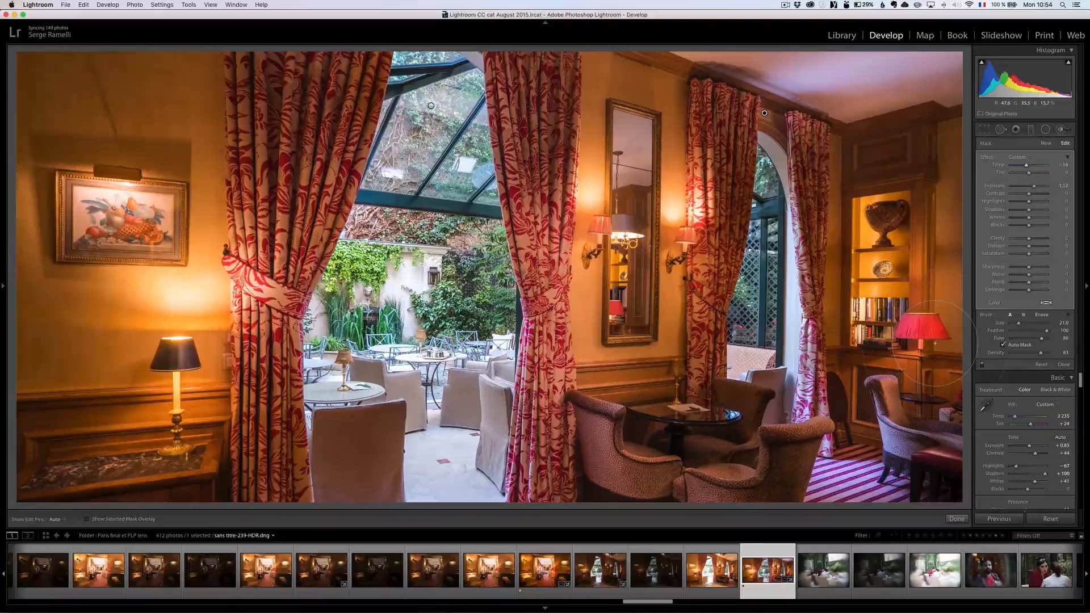
left_click(1000, 129)
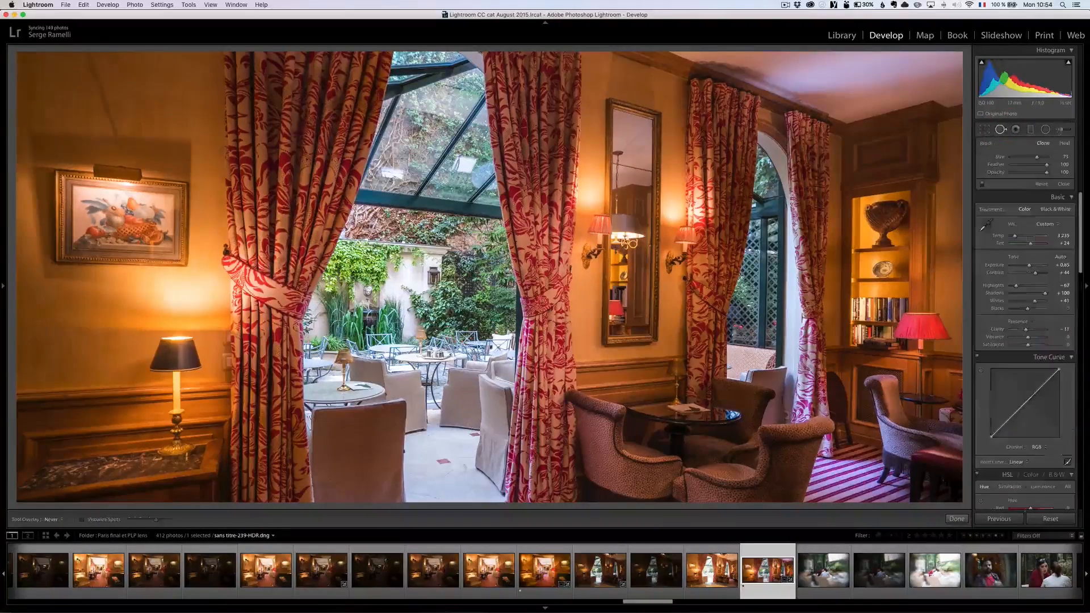
left_click(63, 377)
left_click_drag(109, 348, 105, 350)
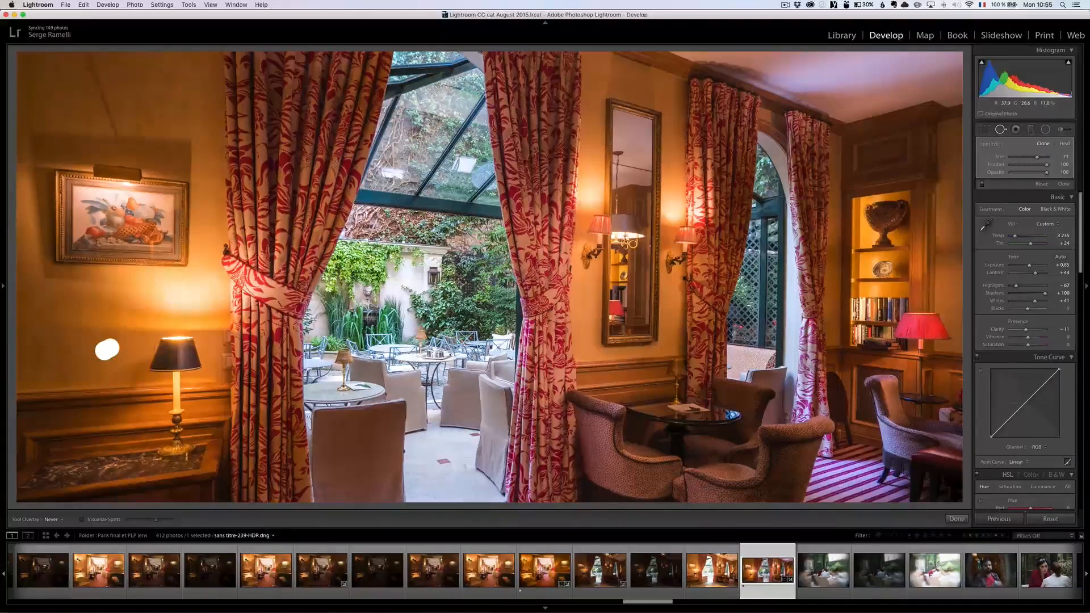
left_click(1063, 184)
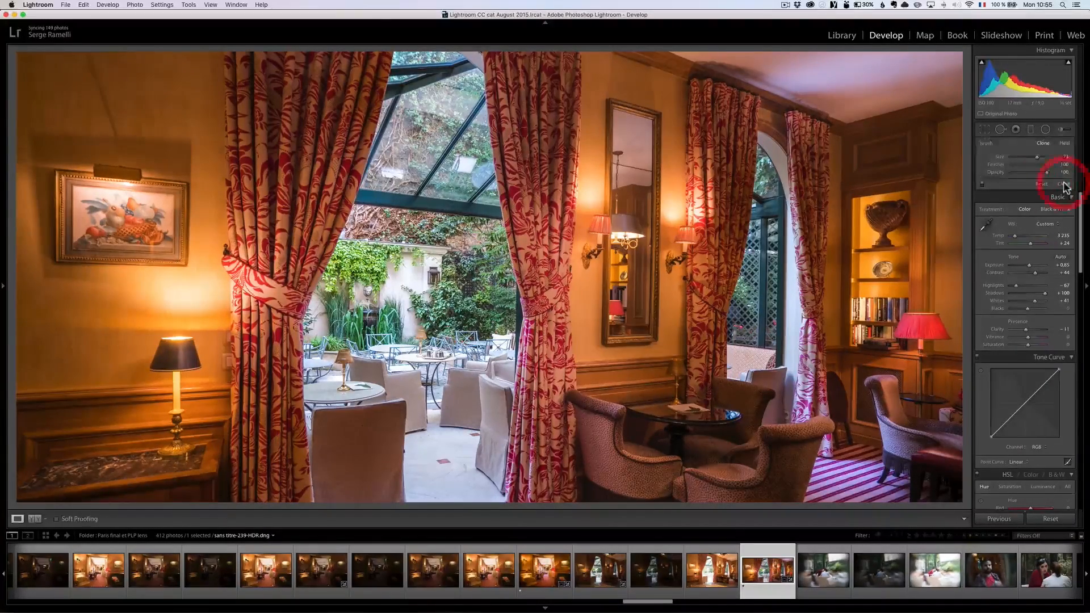
Raise the garden-window photo's Contrast to +68
left_click_drag(1034, 217, 1038, 219)
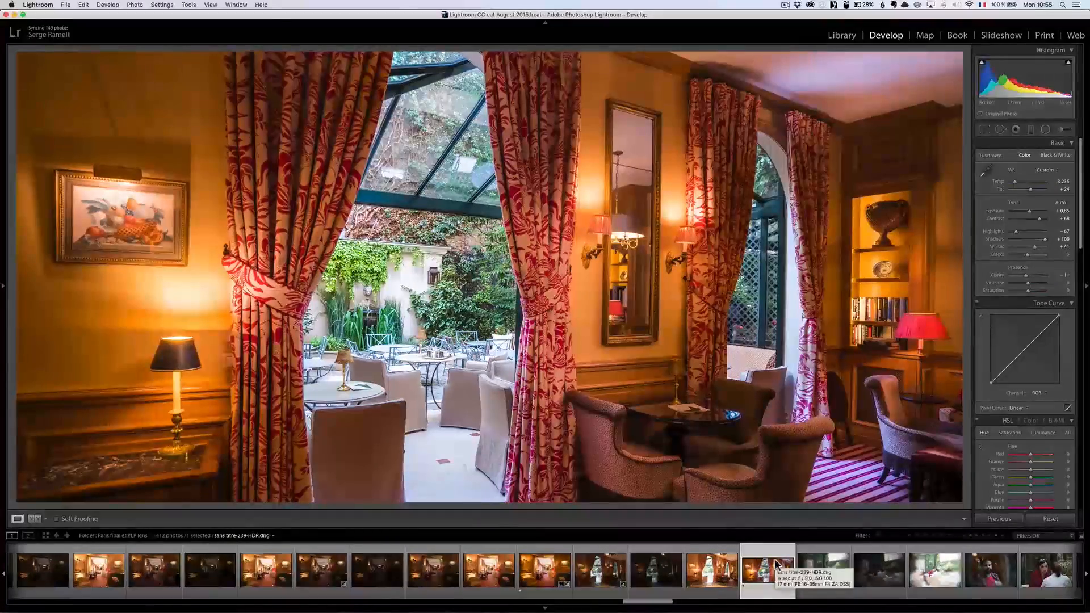
Filter the filmstrip by one-star rating and review the four interior HDR photos full screen, from the chandelier salon to the garden window
left_click(917, 535)
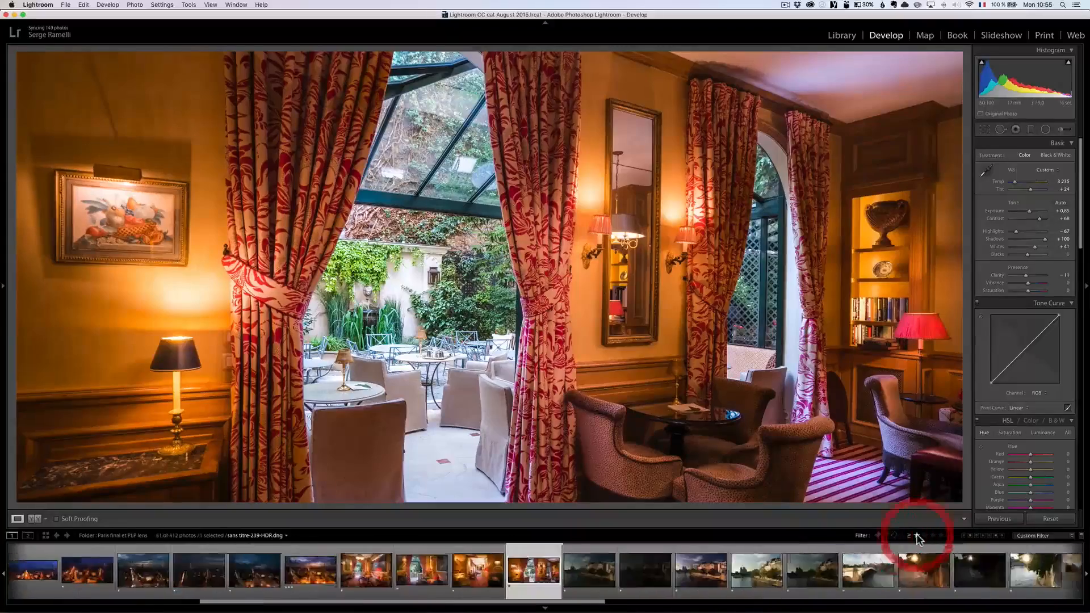
left_click(373, 569)
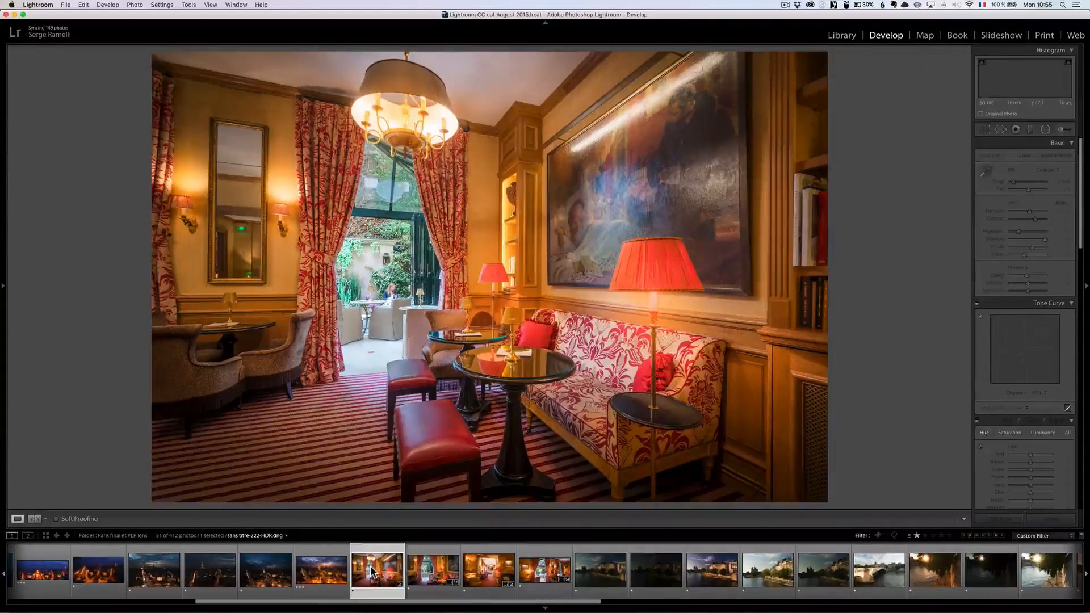
key("f")
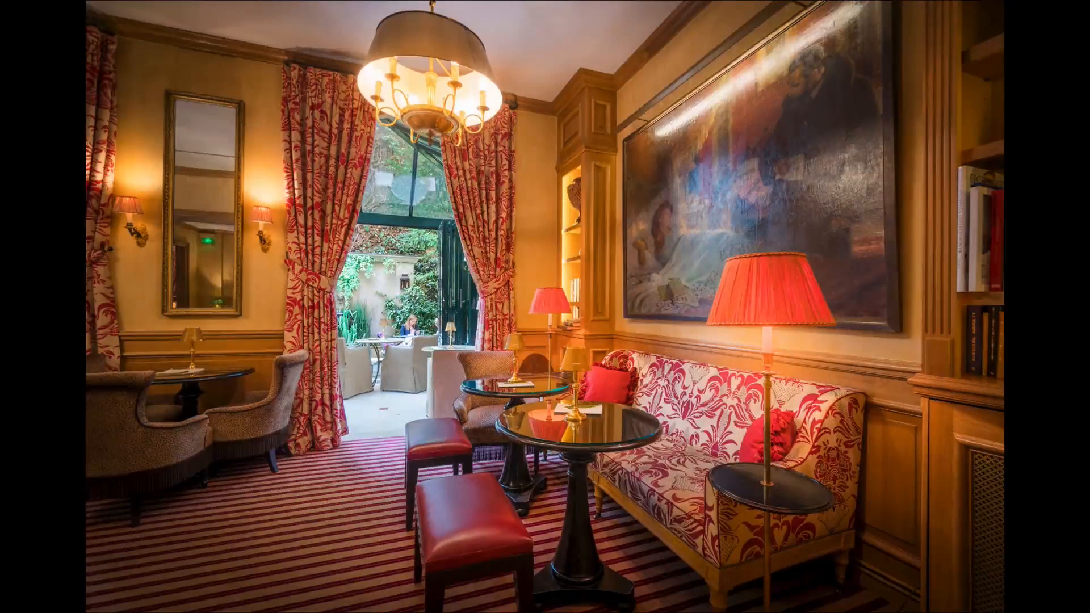
key("Right")
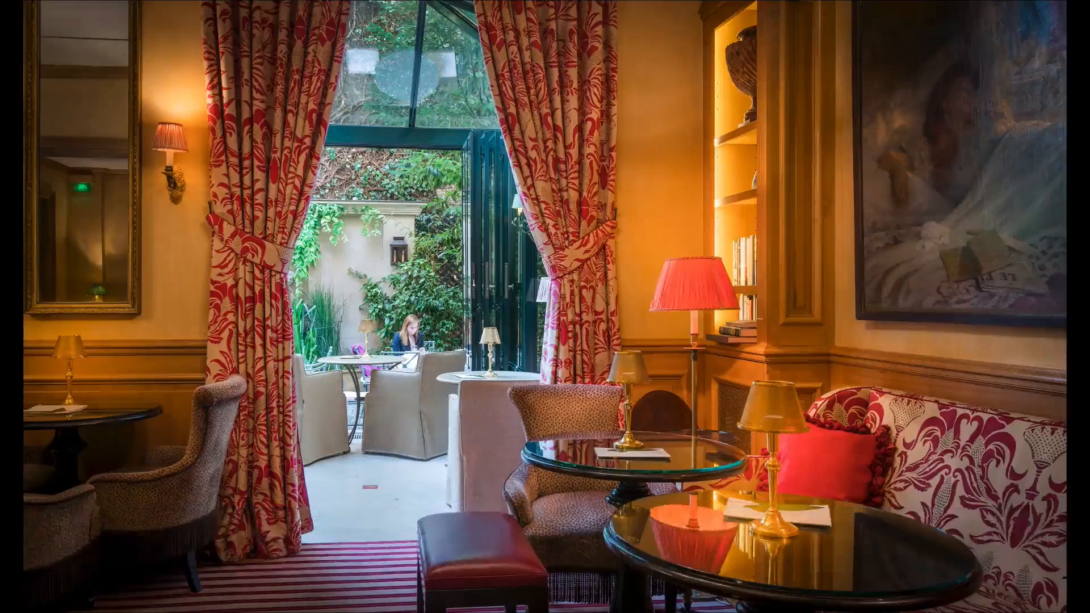
key("Right")
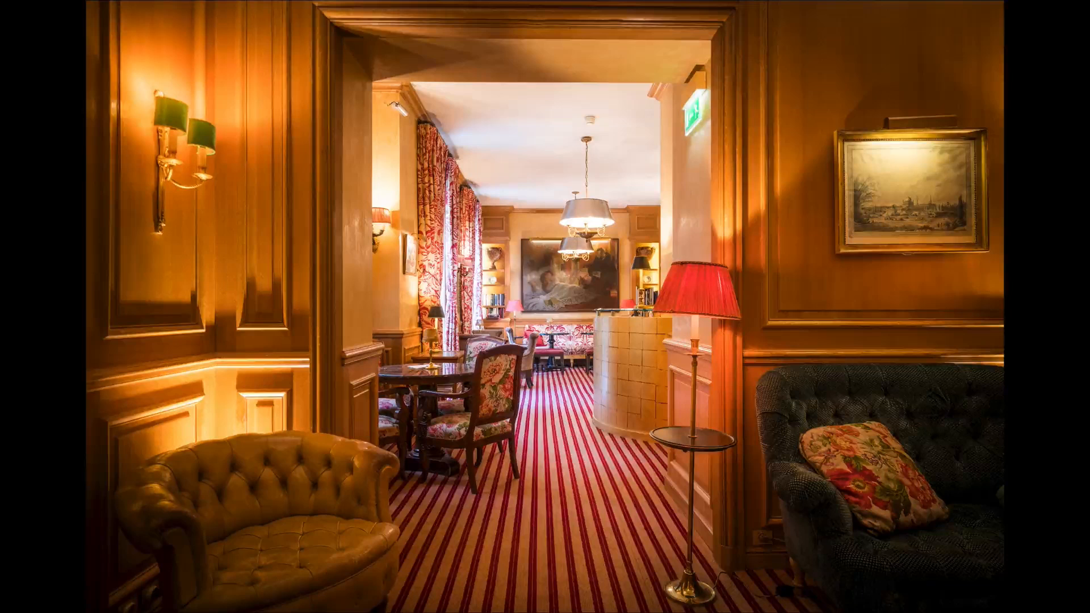
key("Right")
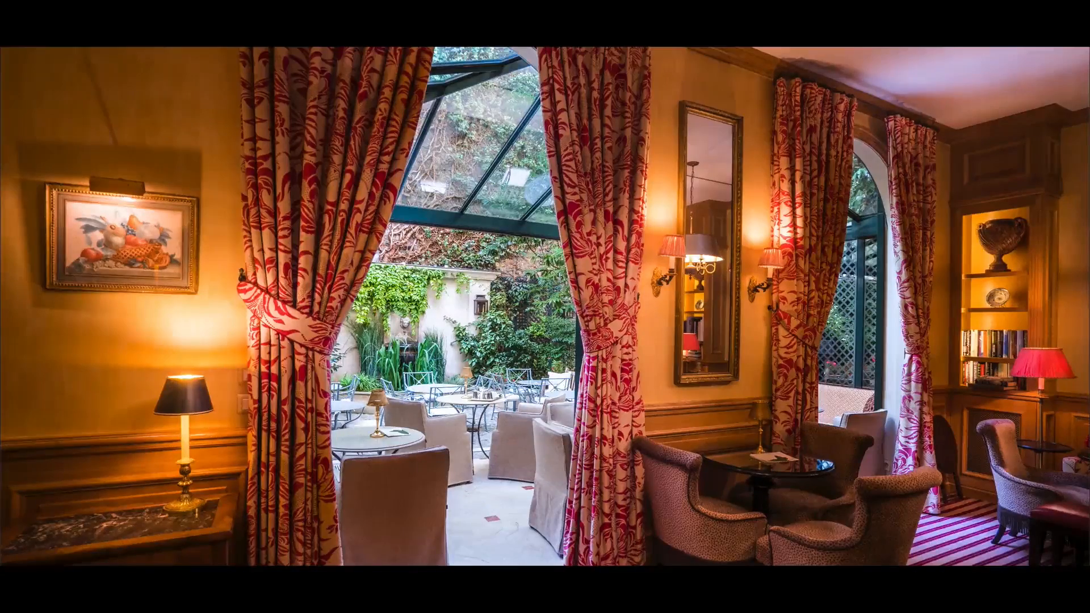
key("f")
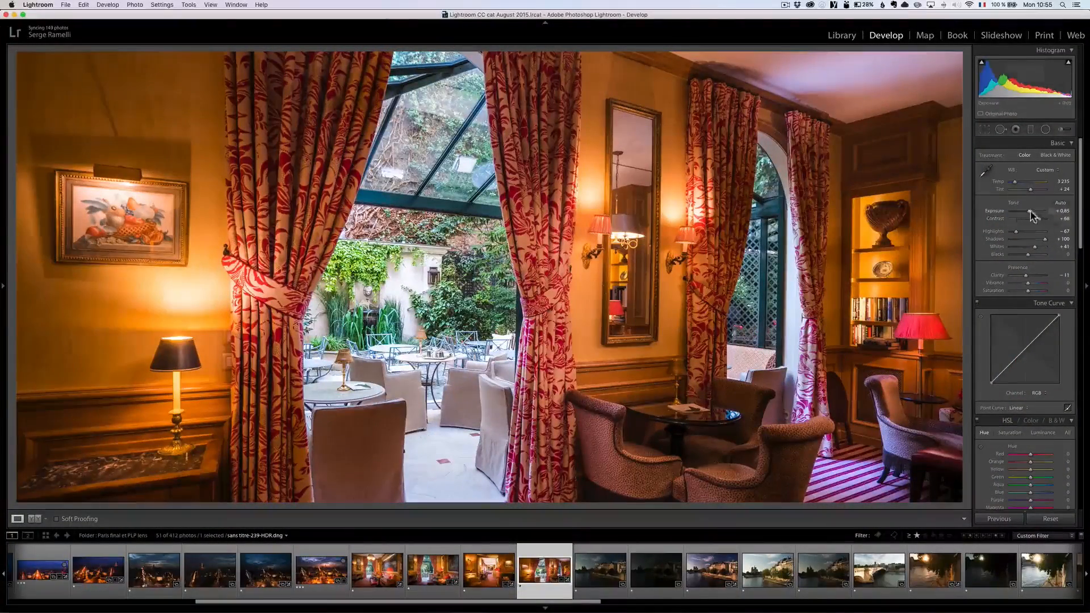
Set the garden-window photo's Exposure to +1.10 and add a post-crop vignette with Amount -15
left_click_drag(1029, 210, 1032, 214)
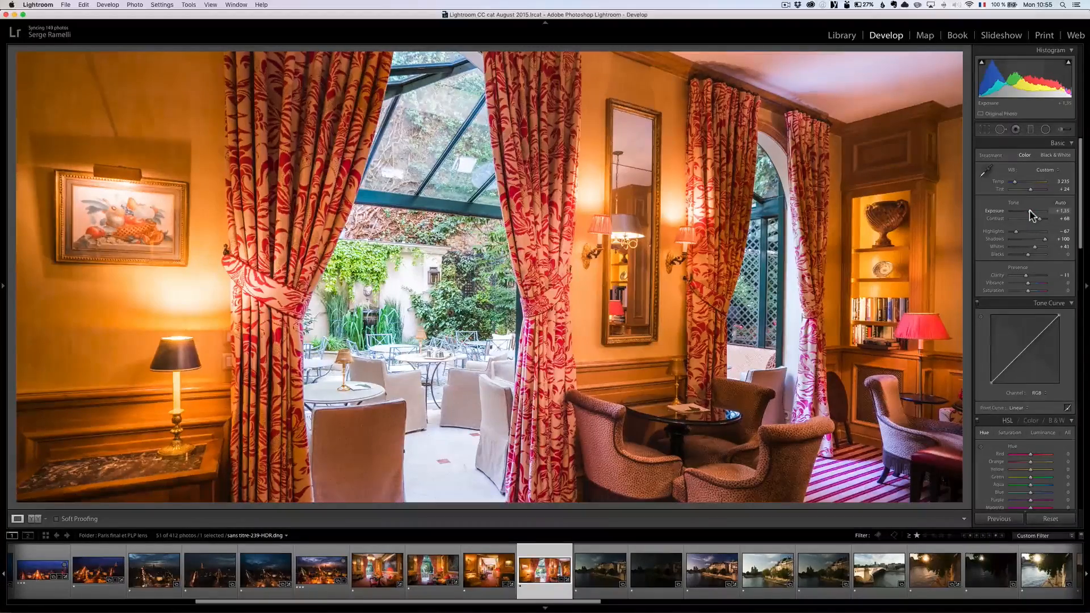
left_click_drag(1030, 209, 1028, 210)
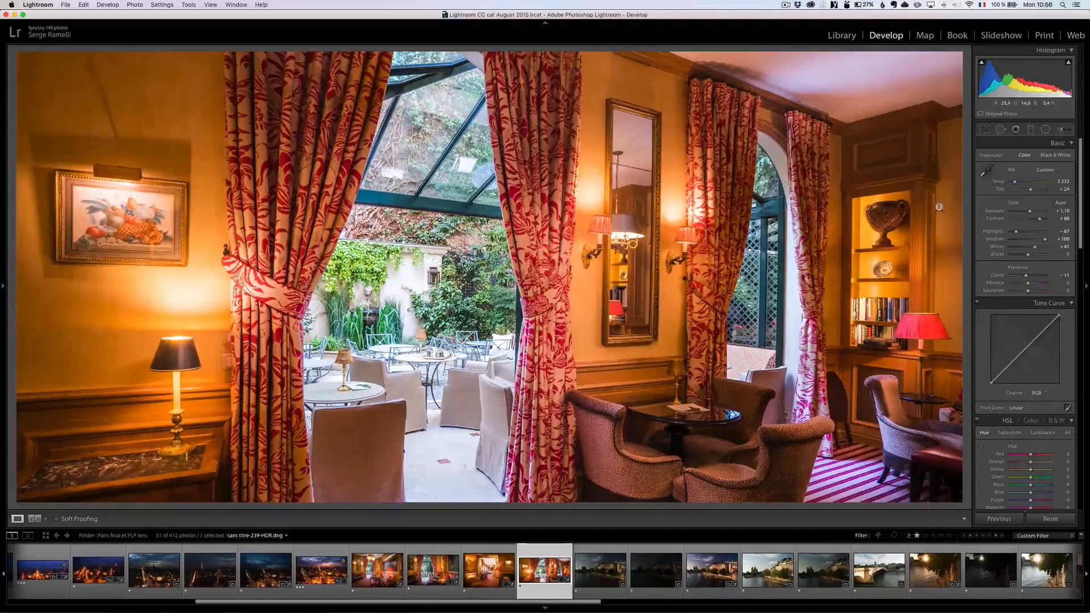
scroll(1010, 261, "down", 10)
scroll(1010, 261, "down", 2)
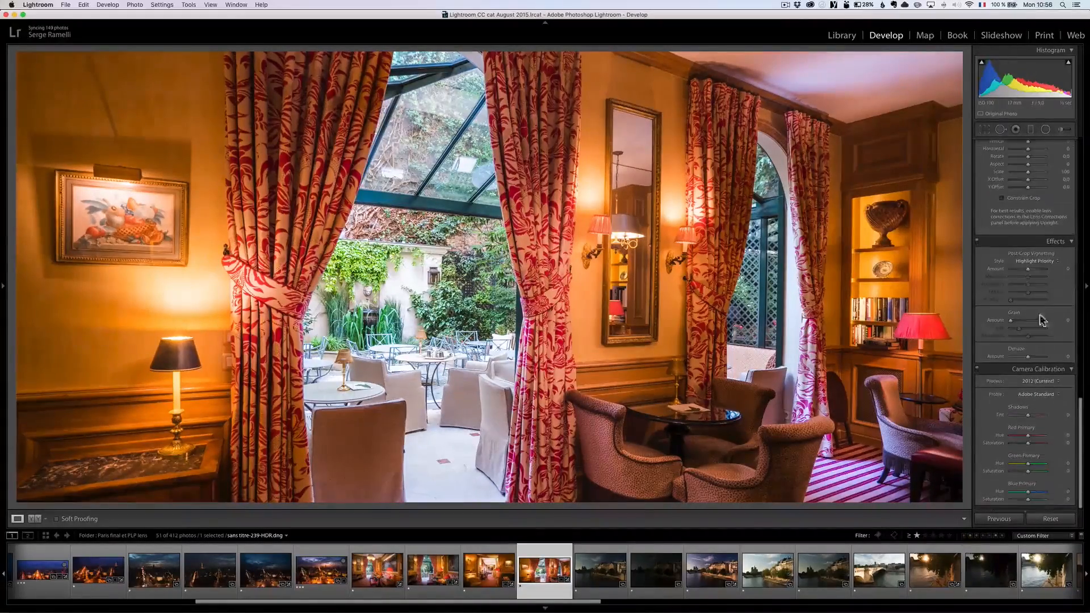
left_click_drag(1027, 270, 1026, 275)
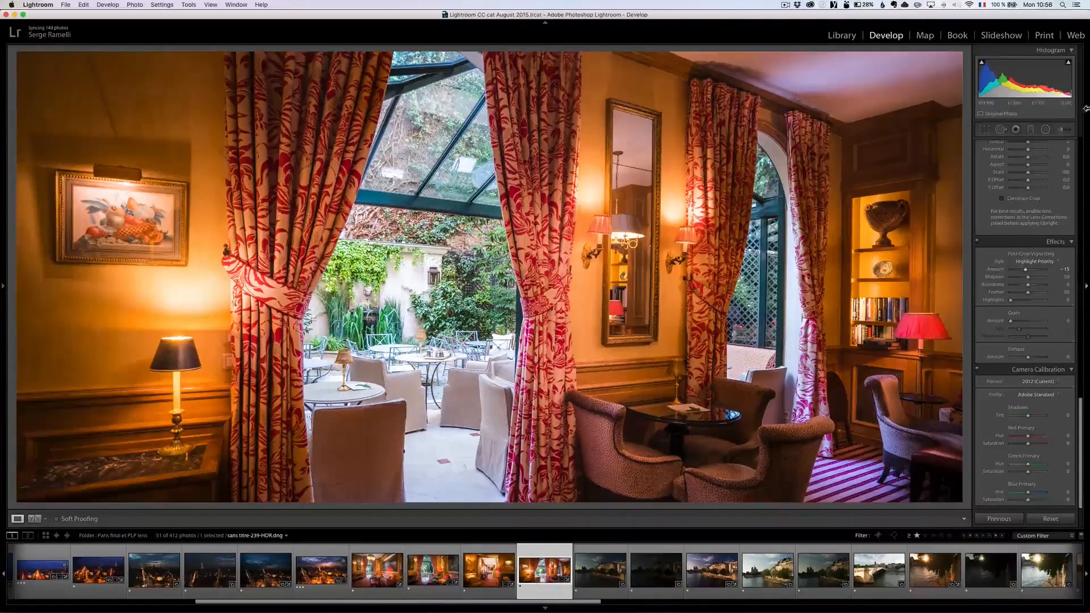
Lower the Exposure of the existing brush adjustment on the large garden window to -1.09 and finish brush editing
left_click(1061, 130)
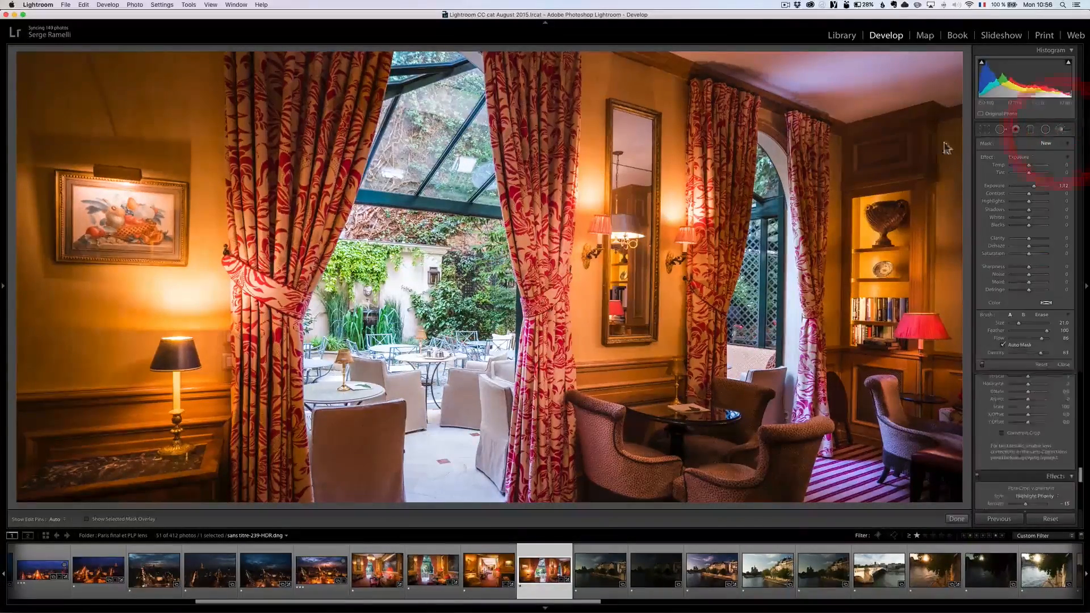
left_click(429, 108)
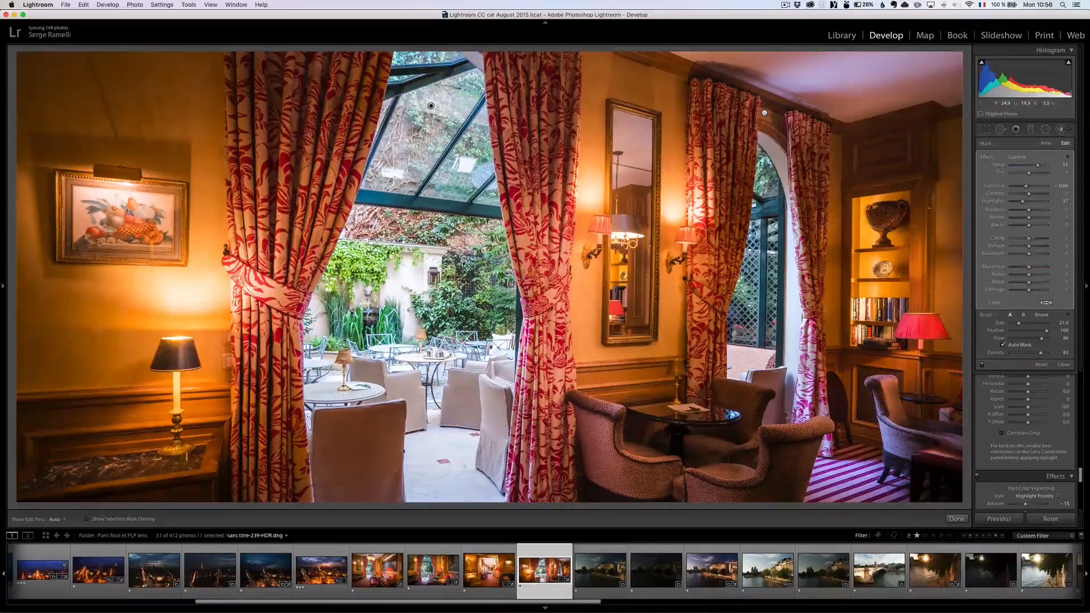
left_click_drag(1027, 192, 1024, 191)
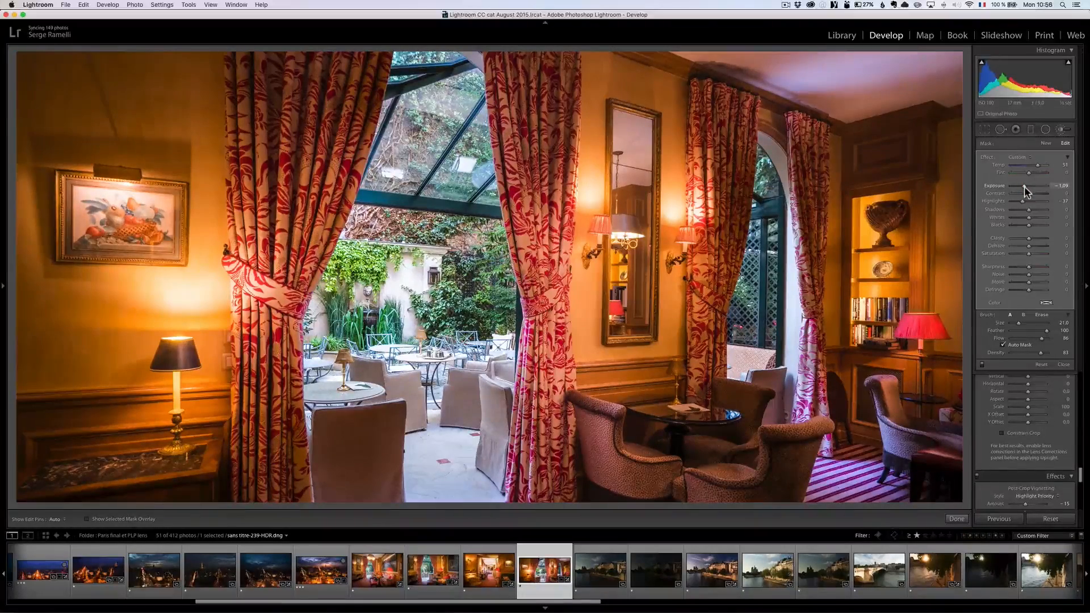
left_click(1061, 364)
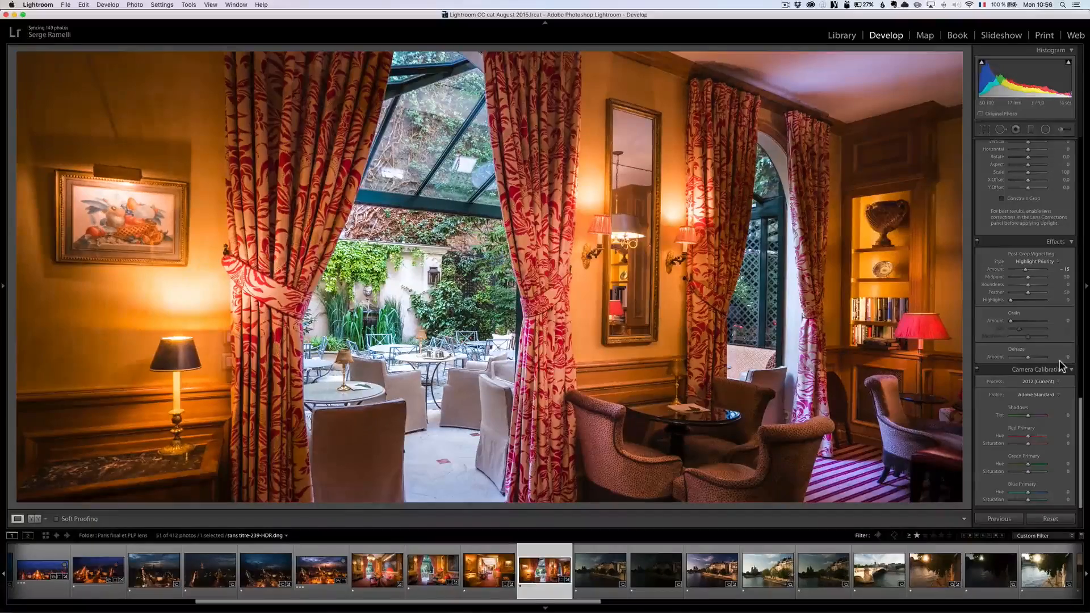
Check the garden-window photo full screen and go back to the preceding wood-panelled doorway photo
key("f")
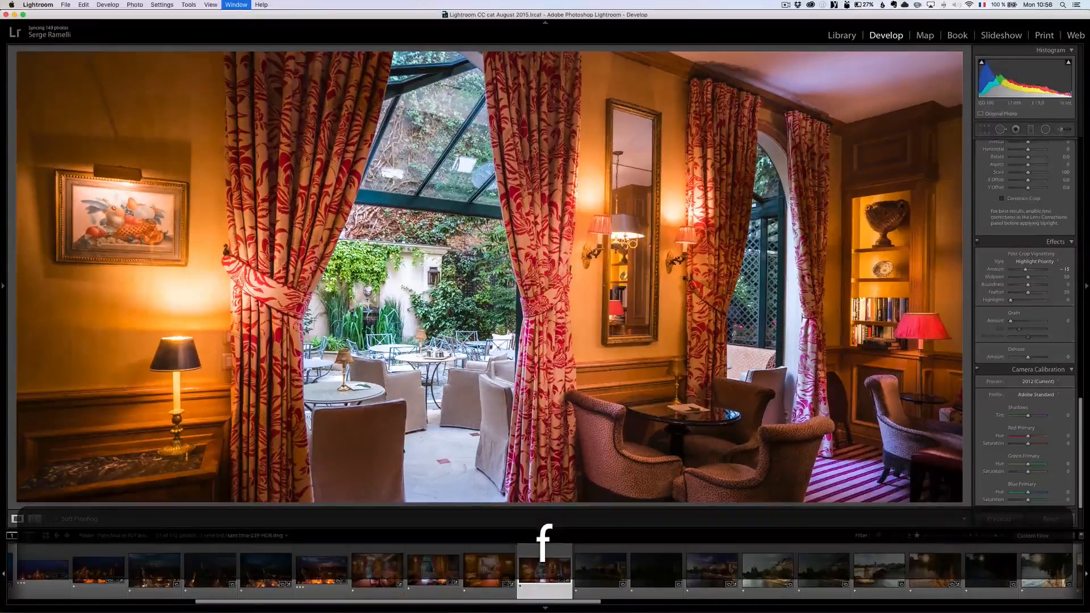
key("Left")
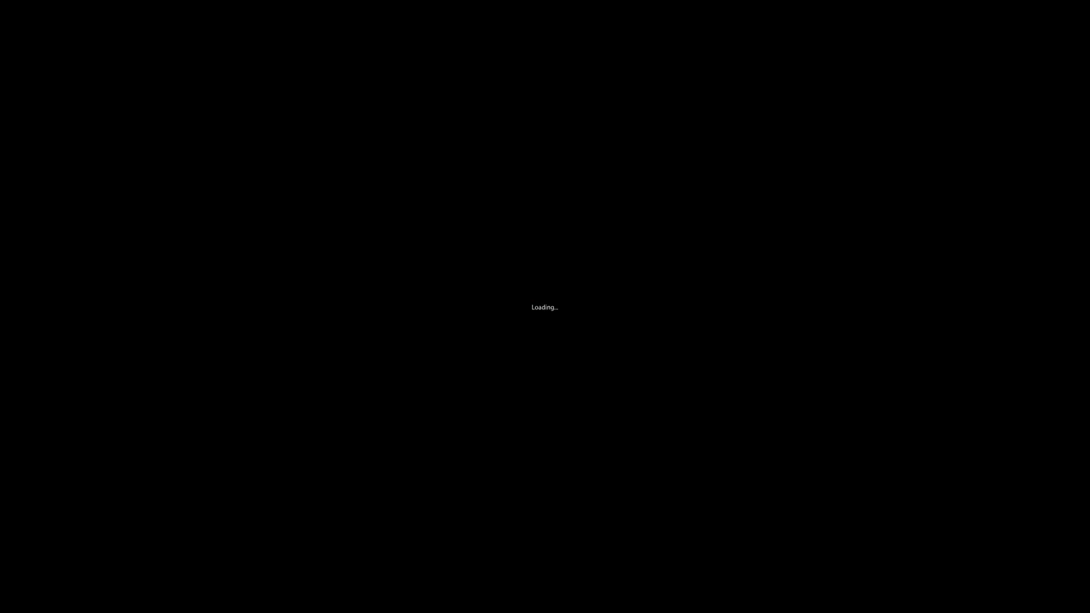
key("Escape")
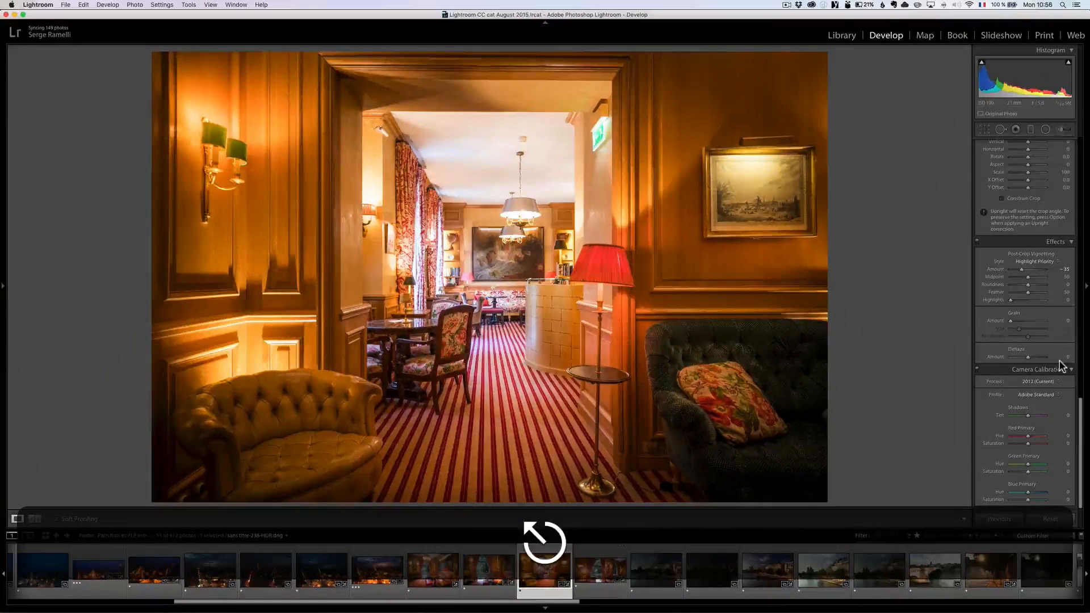
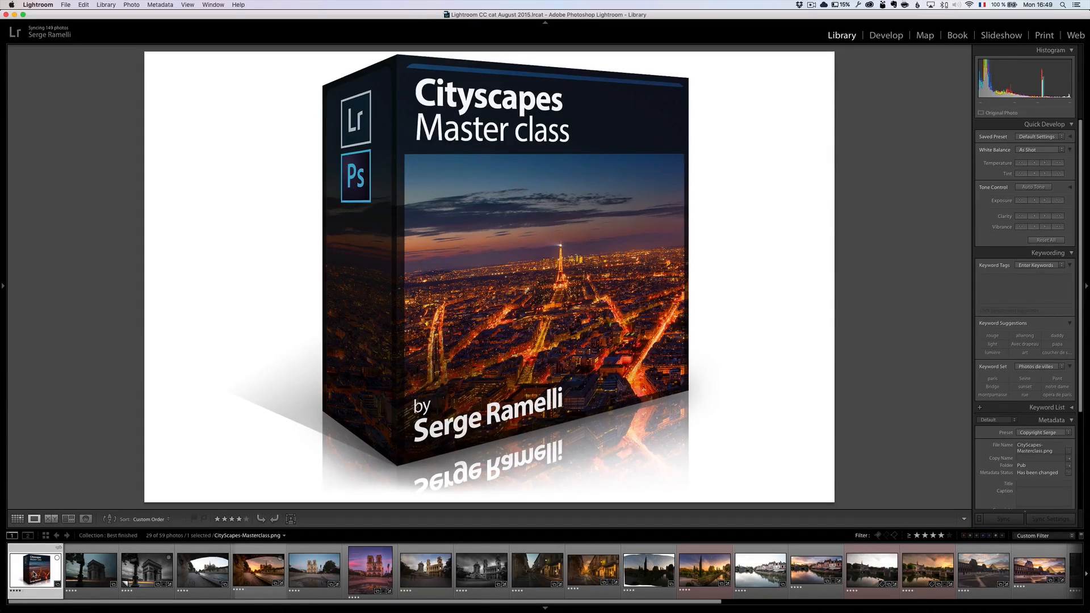
Browse the original and finished cityscapes in the Best finished collection, from the Arc de Triomphe shot to the cypress garden panorama
left_click(95, 563)
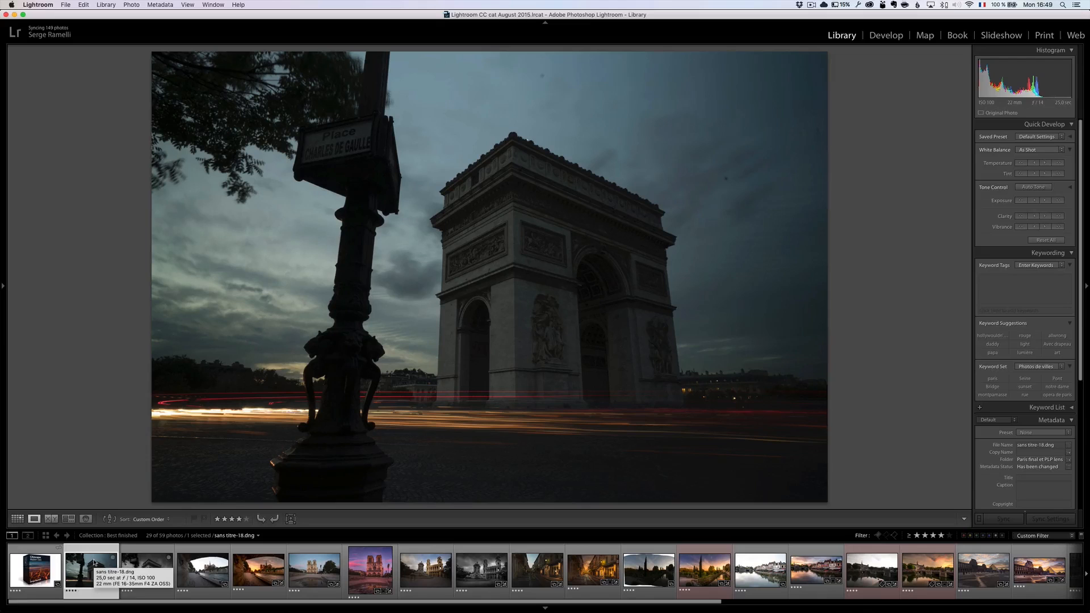
key("Right")
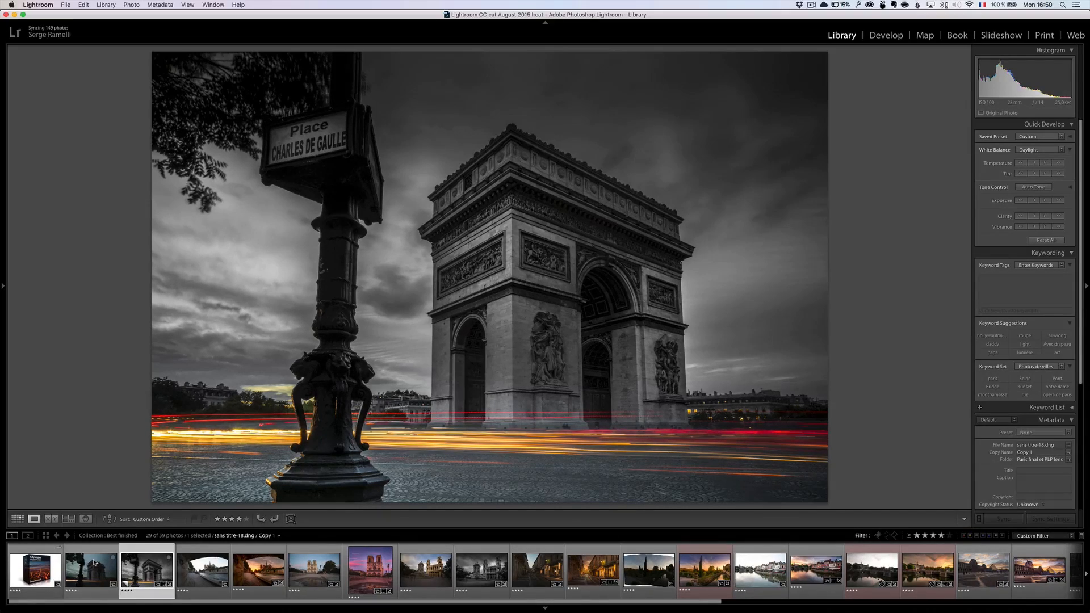
key("Right")
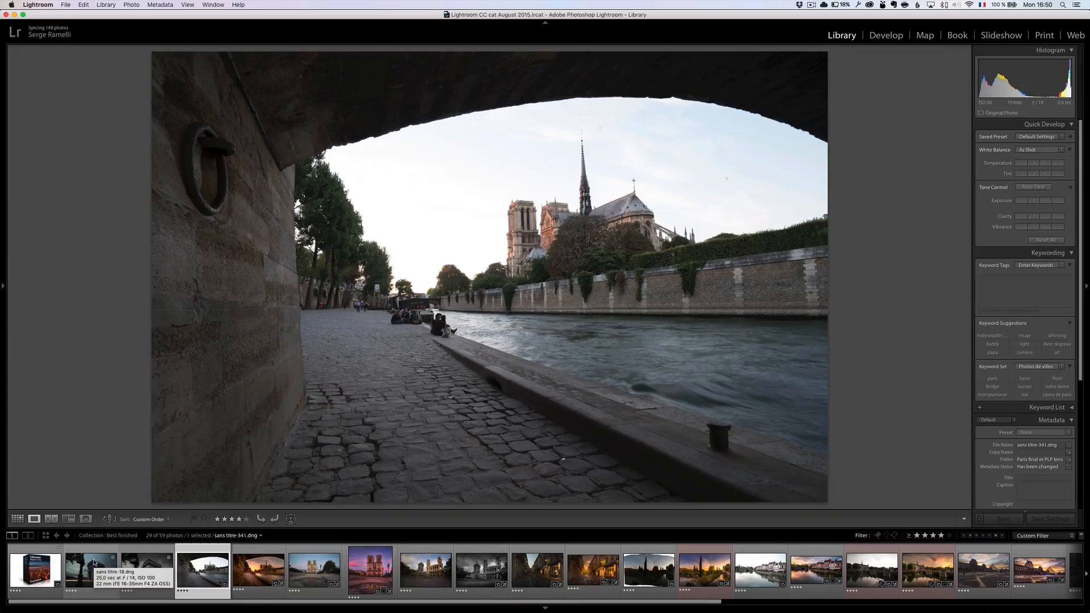
key("Right")
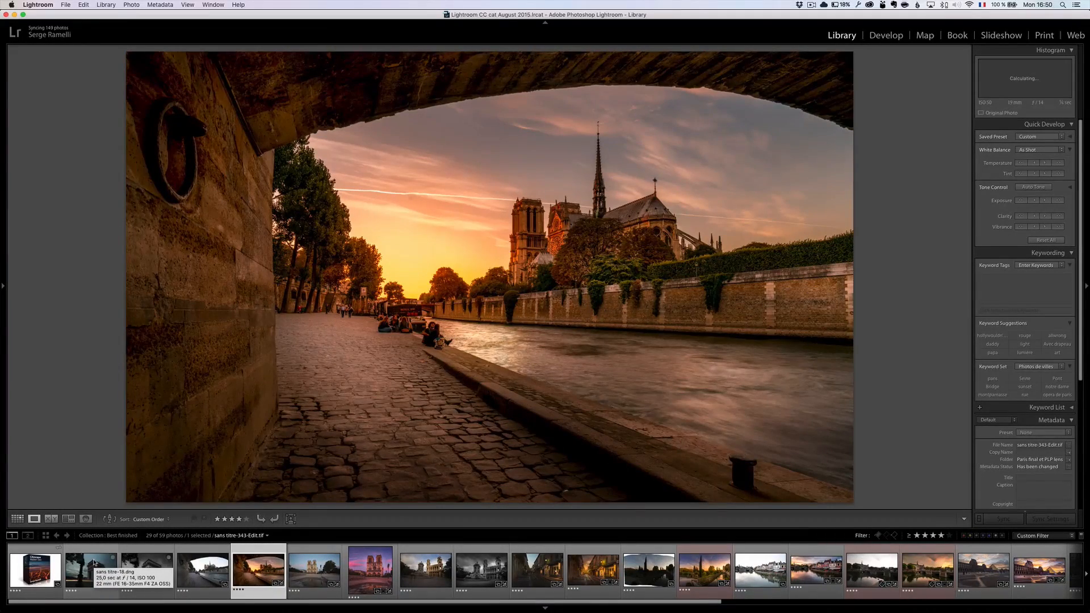
key("Right")
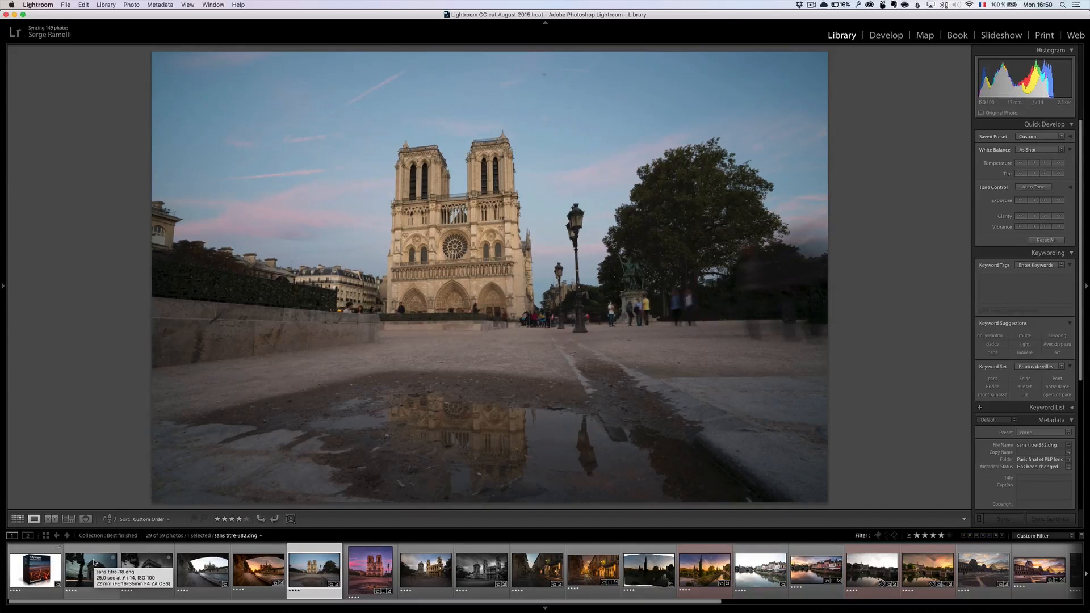
key("Right")
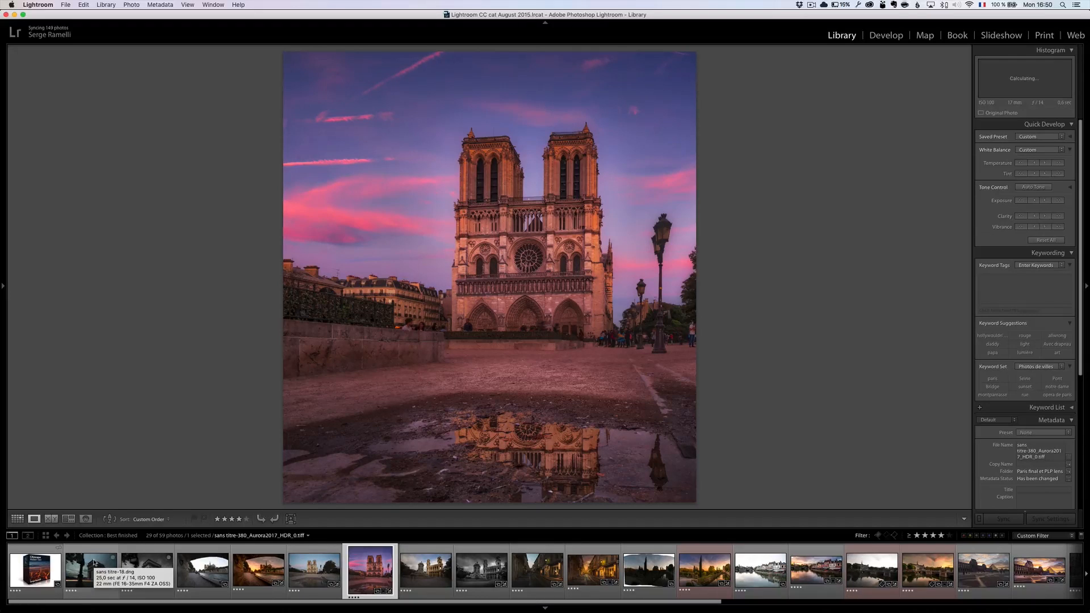
key("Right")
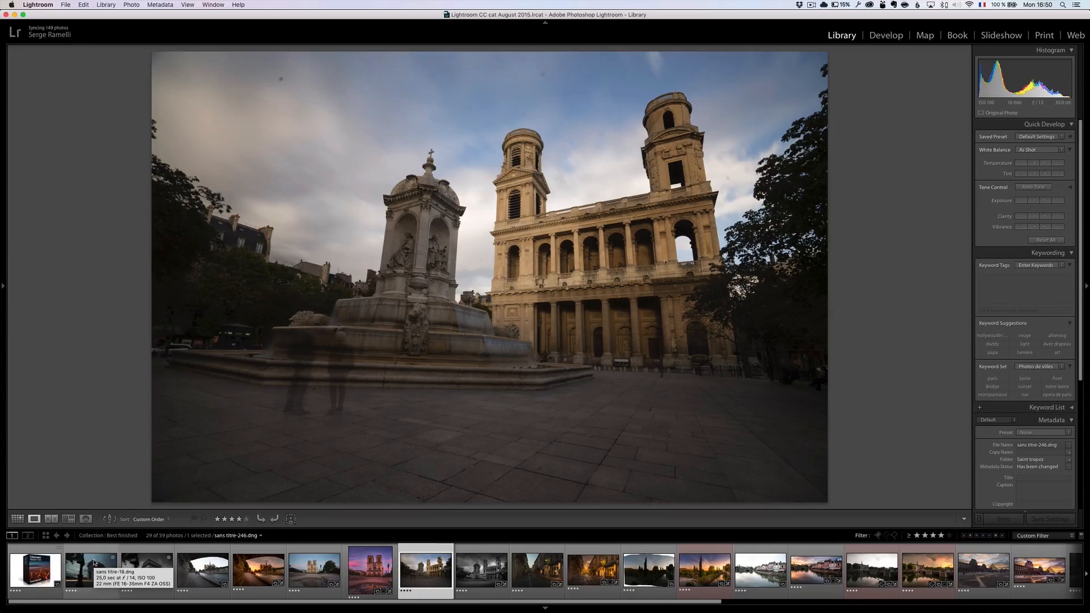
key("Right")
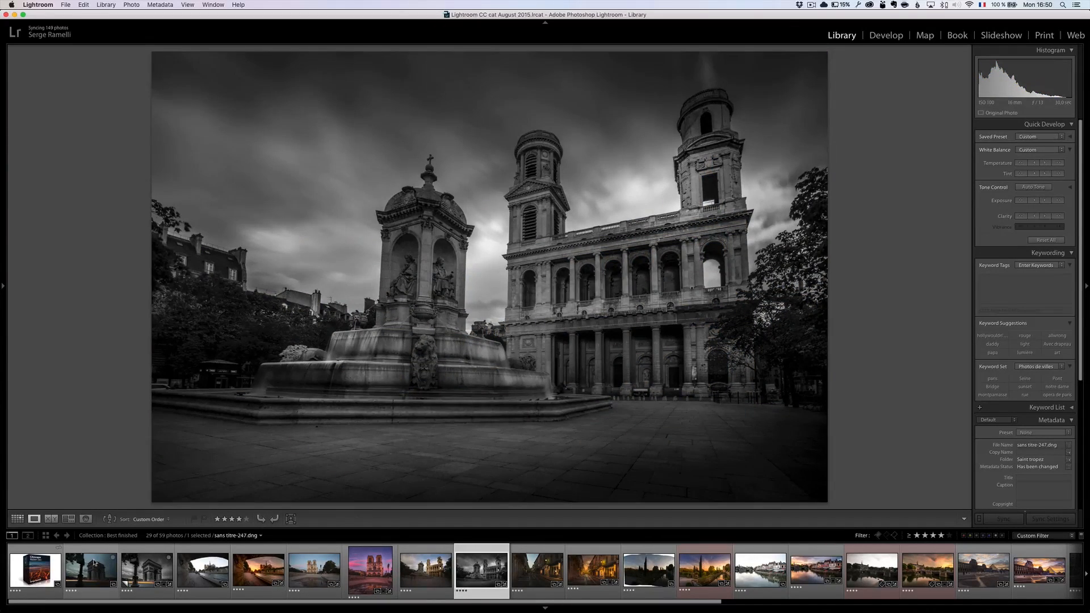
key("Right")
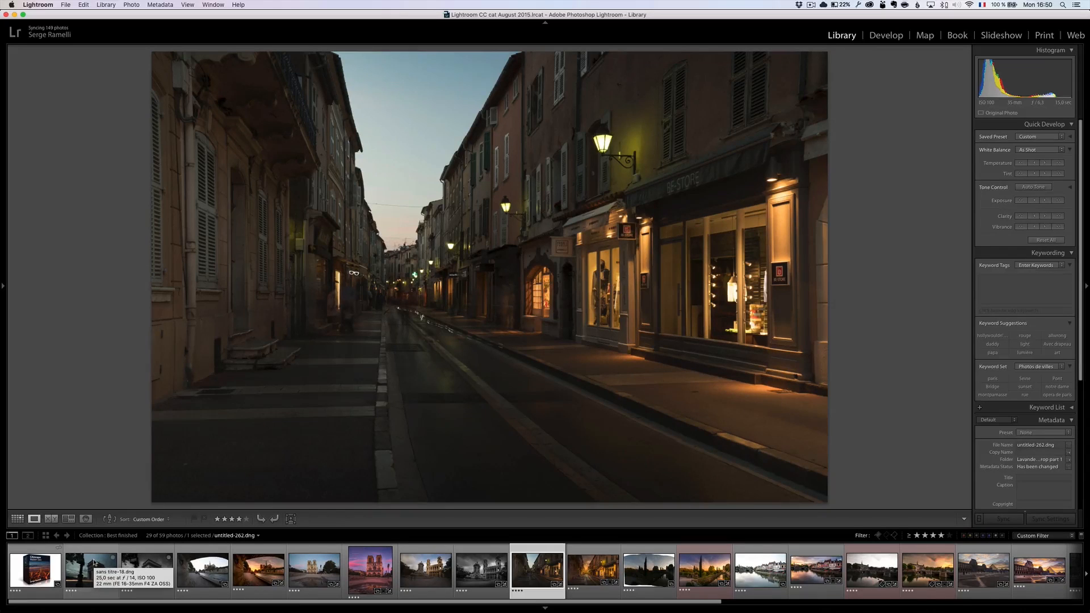
key("Right")
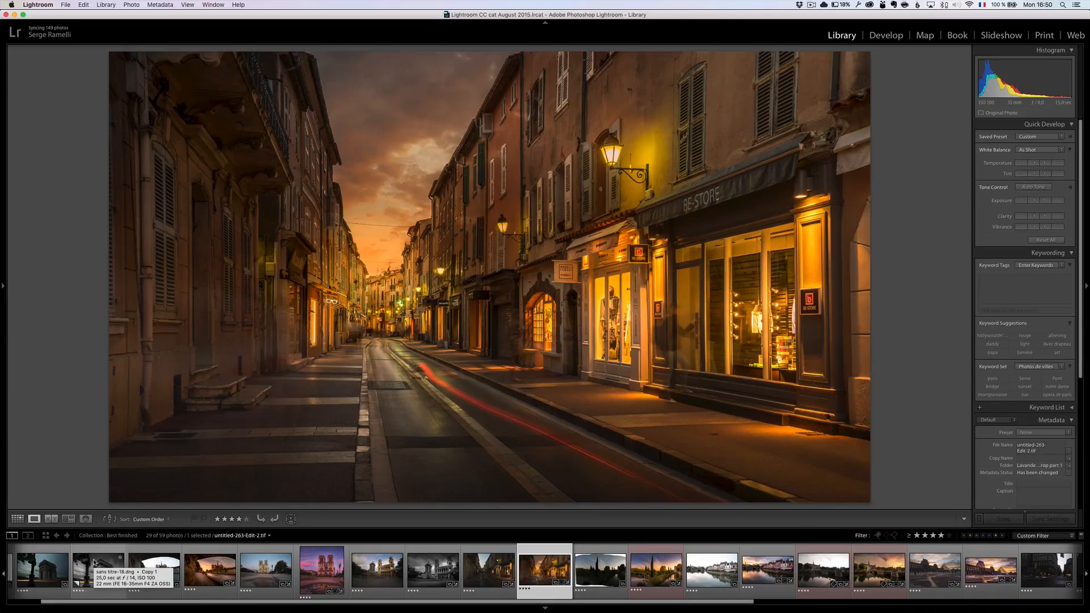
key("Right")
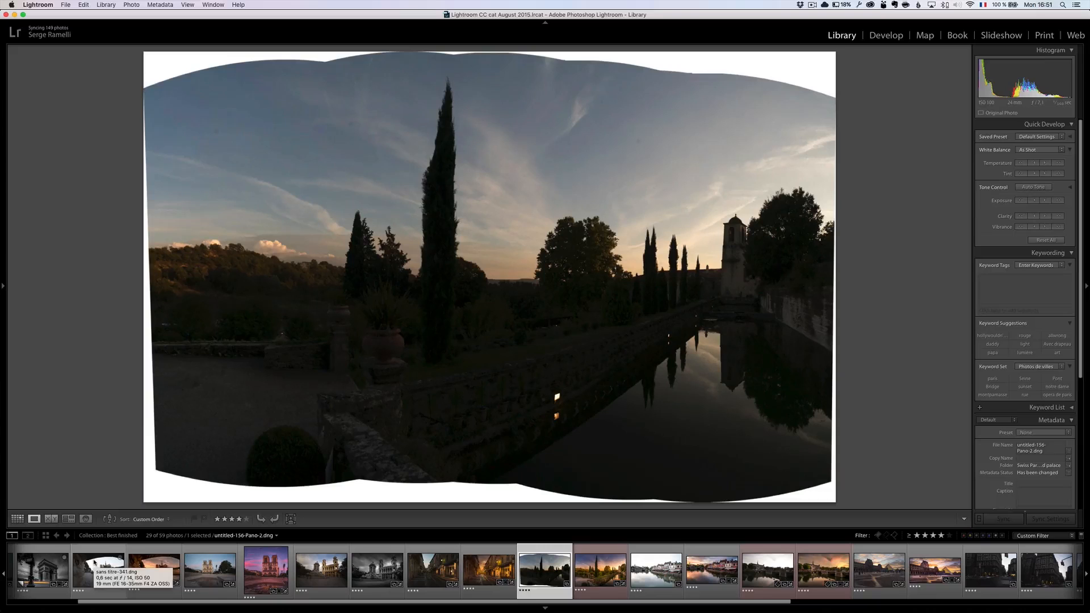
Compare the original and finished riverside and cathedral bridge photos, from the finished cypress garden panorama through the finished Louvre pyramid shot
key("Right")
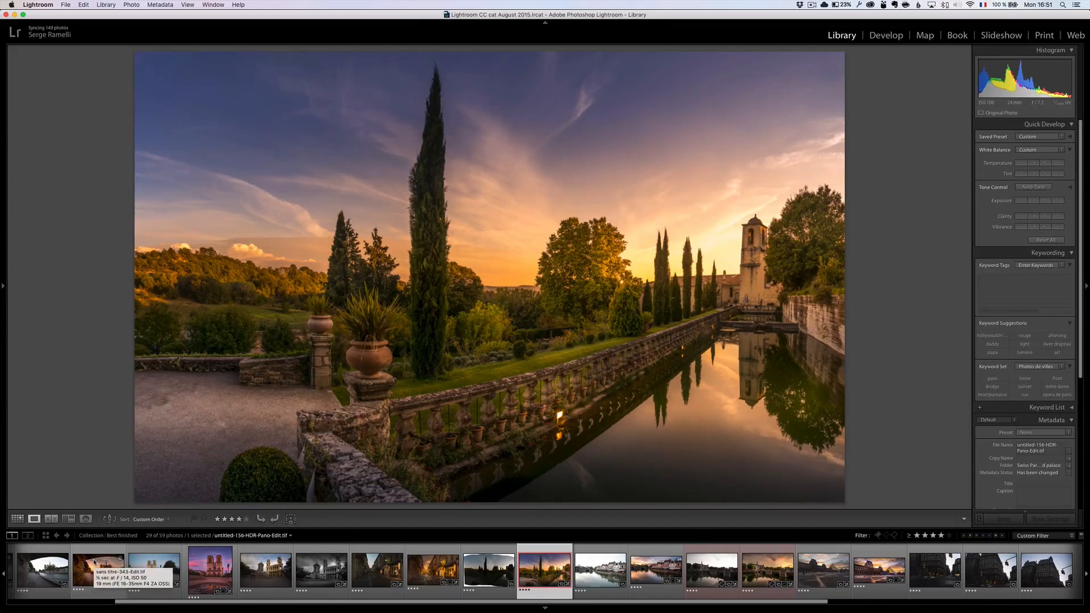
key("Right")
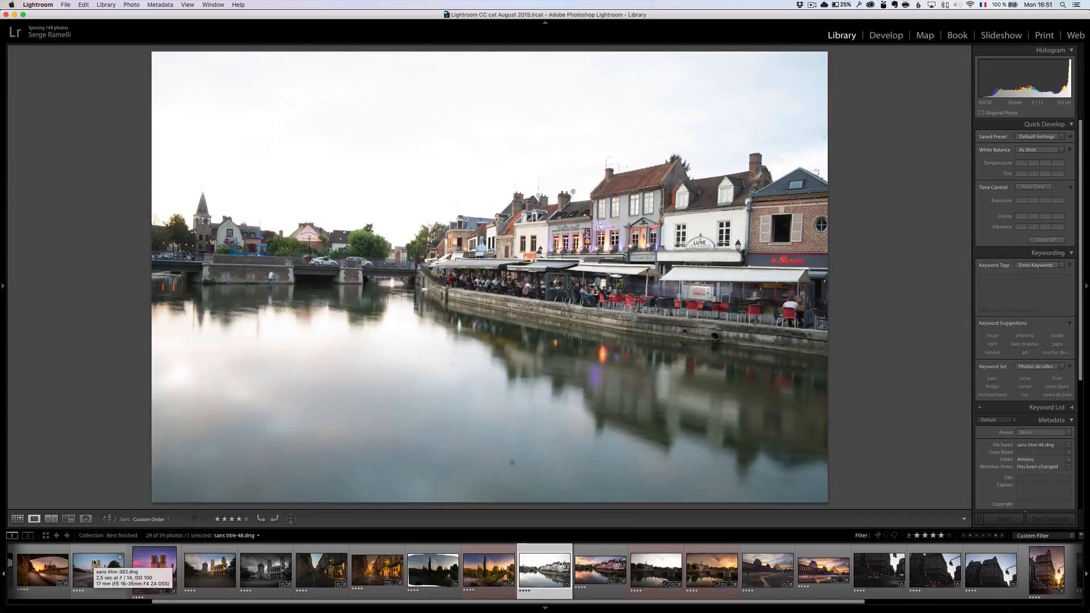
key("Right")
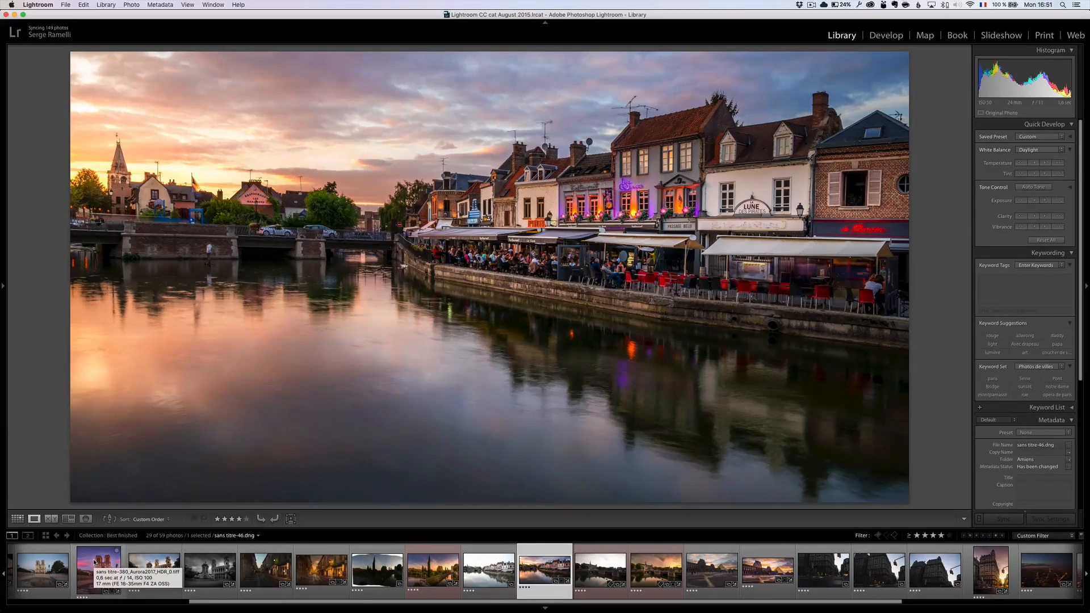
key("Right")
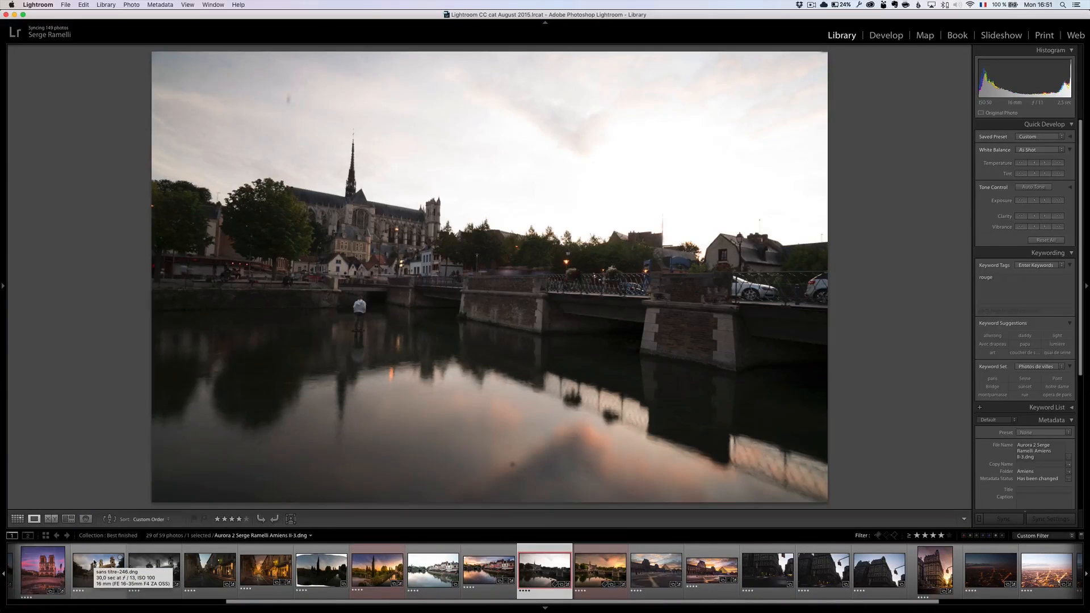
key("Right")
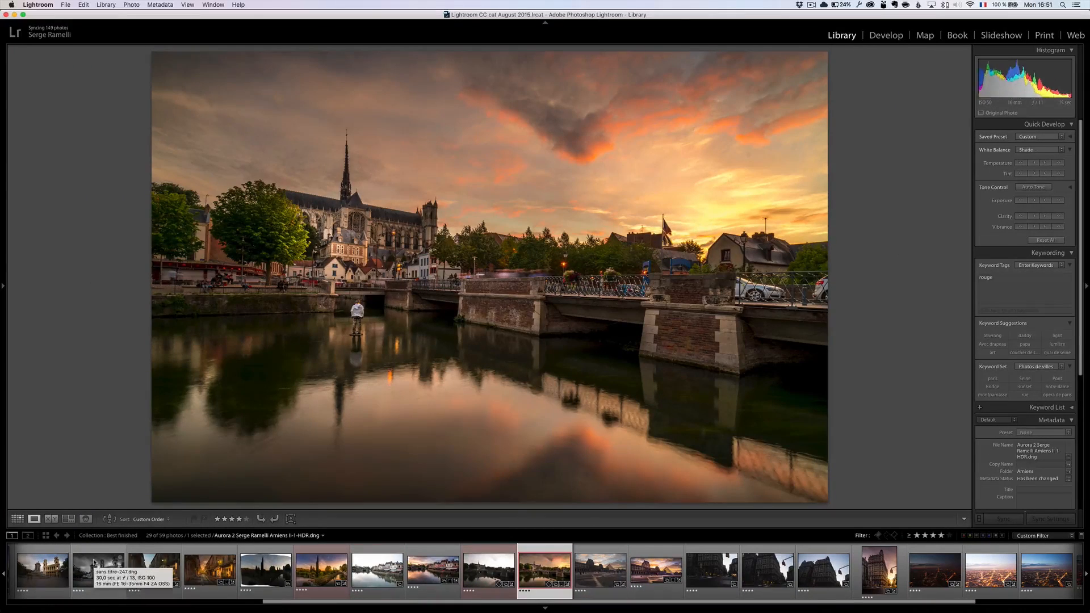
key("Right")
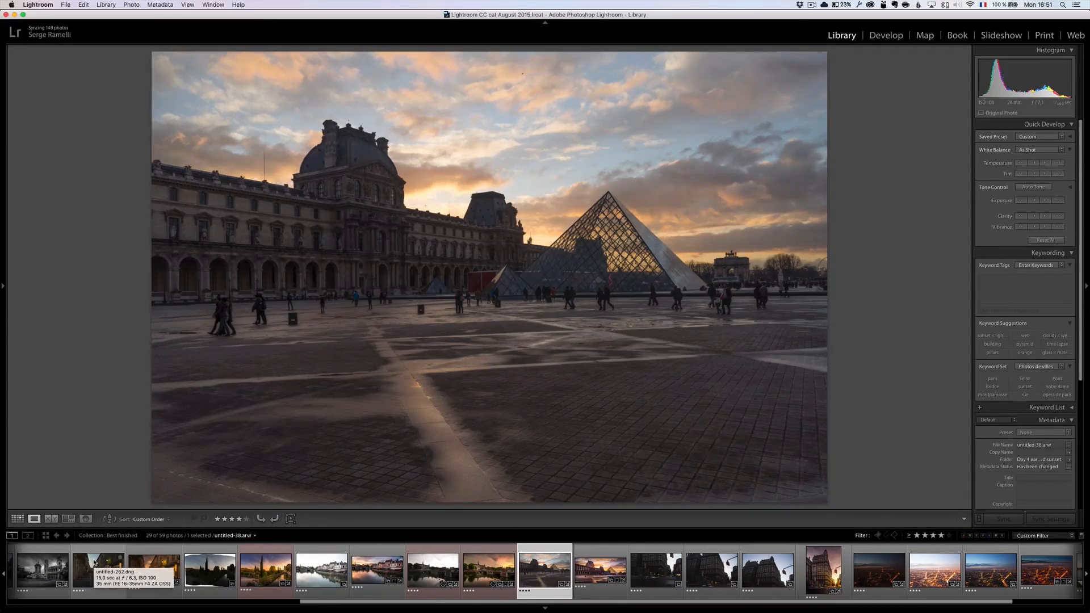
key("Right")
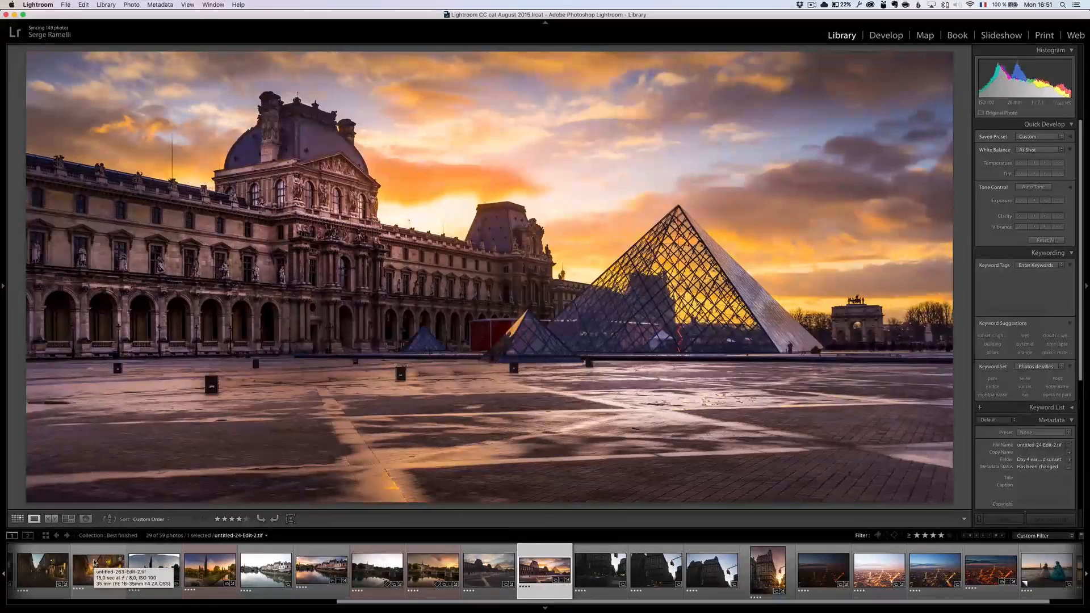
Browse the remaining originals and finished versions: the New York corner building, the Eiffel Tower night skyline and the costumed Venice figures
key("Right")
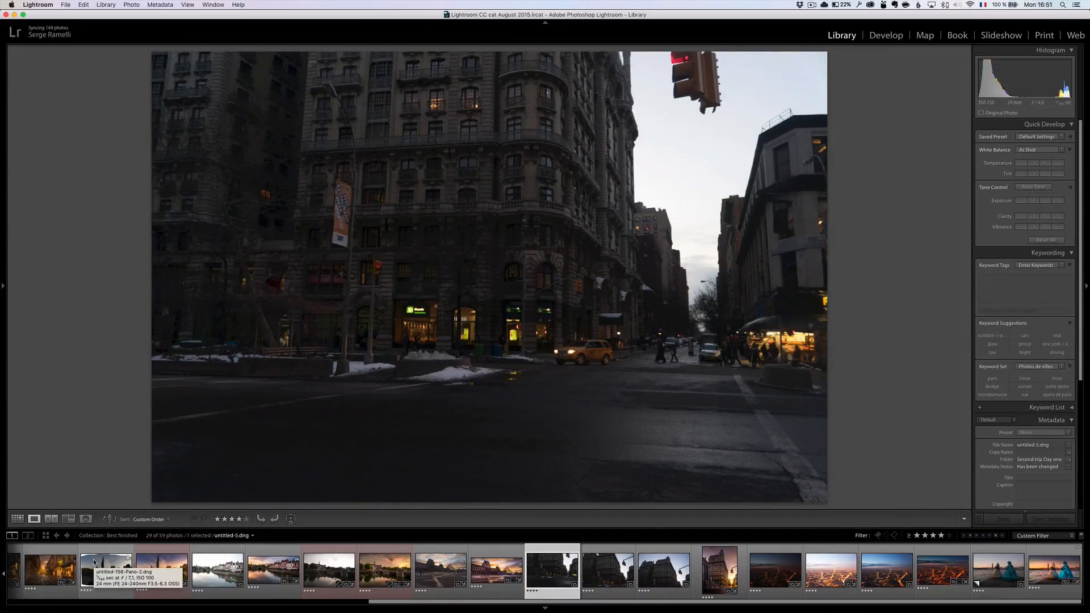
key("Right")
key("Right")
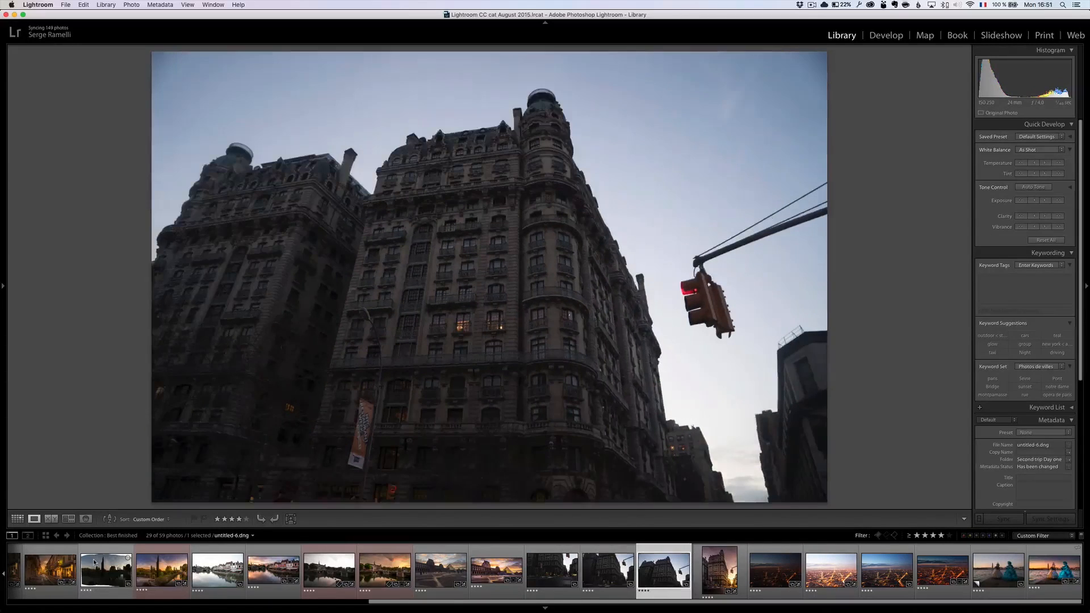
key("Right")
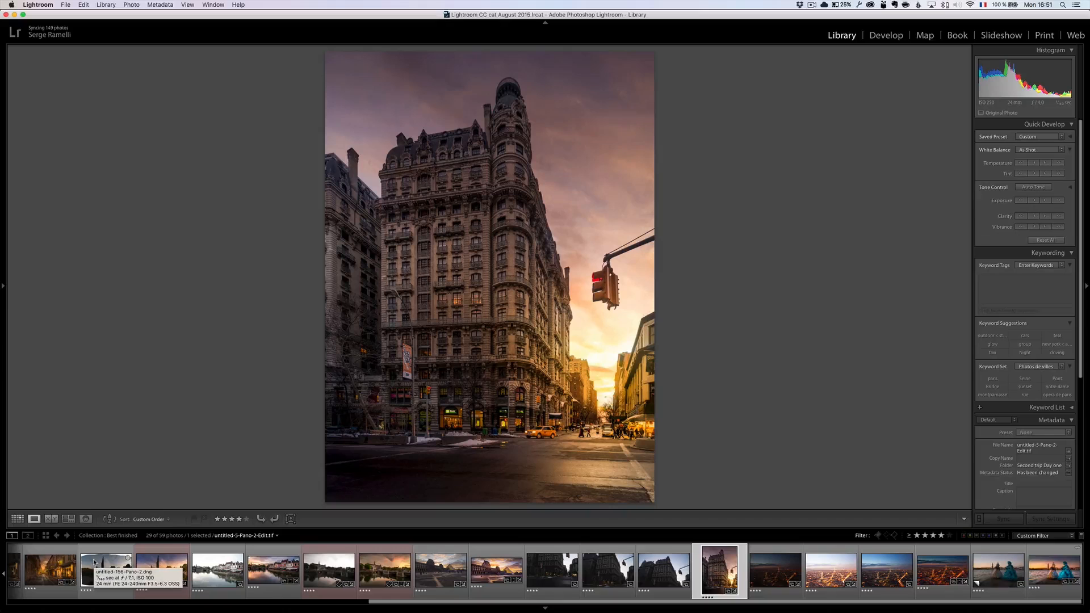
key("Right")
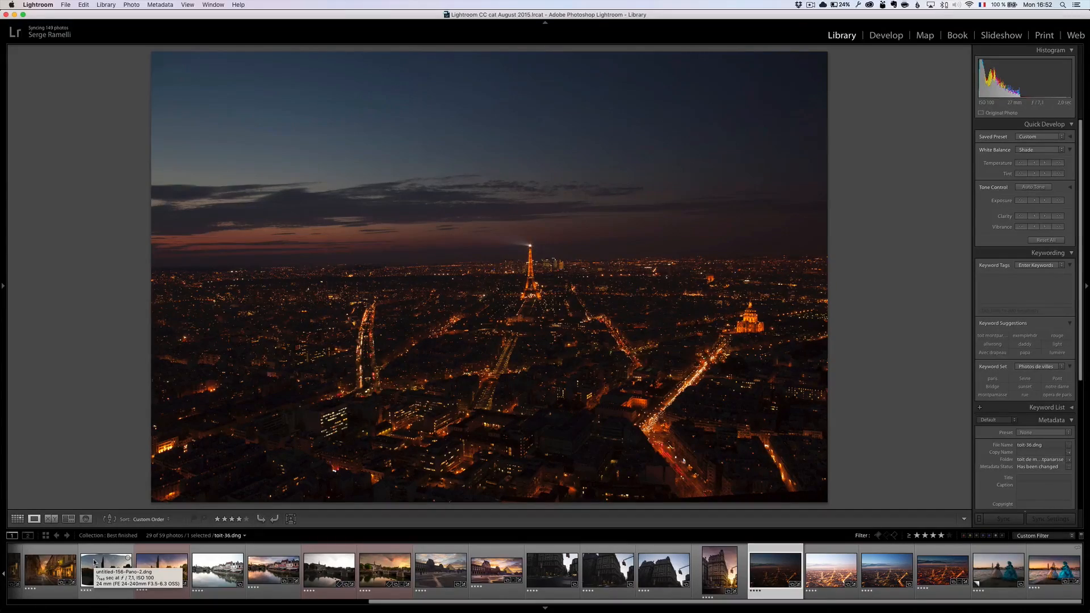
key("Right")
key("Right")
key("Right")
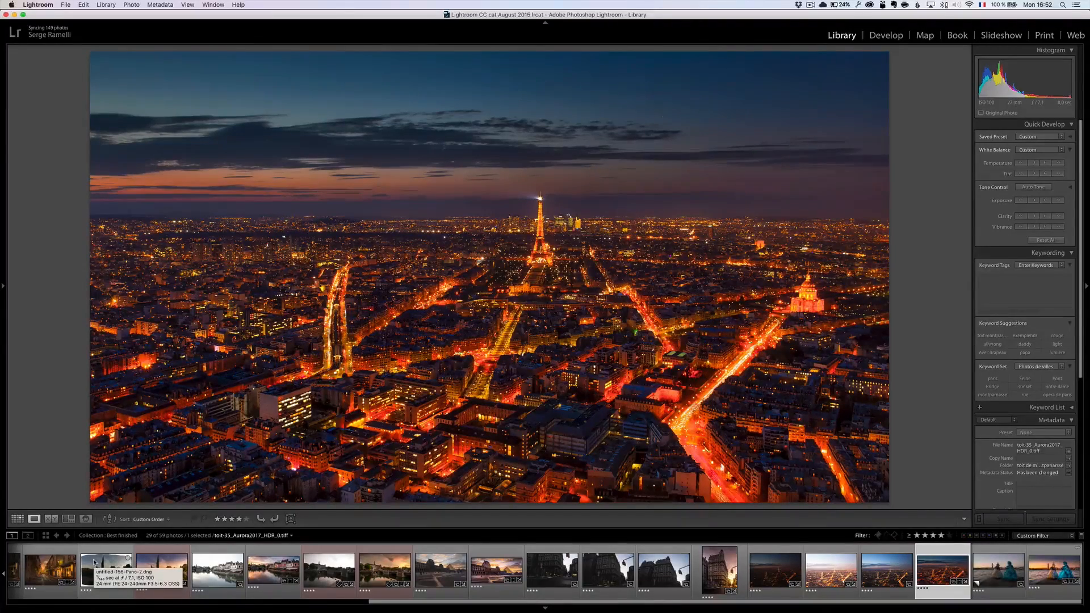
key("Right")
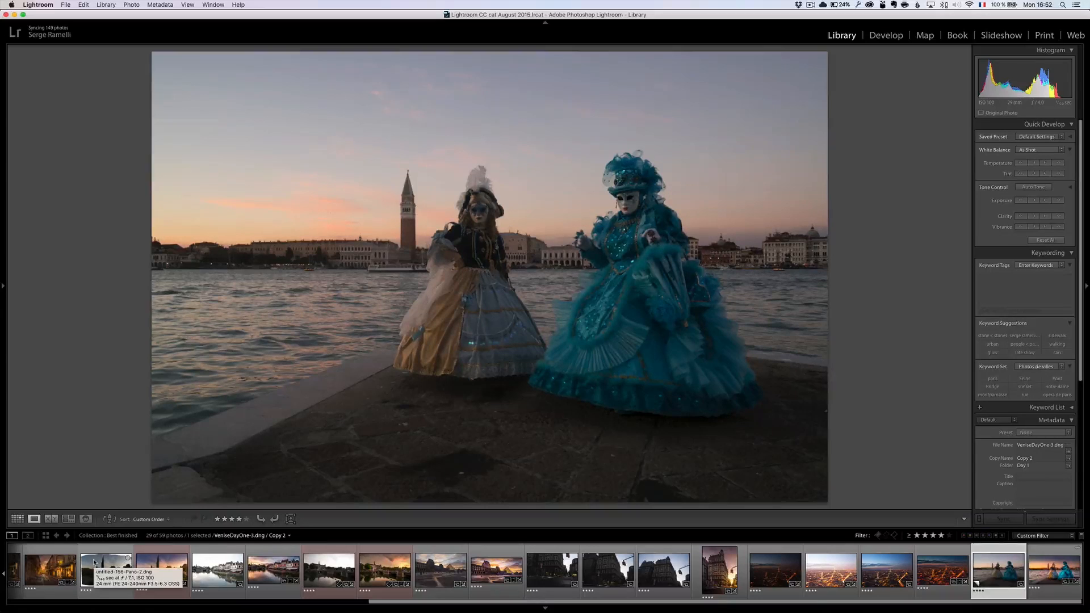
key("Right")
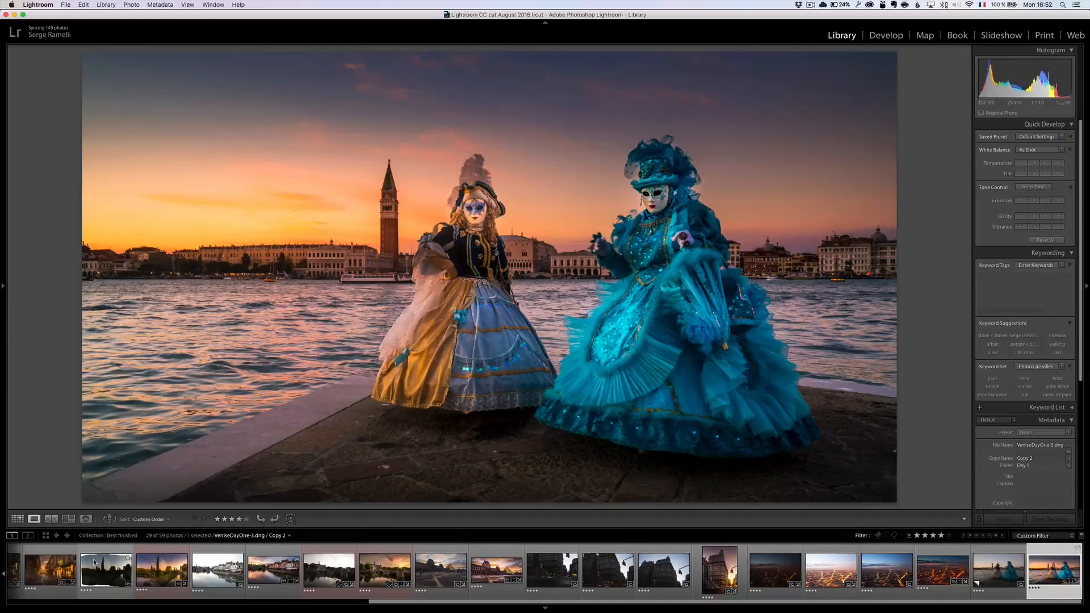